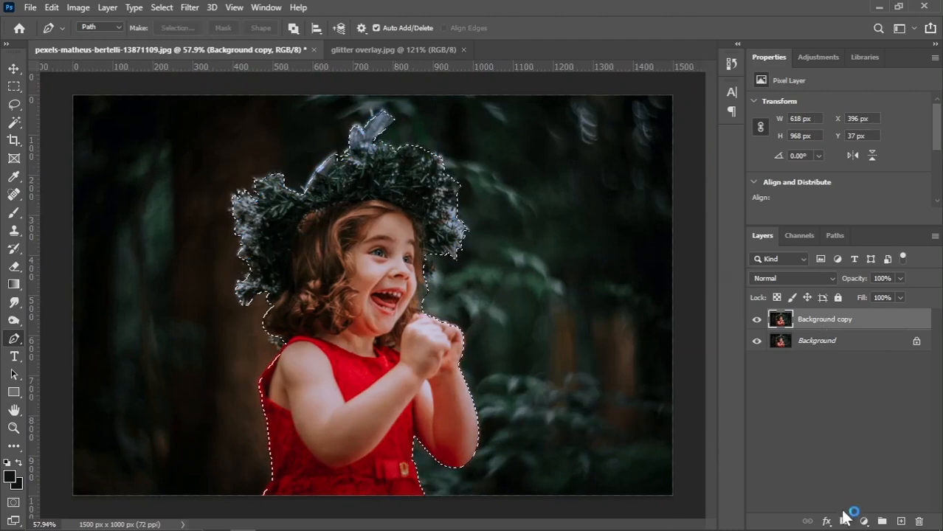
# Mask the Background copy layer to the selection around the girl and check the cutout with the Background layer hidden
pyautogui.click(843, 521)
pyautogui.click(756, 341)
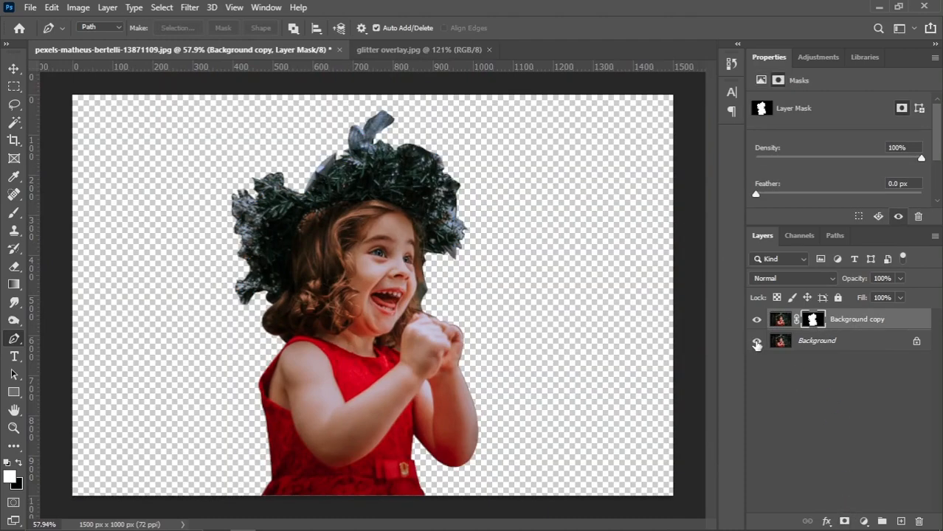
pyautogui.click(756, 341)
pyautogui.scroll(2, 561, 258)
pyautogui.moveTo(560, 228); pyautogui.dragTo(582, 232)
pyautogui.moveTo(682, 306); pyautogui.dragTo(655, 306)
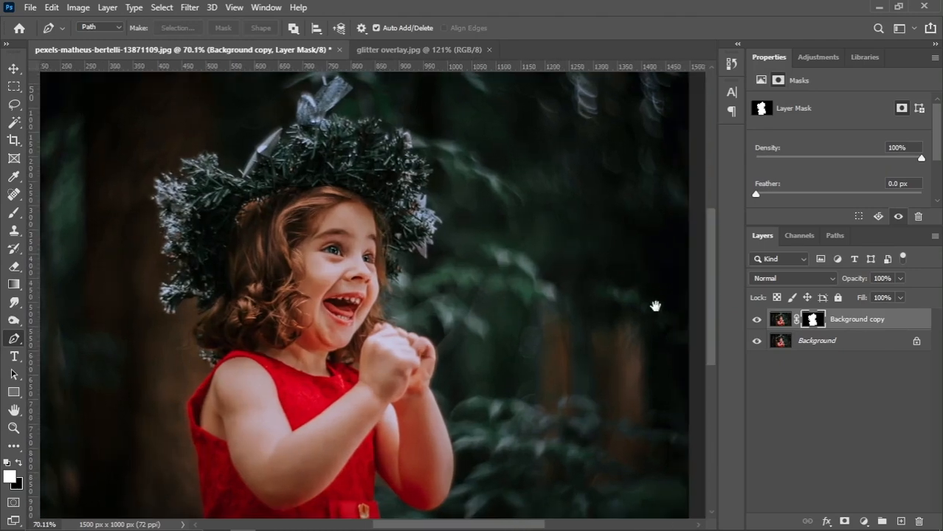
# Convert the masked Background copy layer to a smart object and duplicate it
pyautogui.rightClick(865, 322)
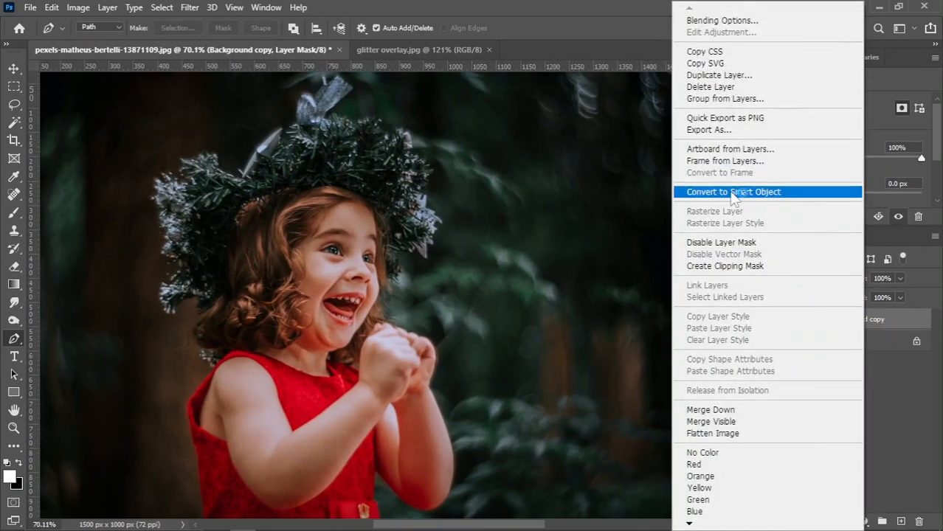
pyautogui.click(745, 192)
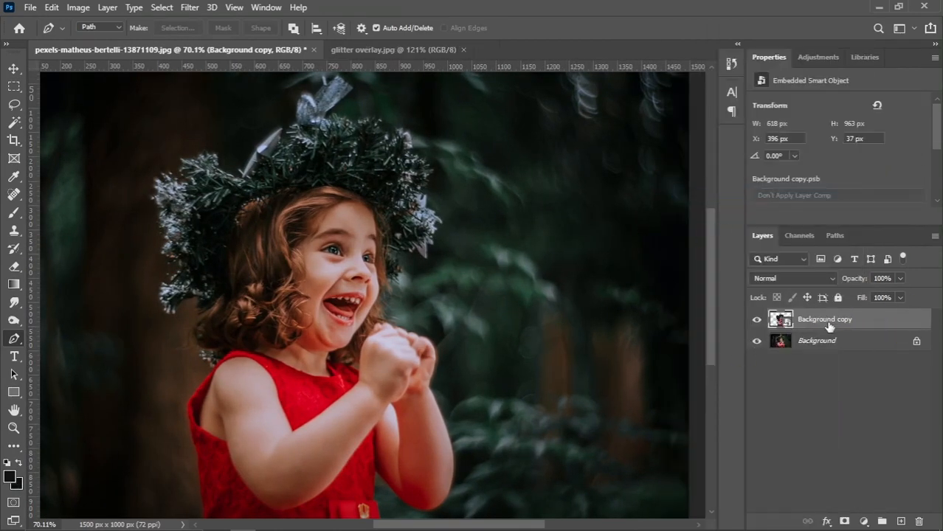
pyautogui.moveTo(829, 326); pyautogui.dragTo(900, 521)
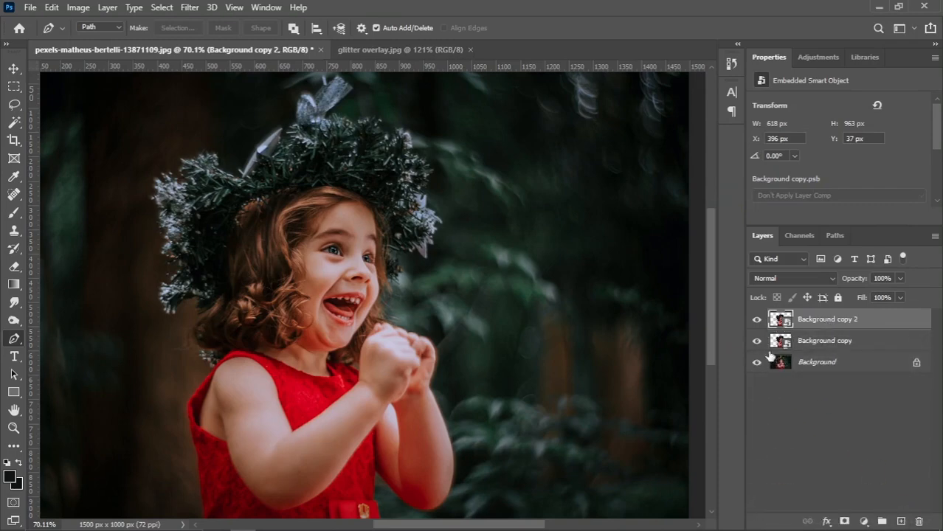
# Hide the two lower layers and outline the wreath, including its ribbon, with a Lasso selection on Background copy 2
pyautogui.click(756, 363)
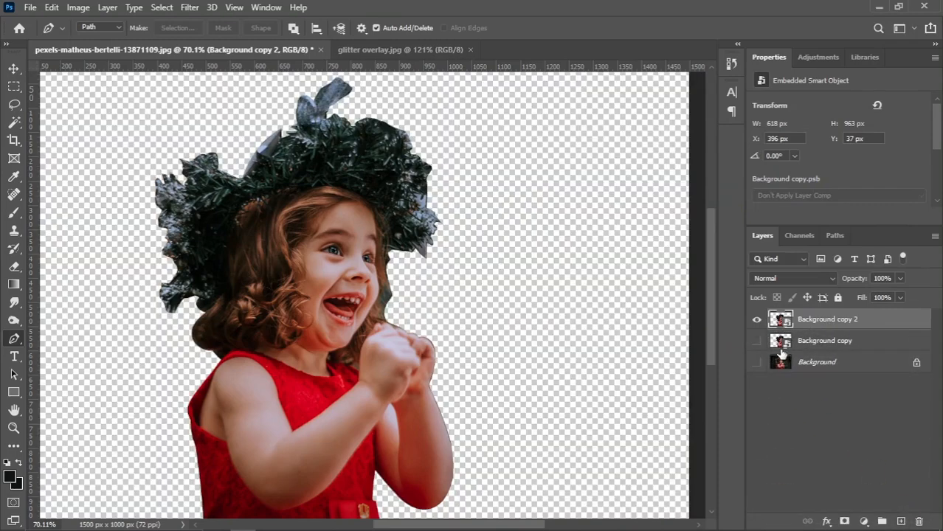
pyautogui.scroll(3, 312, 230)
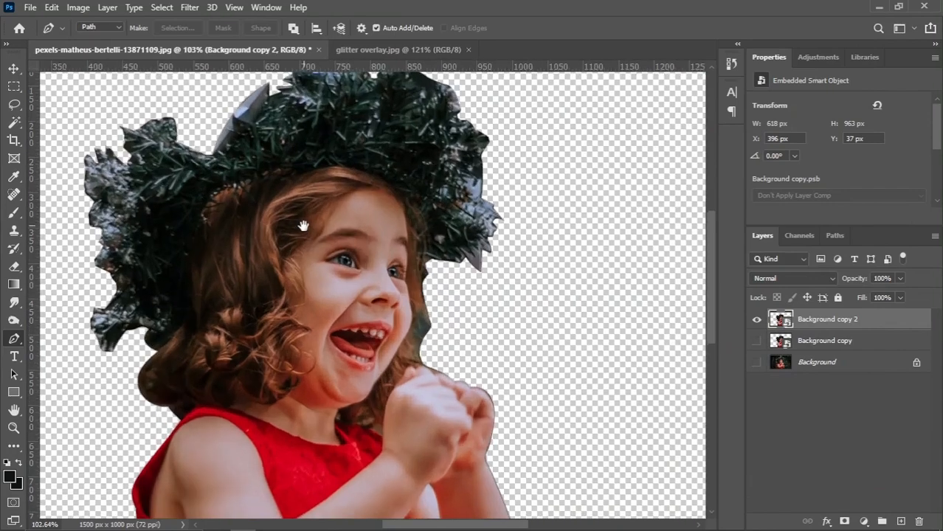
pyautogui.click(14, 105)
pyautogui.click(72, 105)
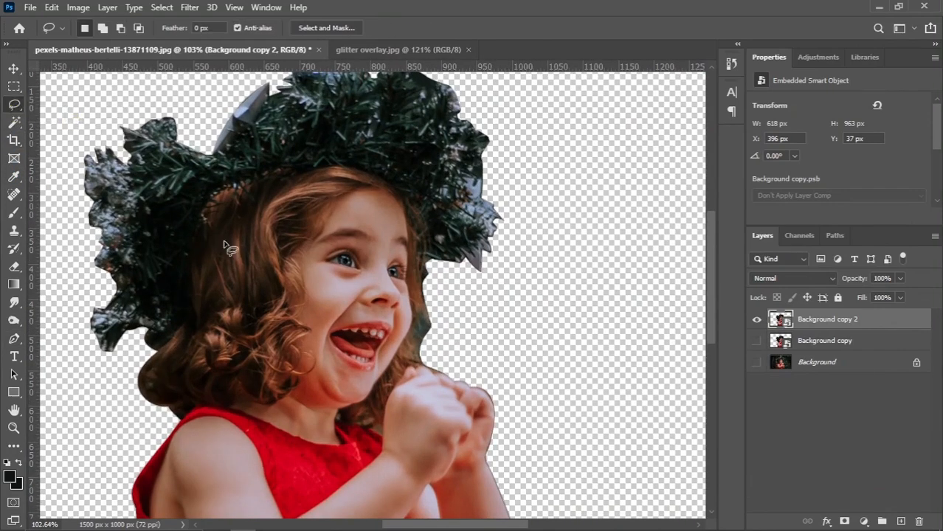
pyautogui.scroll(-2, 262, 263)
pyautogui.scroll(1, 442, 281)
pyautogui.moveTo(431, 279)
pyautogui.mouseDown()
pyautogui.moveTo(388, 243)
pyautogui.moveTo(373, 207)
pyautogui.moveTo(328, 179)
pyautogui.moveTo(220, 193)
pyautogui.moveTo(189, 229)
pyautogui.moveTo(180, 291)
pyautogui.moveTo(132, 348)
pyautogui.moveTo(57, 230)
pyautogui.moveTo(174, 84)
pyautogui.moveTo(554, 218)
pyautogui.moveTo(454, 299)
pyautogui.mouseUp()
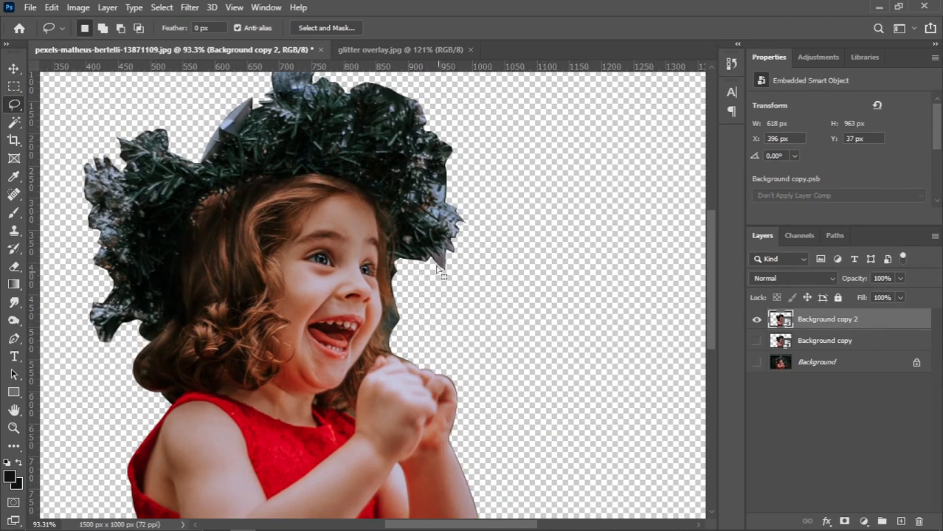
pyautogui.scroll(3, 368, 258)
pyautogui.press('shift')
pyautogui.scroll(-3, 317, 216)
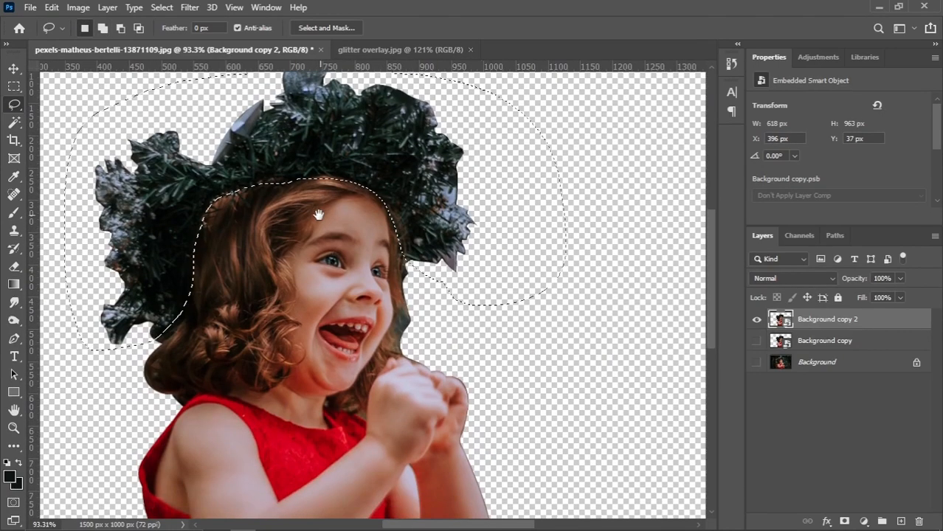
pyautogui.scroll(2, 200, 284)
pyautogui.moveTo(181, 238)
pyautogui.mouseDown()
pyautogui.moveTo(190, 276)
pyautogui.moveTo(178, 329)
pyautogui.moveTo(108, 371)
pyautogui.moveTo(85, 363)
pyautogui.moveTo(117, 351)
pyautogui.mouseUp()
pyautogui.scroll(-1, 156, 280)
pyautogui.scroll(-3, 219, 292)
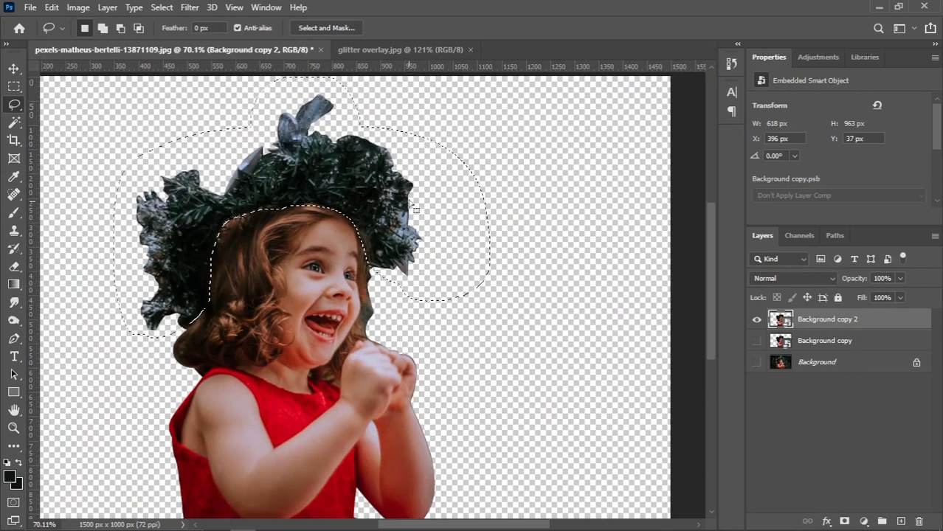
# Add a layer mask to Background copy 2 from the selection to isolate the wreath
pyautogui.click(845, 520)
pyautogui.scroll(-1, 314, 138)
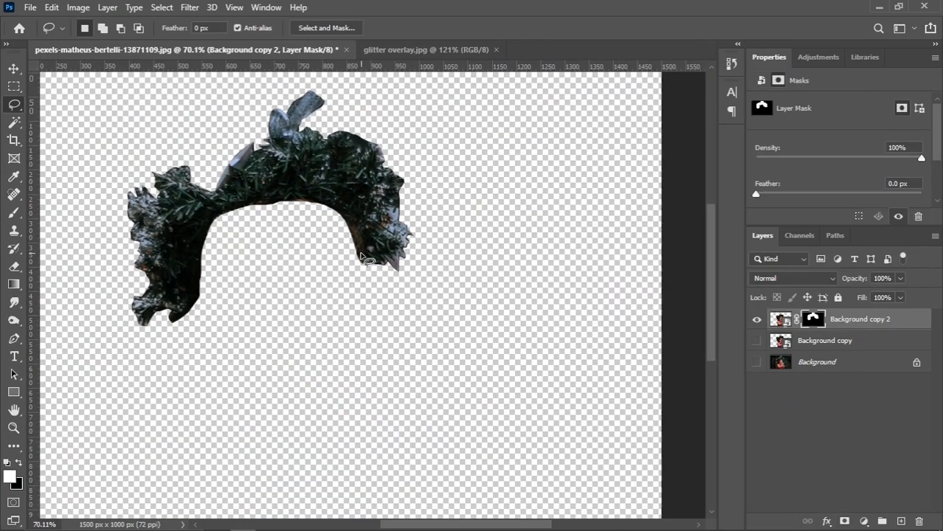
pyautogui.press('v')
pyautogui.scroll(-2, 347, 207)
pyautogui.scroll(2, 410, 213)
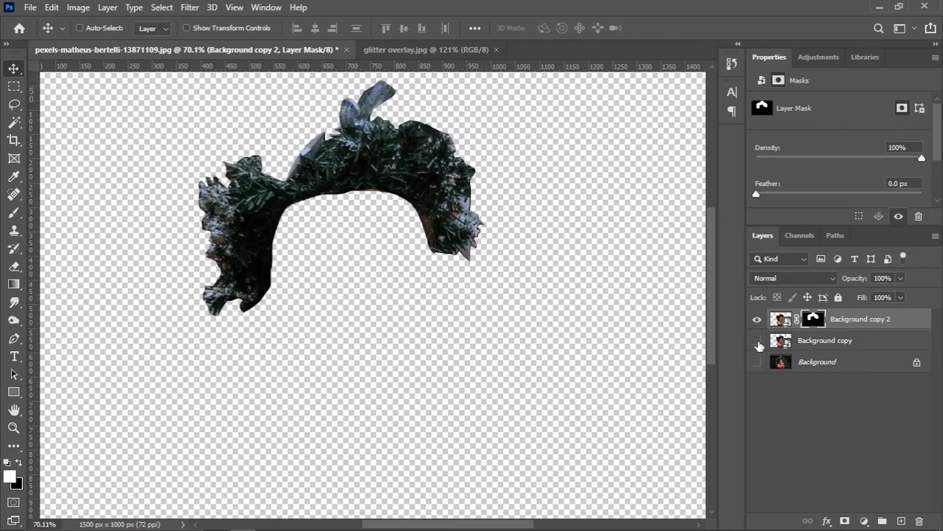
# Show the Background copy and Background layers again and convert the masked wreath layer to a smart object
pyautogui.click(757, 342)
pyautogui.click(756, 362)
pyautogui.scroll(-3, 553, 267)
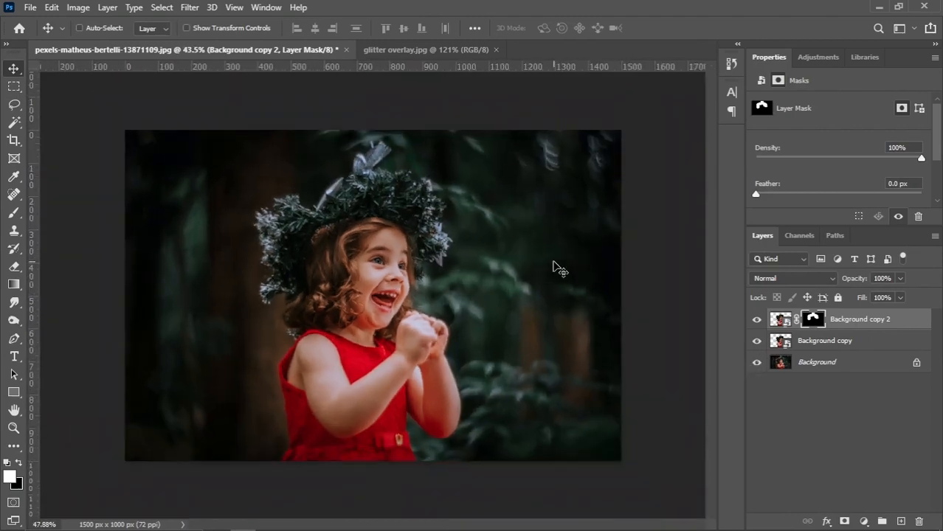
pyautogui.scroll(1, 568, 264)
pyautogui.rightClick(853, 330)
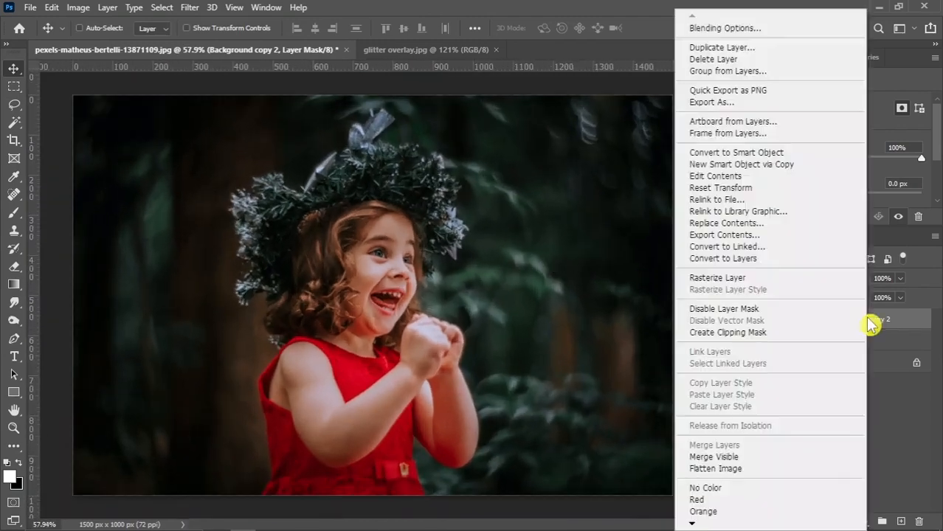
pyautogui.click(730, 155)
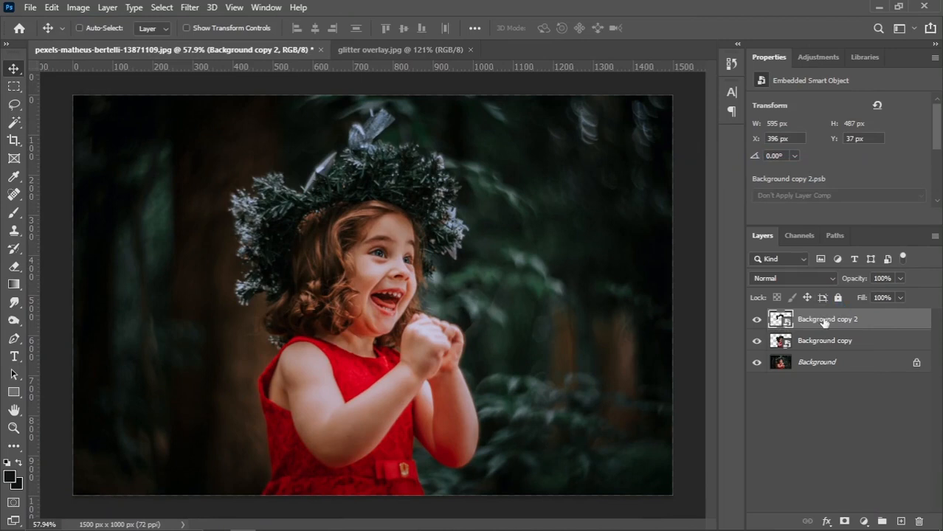
# Add a Color Lookup adjustment directly above the Background layer using the Moonlight.3DL LUT at 70% opacity
pyautogui.click(819, 363)
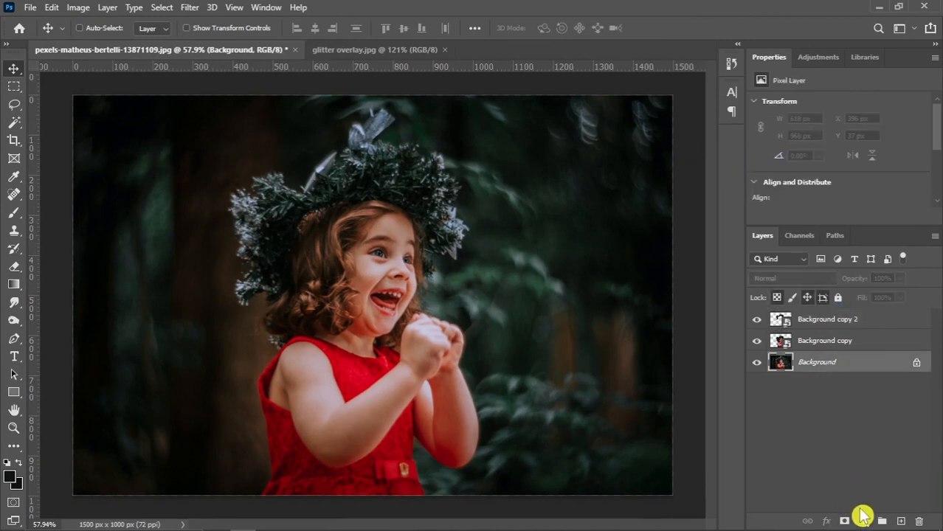
pyautogui.click(863, 520)
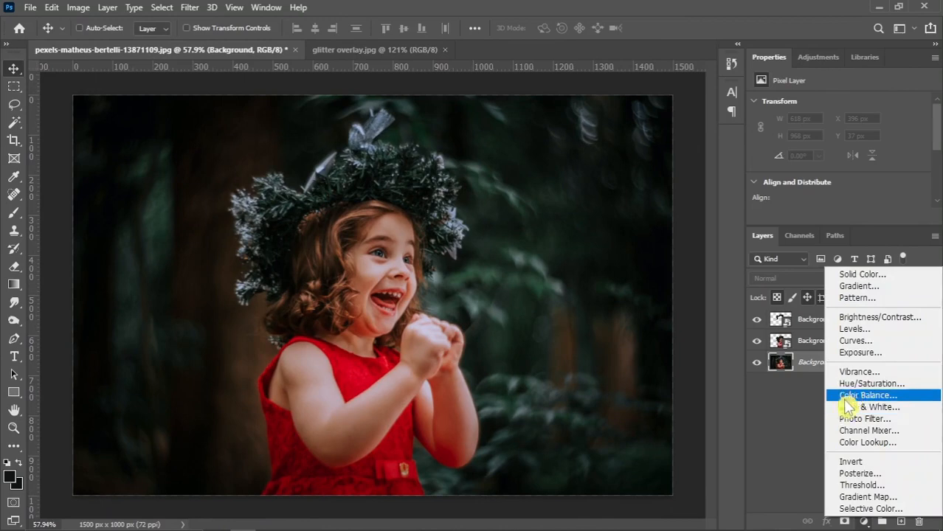
pyautogui.click(883, 442)
pyautogui.click(848, 102)
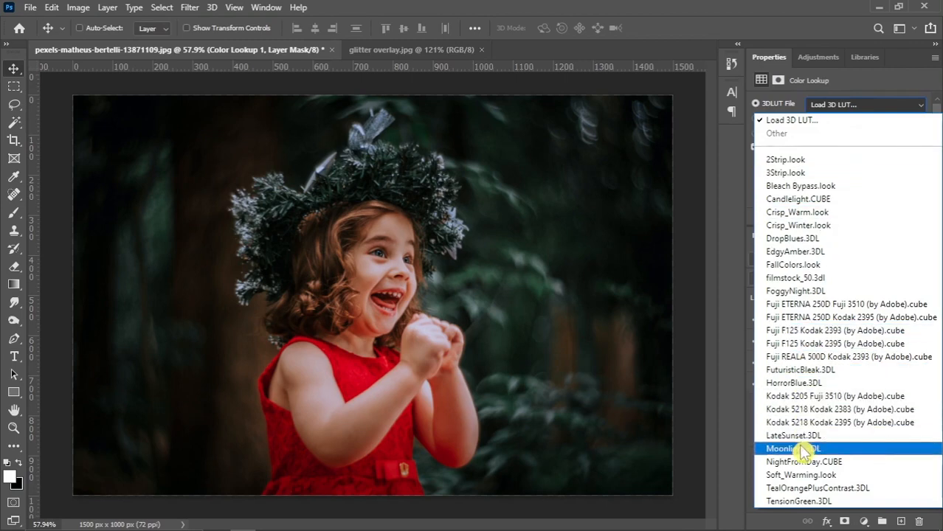
pyautogui.click(801, 449)
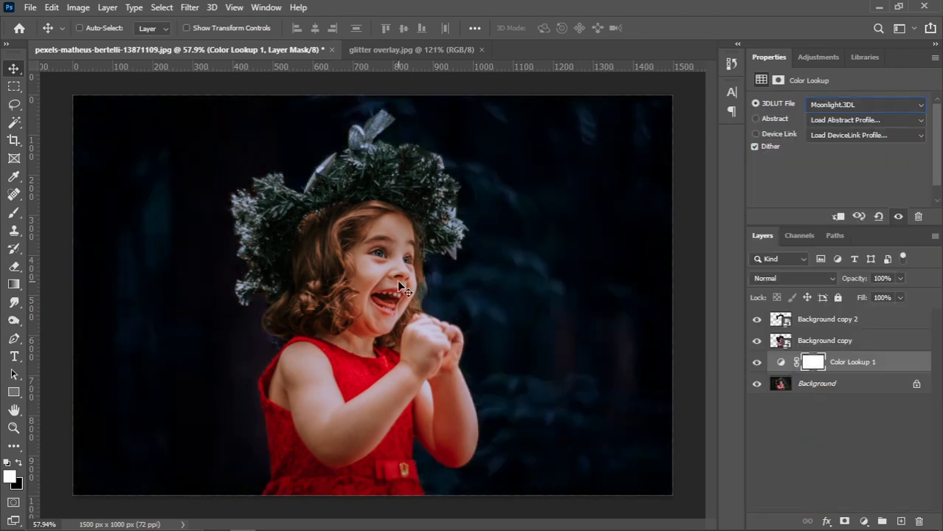
pyautogui.moveTo(856, 279); pyautogui.dragTo(843, 282)
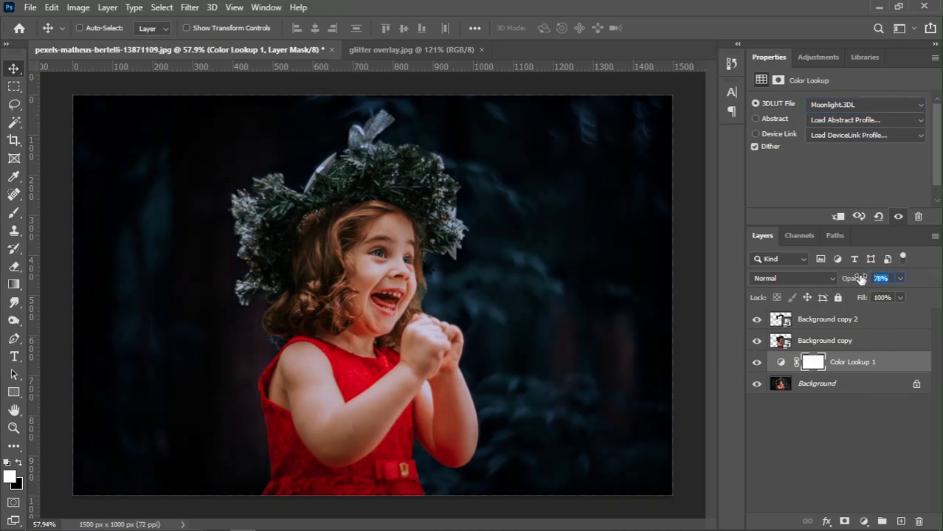
pyautogui.write('70')
# Add a Black & White adjustment above the Color Lookup layer at 30% opacity and compare the image without it
pyautogui.click(863, 522)
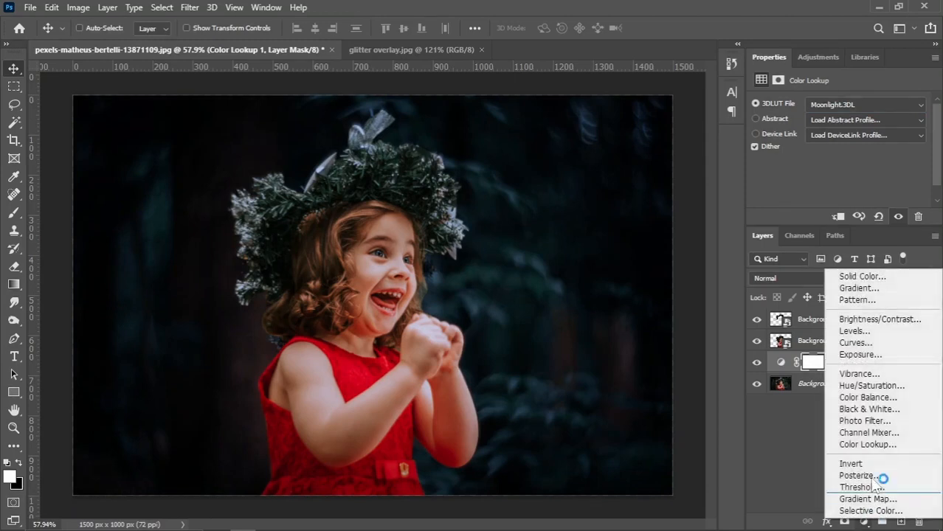
pyautogui.click(871, 408)
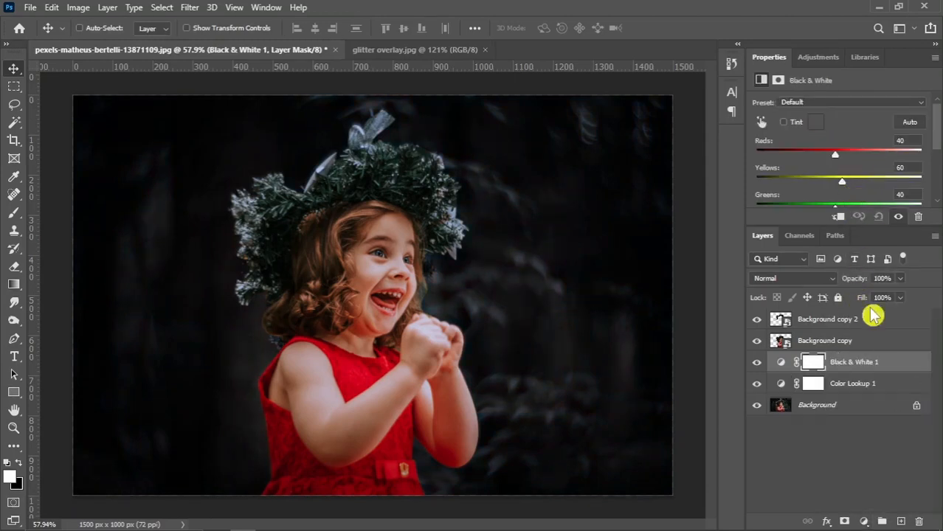
pyautogui.moveTo(855, 279); pyautogui.dragTo(812, 280)
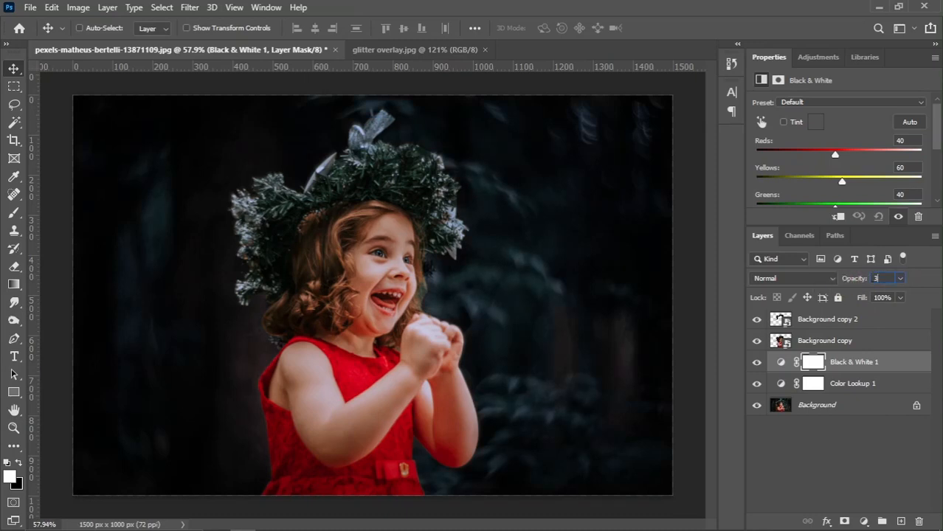
pyautogui.moveTo(843, 284); pyautogui.dragTo(841, 281)
pyautogui.click(756, 362)
pyautogui.click(756, 362)
pyautogui.scroll(-3, 505, 267)
pyautogui.scroll(2, 504, 265)
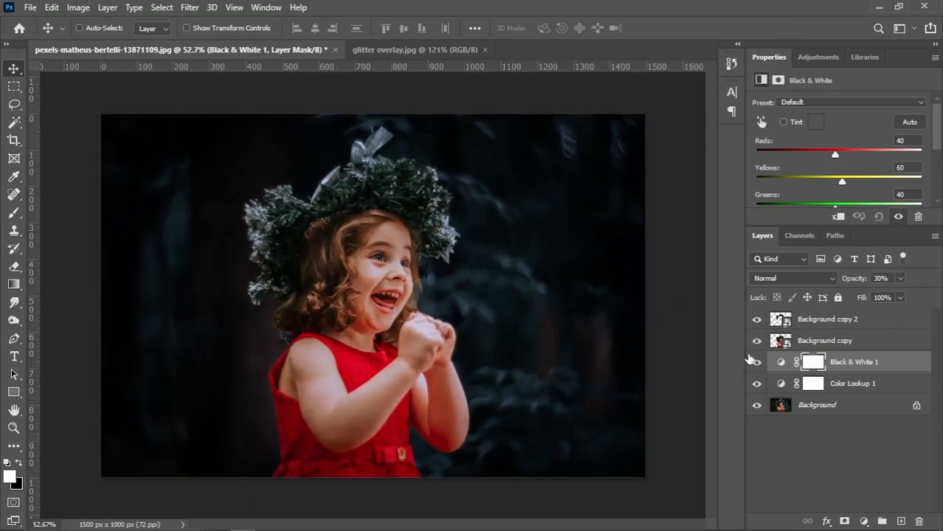
# Set the opacity of the Color Lookup 1 layer to 60%
pyautogui.click(840, 385)
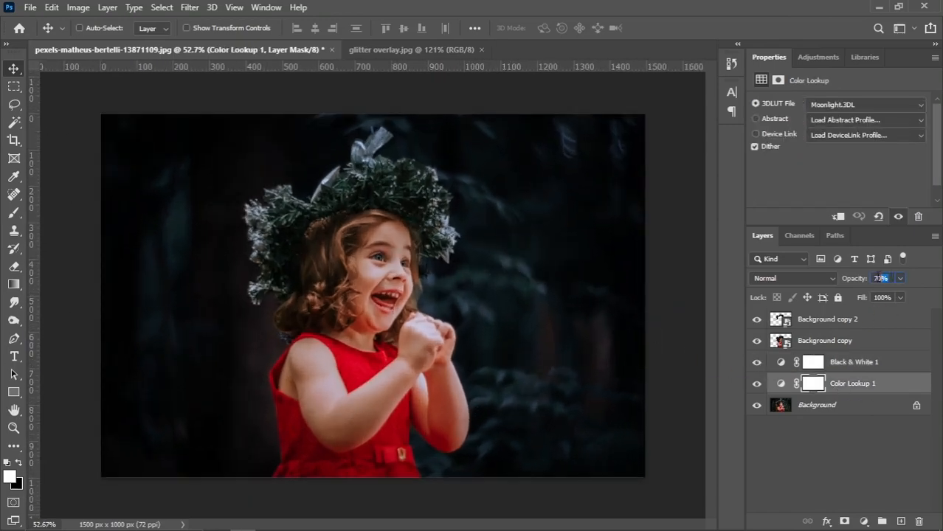
pyautogui.moveTo(861, 279); pyautogui.dragTo(840, 279)
pyautogui.scroll(-1, 481, 330)
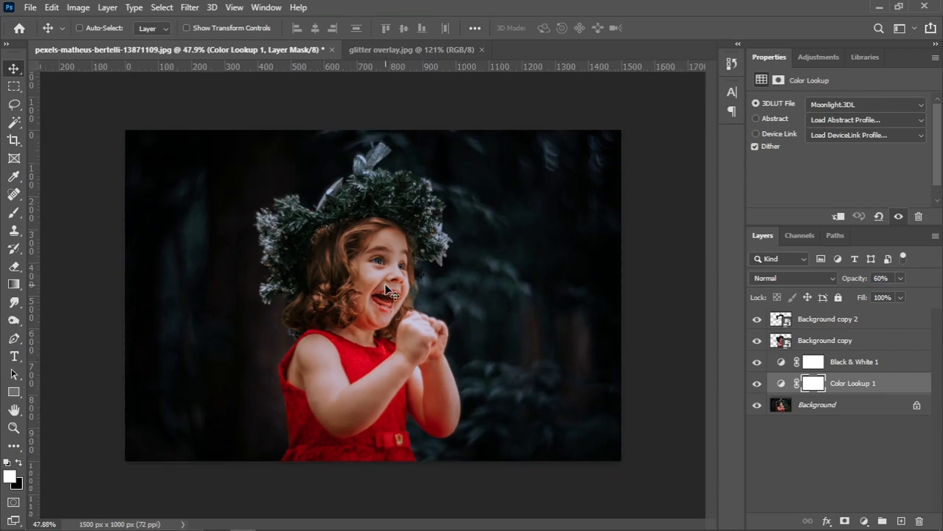
pyautogui.scroll(1, 451, 275)
# Duplicate the wreath layer, Background copy 2, and set the duplicate's blend mode to Linear Dodge (Add)
pyautogui.click(846, 343)
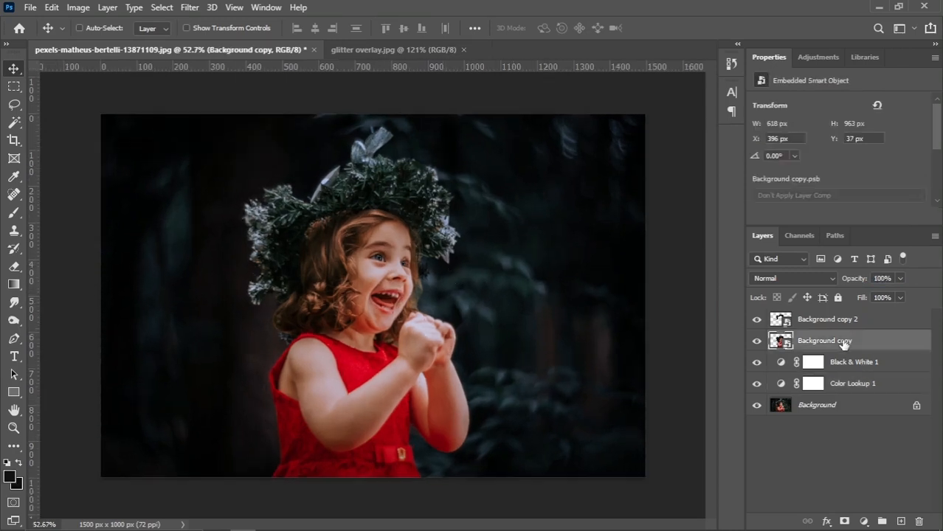
pyautogui.click(827, 319)
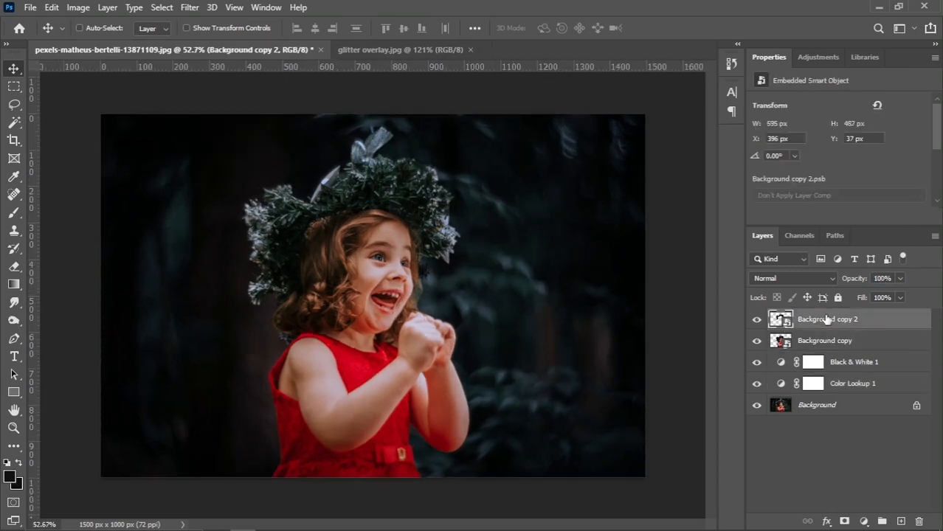
pyautogui.moveTo(826, 319); pyautogui.dragTo(899, 521)
pyautogui.click(793, 278)
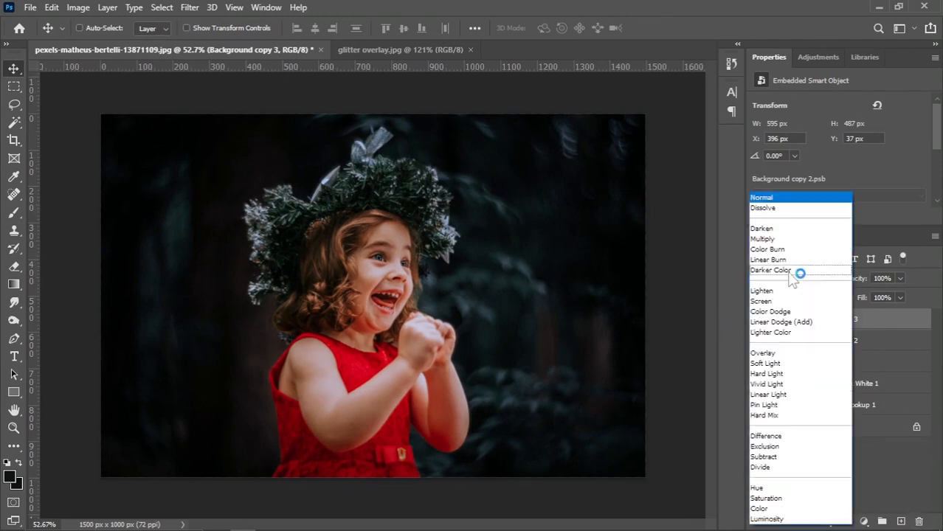
pyautogui.click(788, 325)
# Apply a Gaussian Blur with a 10-pixel radius to the Linear Dodge wreath layer and duplicate the blurred layer
pyautogui.click(189, 7)
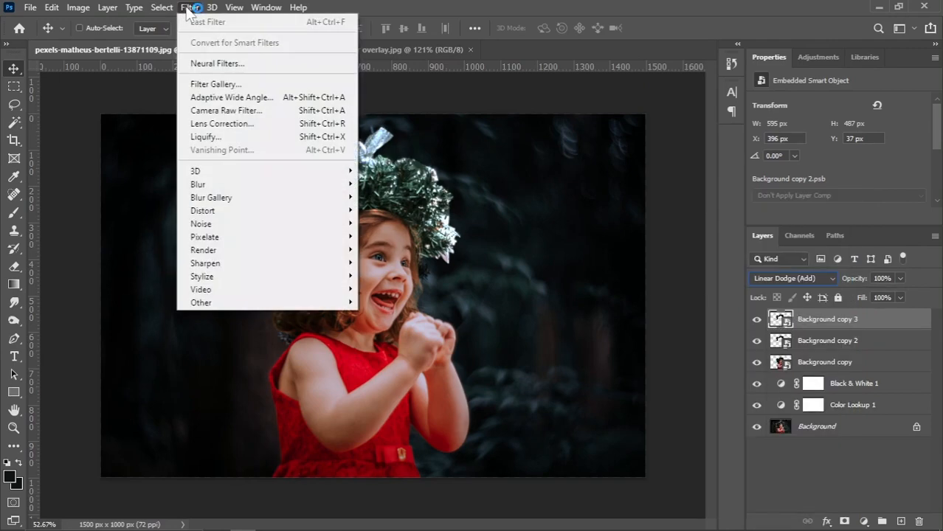
pyautogui.moveTo(213, 184)
pyautogui.click(396, 236)
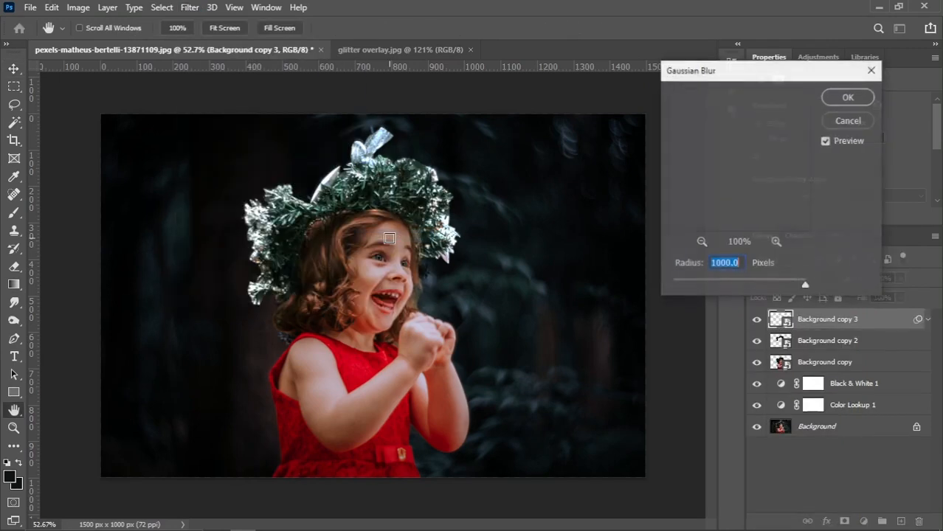
pyautogui.write('10')
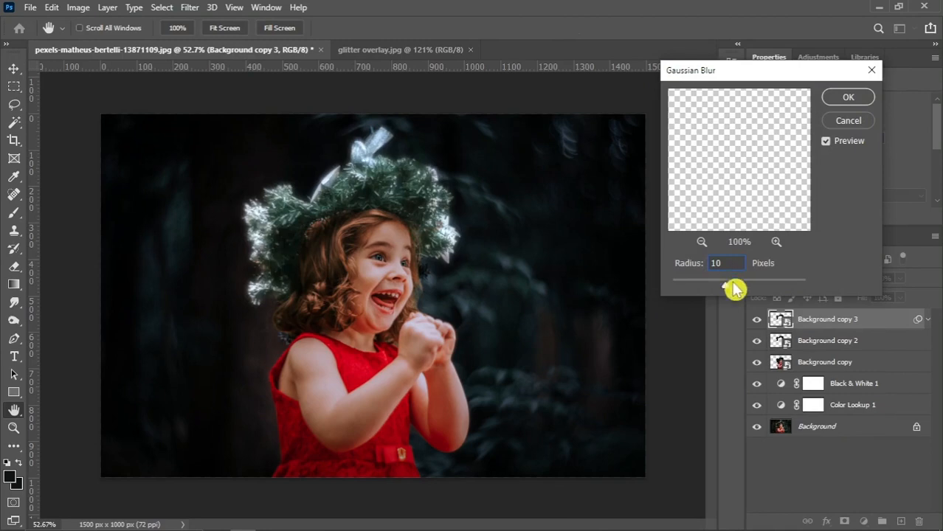
pyautogui.click(838, 103)
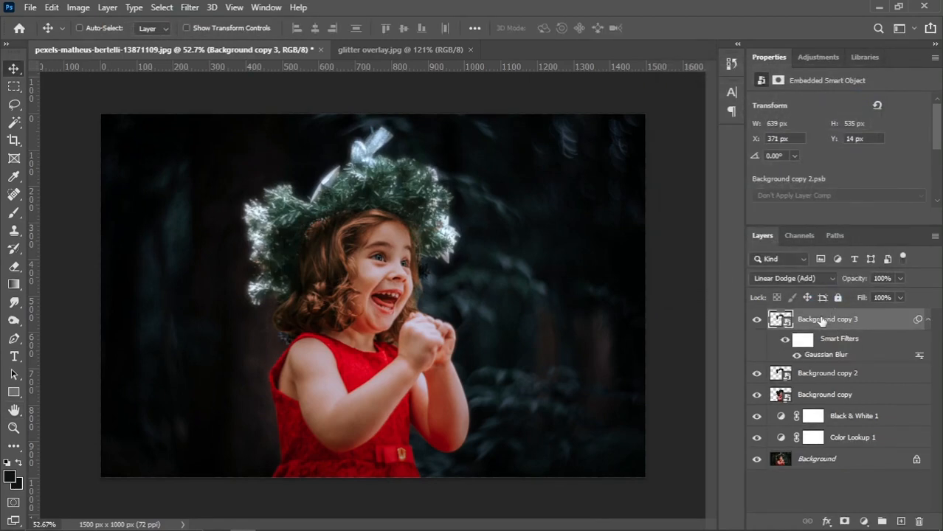
pyautogui.moveTo(821, 318); pyautogui.dragTo(901, 521)
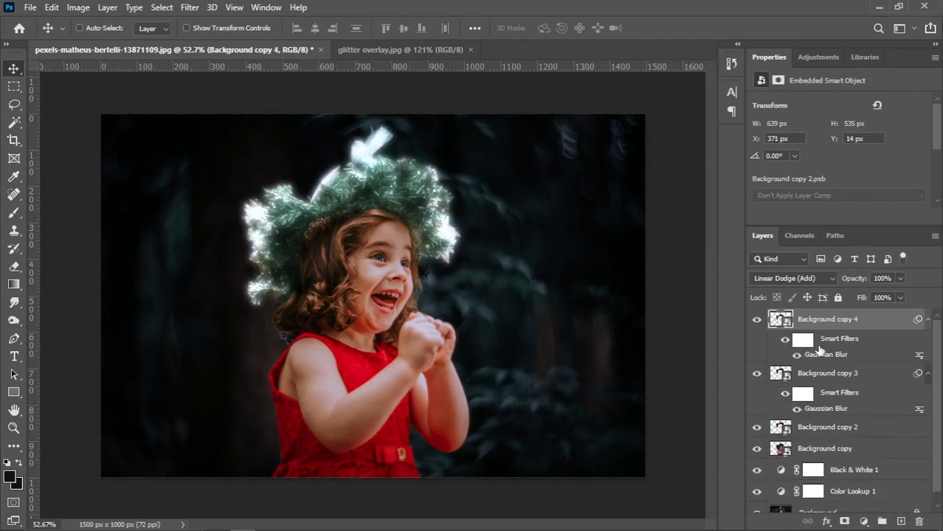
# Set the Gaussian Blur radius of the Background copy 4 wreath layer to 100 pixels
pyautogui.doubleClick(817, 357)
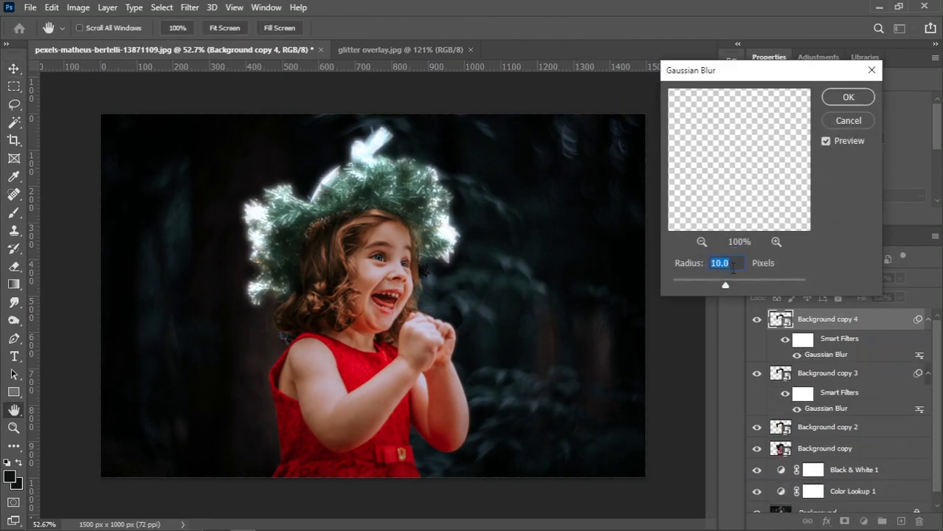
pyautogui.write('15')
pyautogui.write('00')
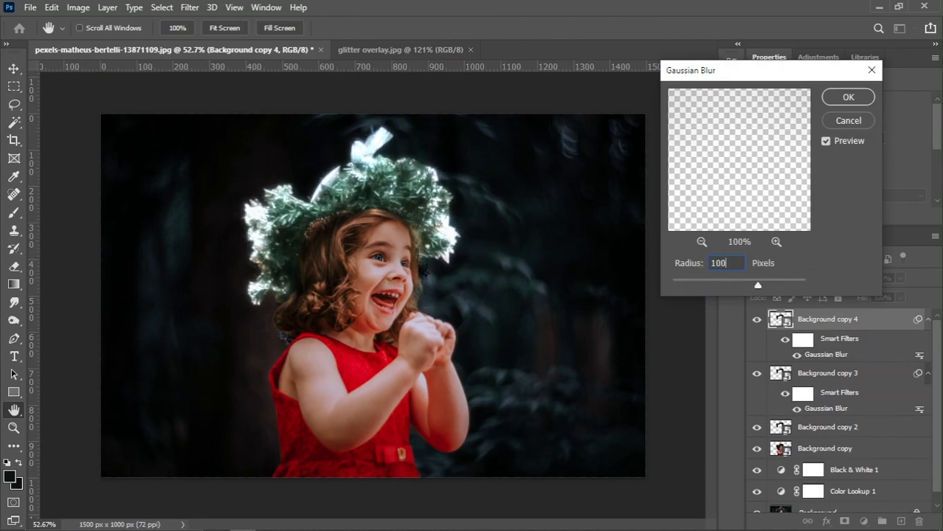
pyautogui.click(851, 98)
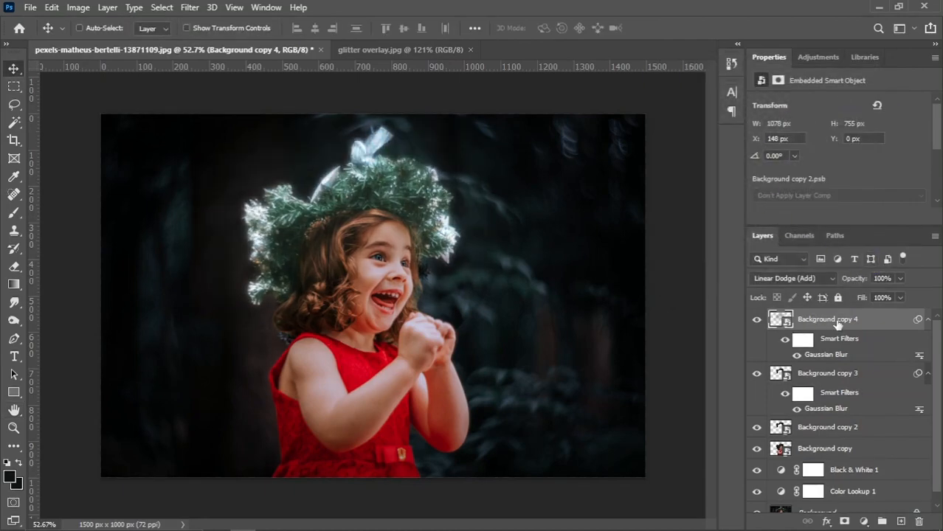
# Duplicate the Background copy 4 layer and set the duplicate's Gaussian Blur radius to 150 pixels
pyautogui.moveTo(824, 323); pyautogui.dragTo(901, 521)
pyautogui.doubleClick(825, 355)
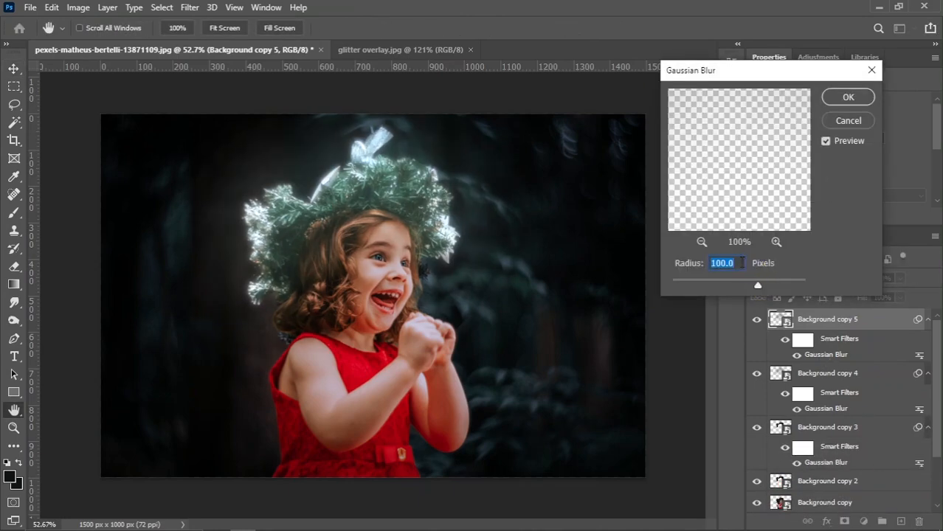
pyautogui.write('150')
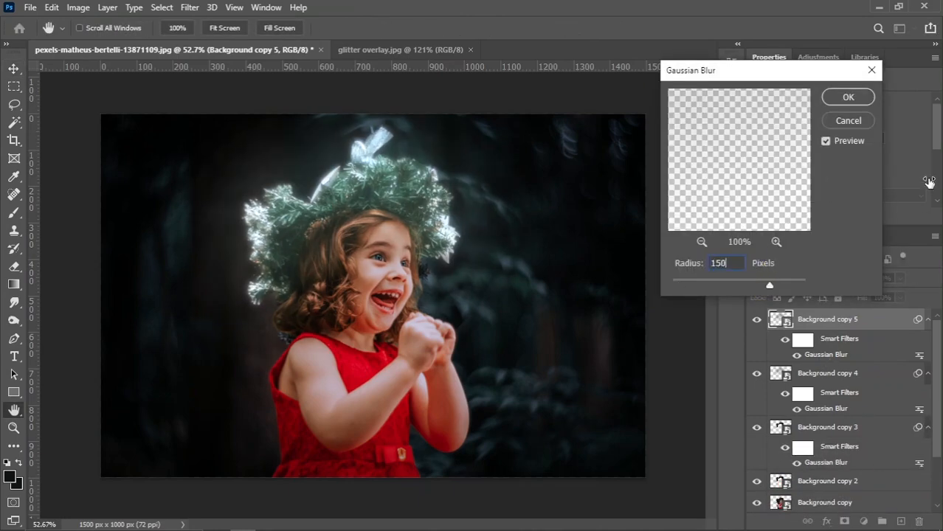
pyautogui.click(843, 98)
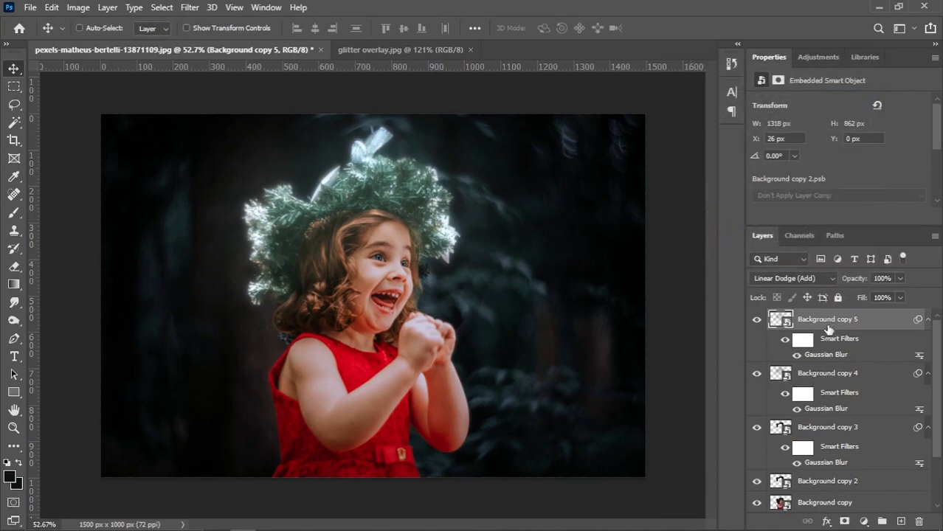
# Duplicate the Background copy 5 layer and set the duplicate's Gaussian Blur radius to 500 pixels
pyautogui.moveTo(827, 327); pyautogui.dragTo(901, 521)
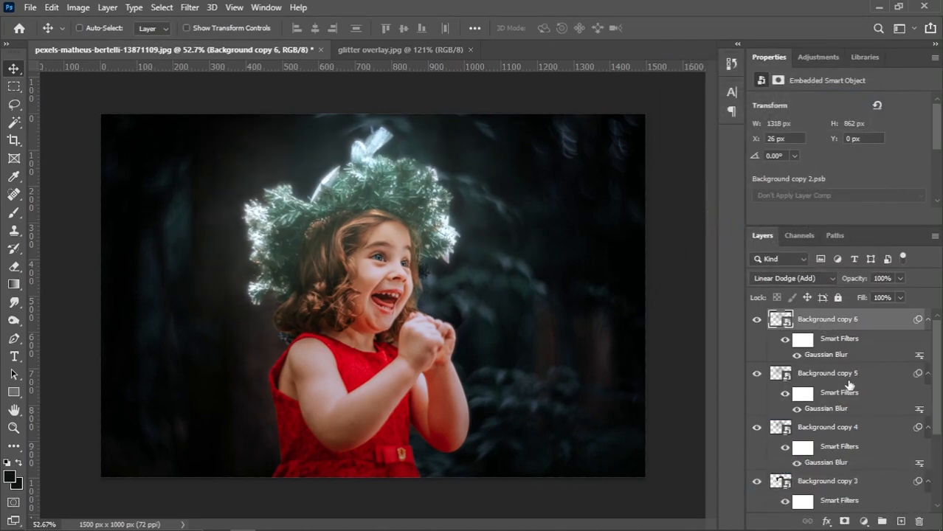
pyautogui.doubleClick(826, 355)
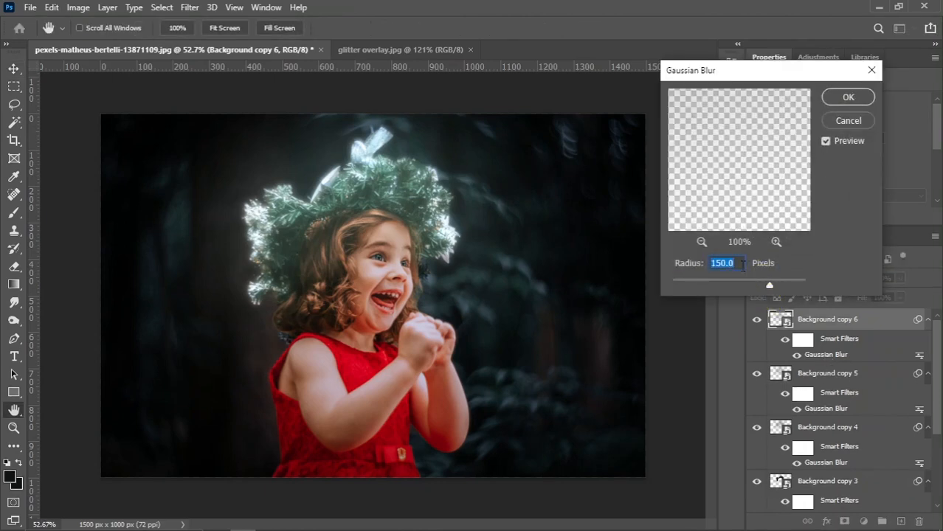
pyautogui.write('50')
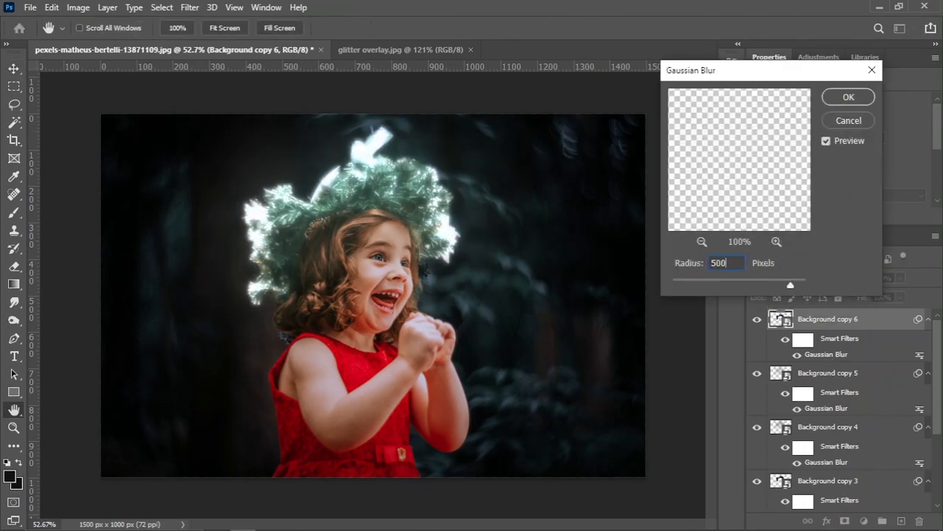
pyautogui.press('Return')
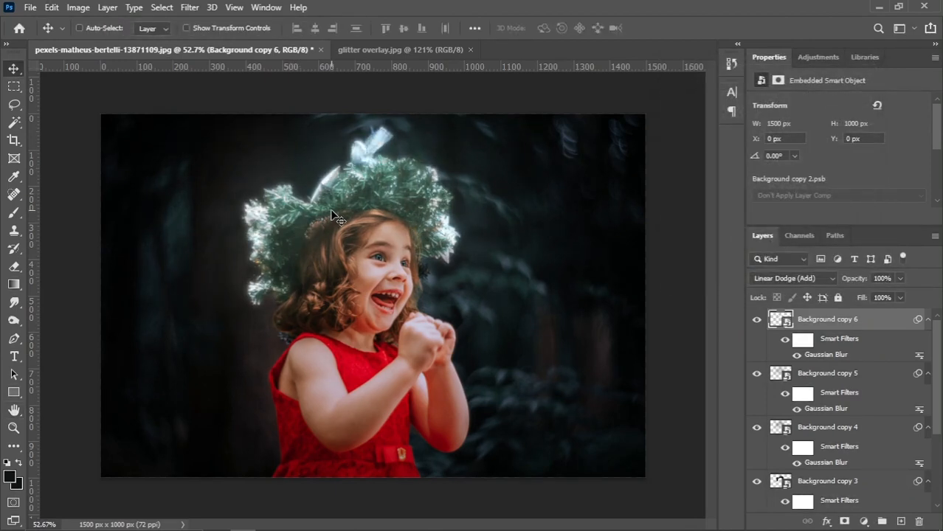
# Group the four blurred wreath layers, Background copy 3 to Background copy 6, and compare the image without the group
pyautogui.scroll(-2, 355, 227)
pyautogui.scroll(1, 400, 259)
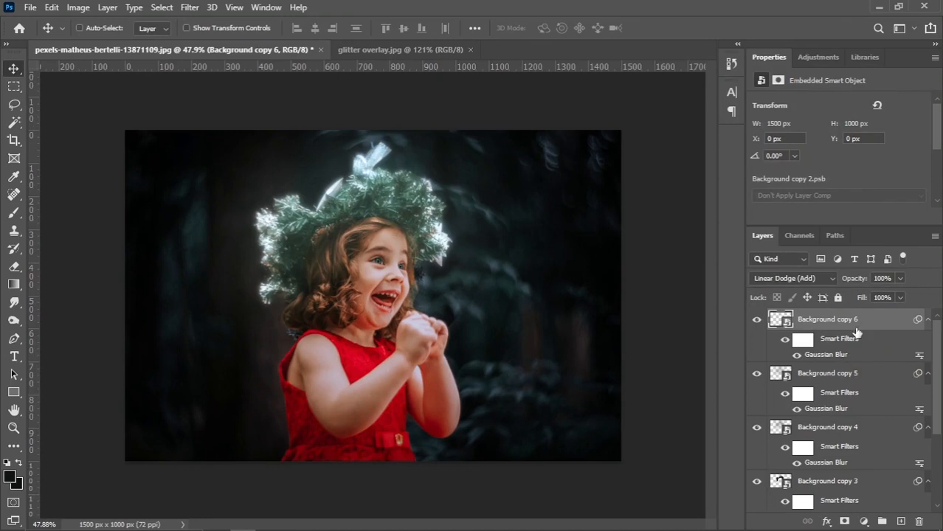
pyautogui.scroll(-1, 833, 421)
pyautogui.keyDown('shift'); pyautogui.click(828, 427); pyautogui.keyUp('shift')
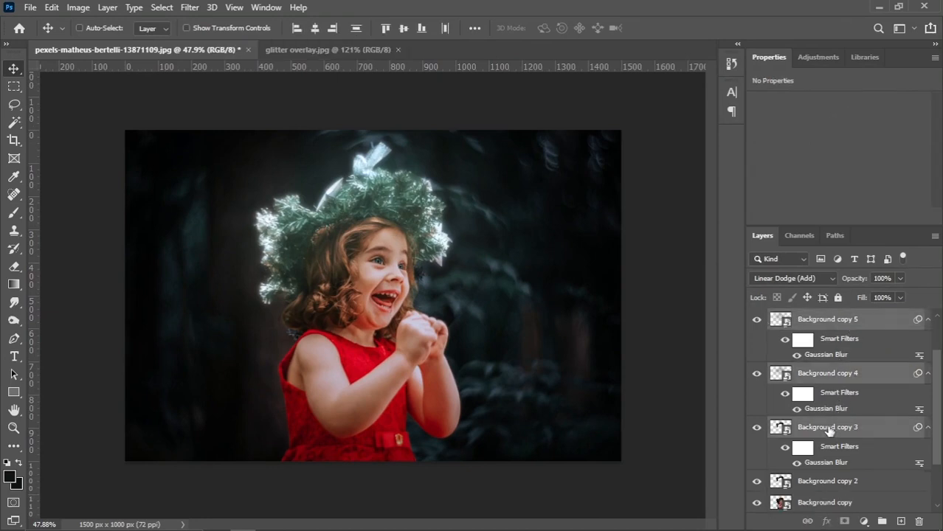
pyautogui.moveTo(827, 430); pyautogui.dragTo(882, 521)
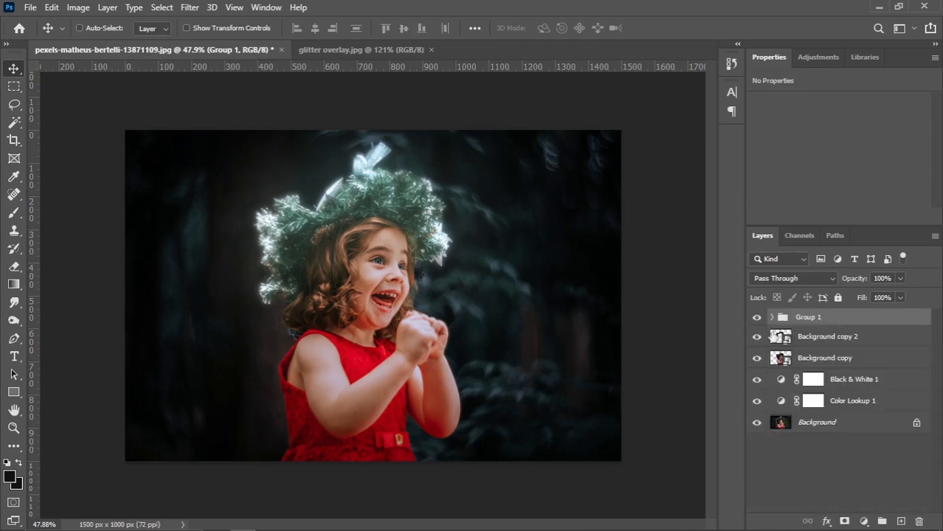
pyautogui.click(757, 318)
pyautogui.scroll(2, 434, 209)
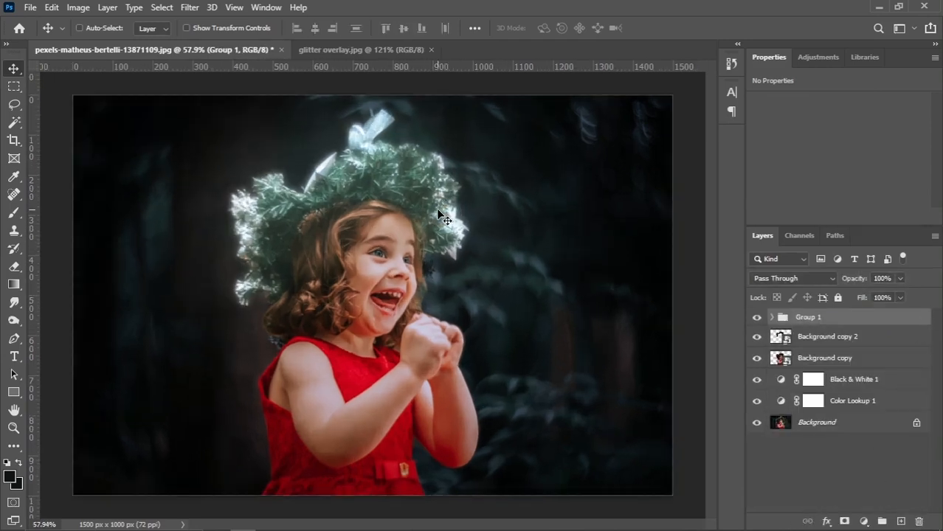
# Add a Hue/Saturation adjustment layer above Group 1 and clip it to the group
pyautogui.click(864, 521)
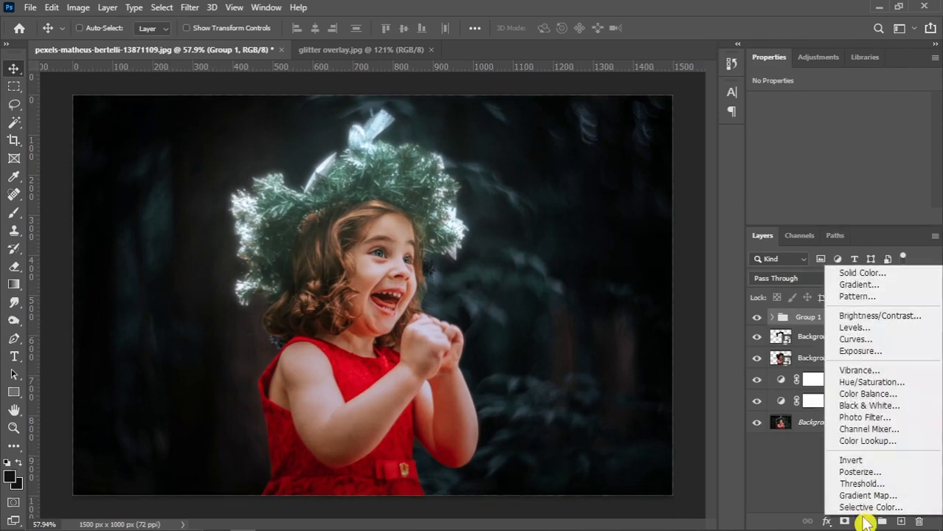
pyautogui.click(877, 382)
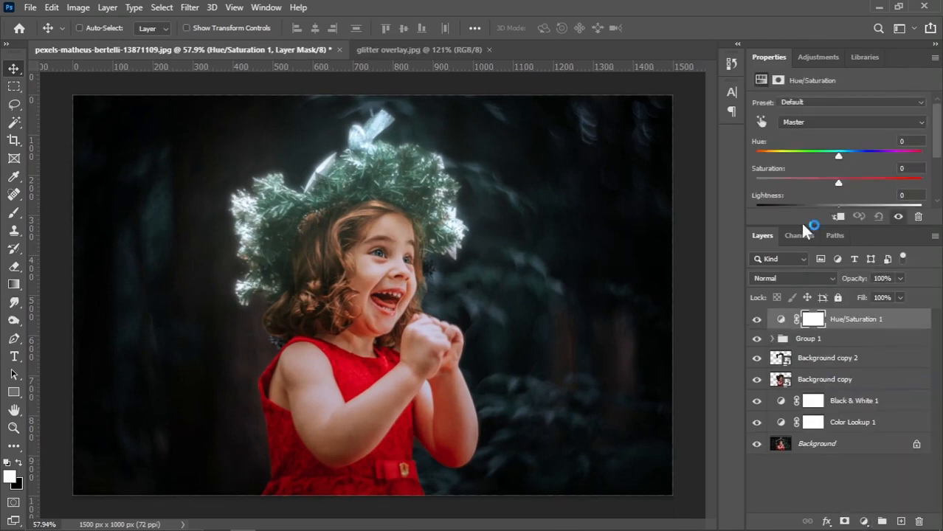
pyautogui.click(840, 217)
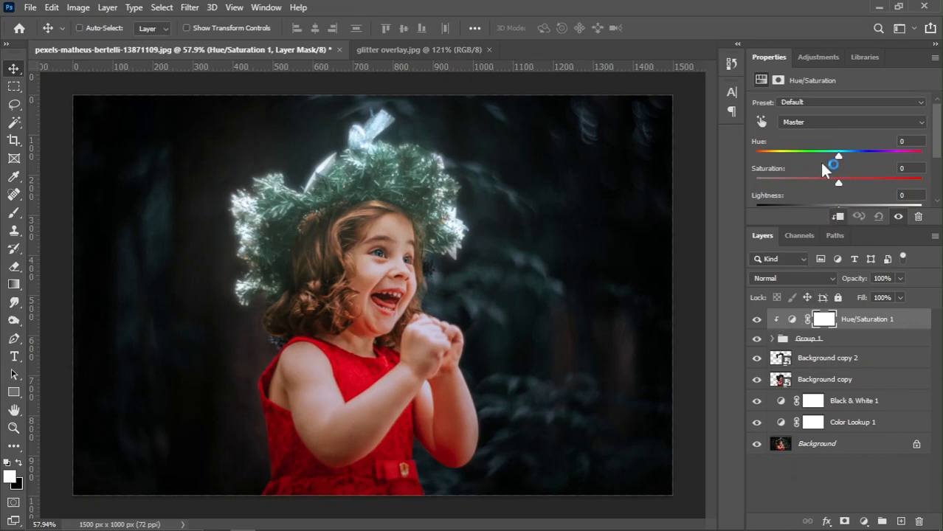
# Turn on Colorize in the Hue/Saturation adjustment and set its hue to 180
pyautogui.scroll(-2, 934, 155)
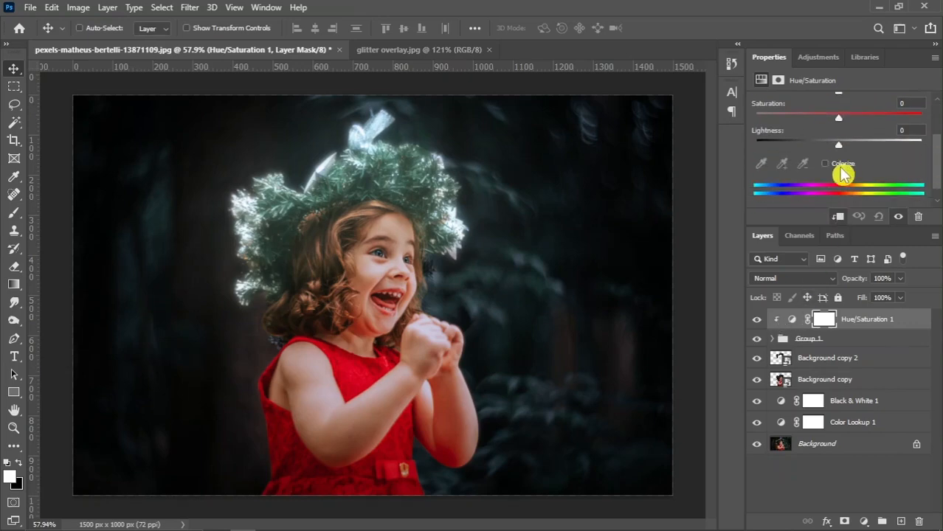
pyautogui.click(833, 166)
pyautogui.scroll(2, 933, 159)
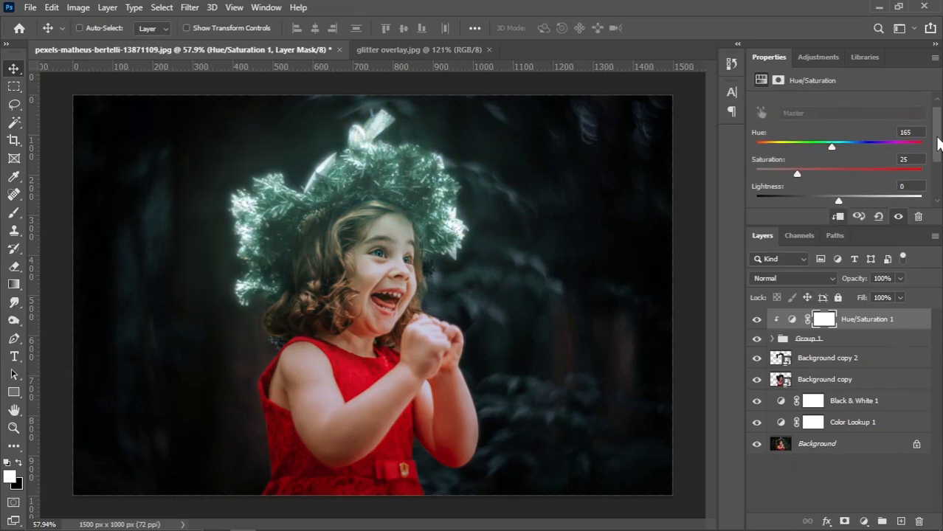
pyautogui.moveTo(794, 146); pyautogui.dragTo(842, 146)
pyautogui.click(843, 146)
pyautogui.moveTo(850, 142); pyautogui.dragTo(841, 143)
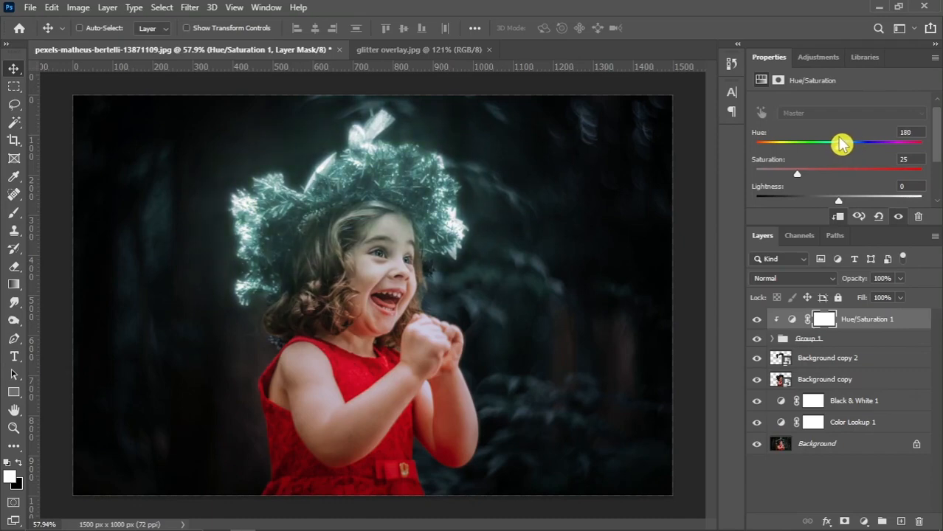
# Compare the image without the Background copy 3 layer in Group 1, and duplicate that layer inside the group
pyautogui.click(774, 339)
pyautogui.scroll(-3, 812, 442)
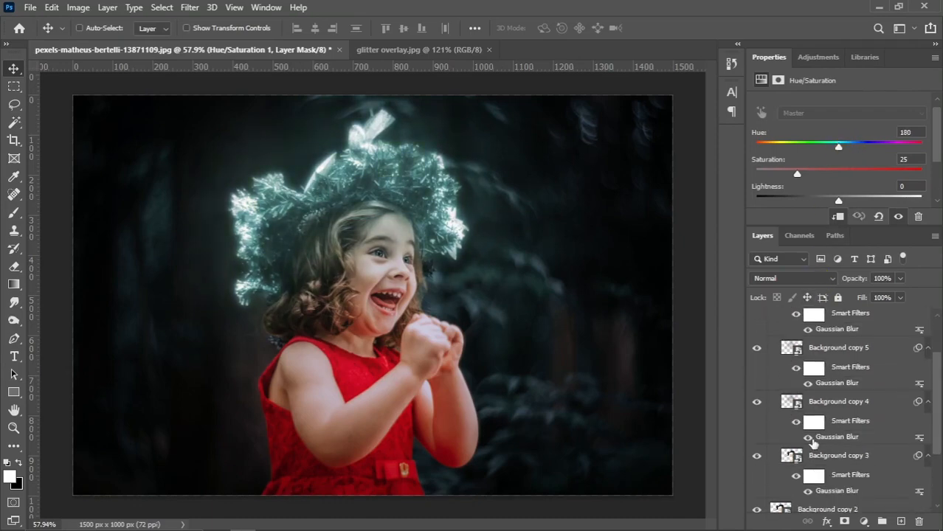
pyautogui.click(802, 437)
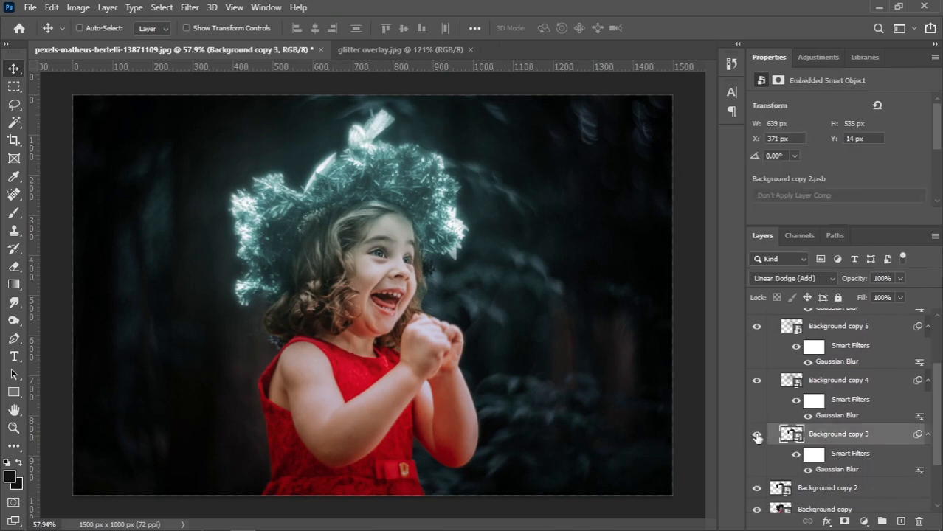
pyautogui.click(756, 437)
pyautogui.click(756, 438)
pyautogui.moveTo(825, 435); pyautogui.dragTo(900, 521)
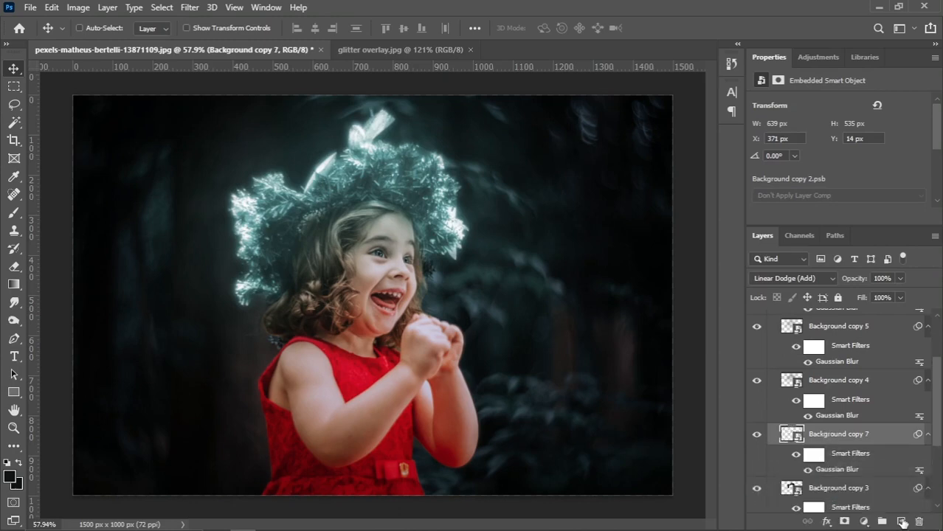
# Set the Gaussian Blur radius of the Background copy 7 layer to 50 pixels
pyautogui.scroll(-2, 466, 285)
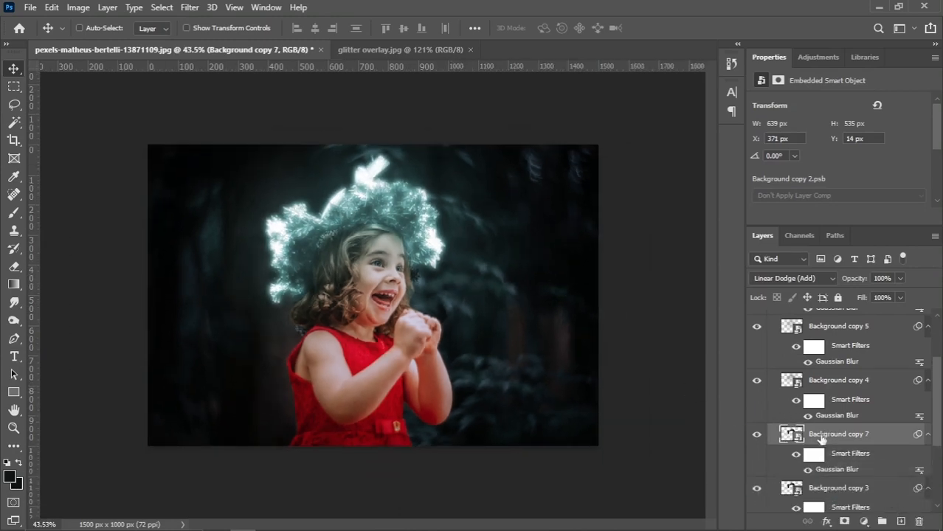
pyautogui.doubleClick(837, 471)
pyautogui.doubleClick(733, 260)
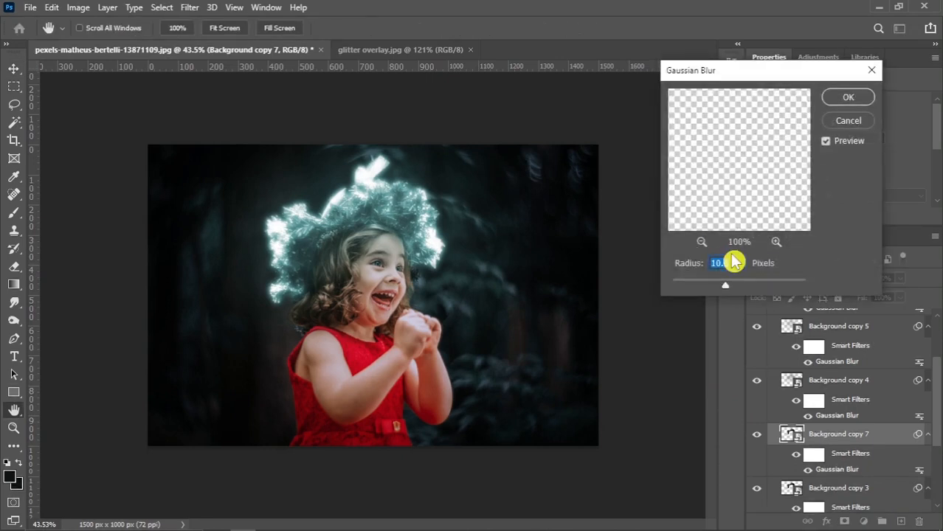
pyautogui.write('50')
pyautogui.click(841, 97)
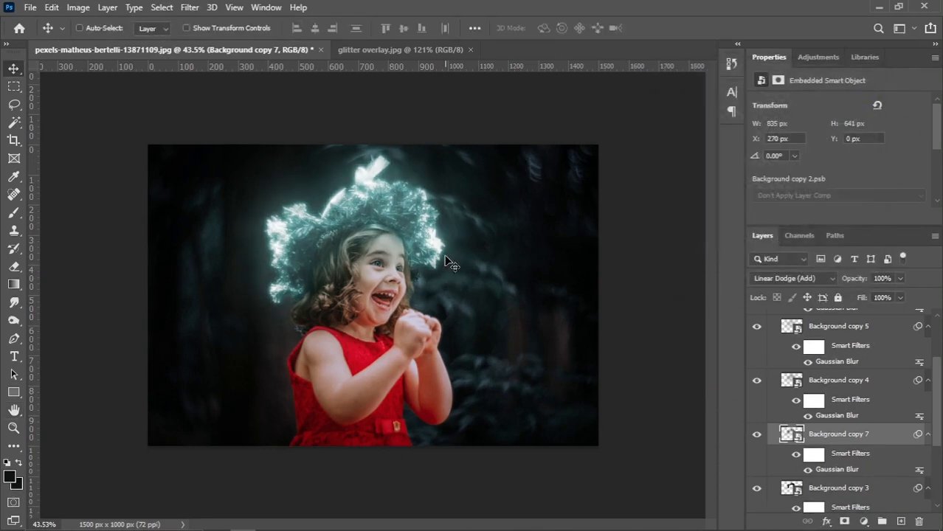
# Collapse Group 1 and compare the wreath glow with and without the Hue/Saturation adjustment
pyautogui.scroll(1, 446, 246)
pyautogui.scroll(3, 936, 417)
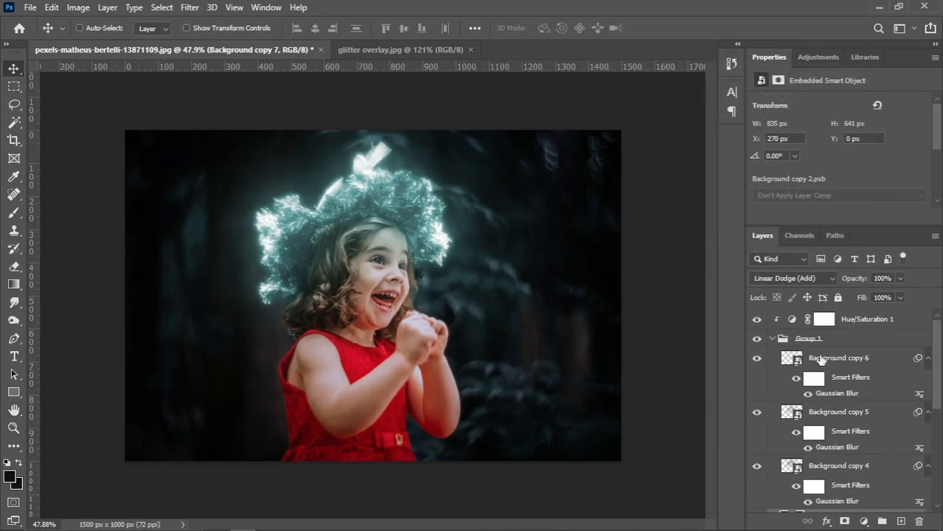
pyautogui.click(773, 339)
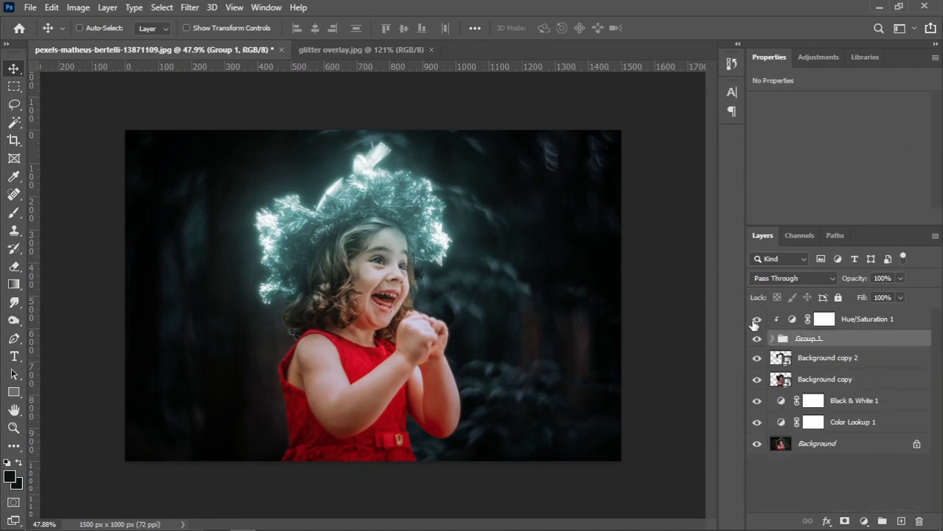
pyautogui.click(756, 320)
pyautogui.scroll(-1, 418, 275)
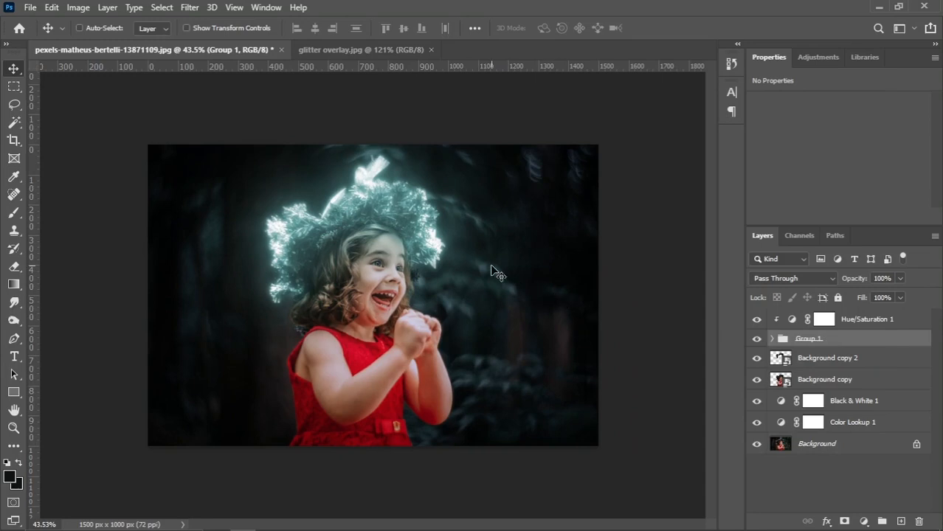
pyautogui.scroll(1, 437, 246)
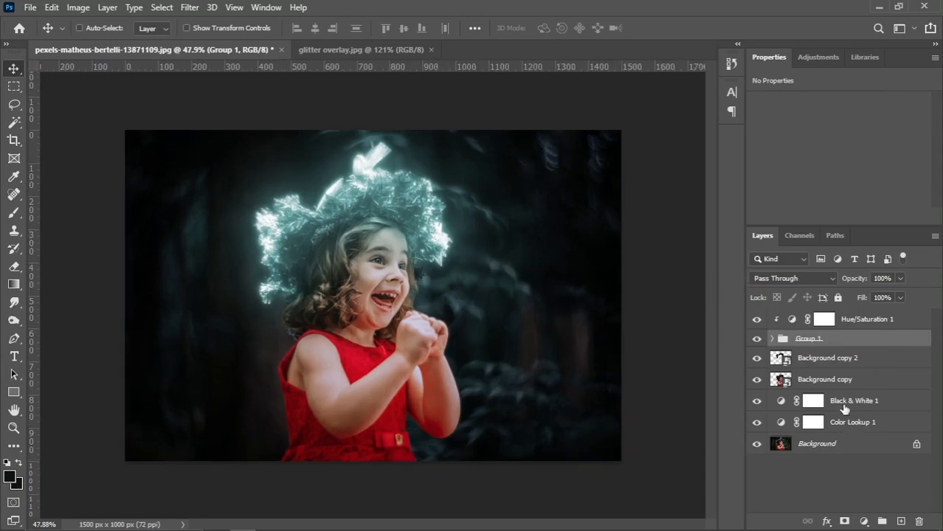
# Adjust the Hue/Saturation 1 layer to a hue of 189 and a saturation of about 68
pyautogui.click(793, 319)
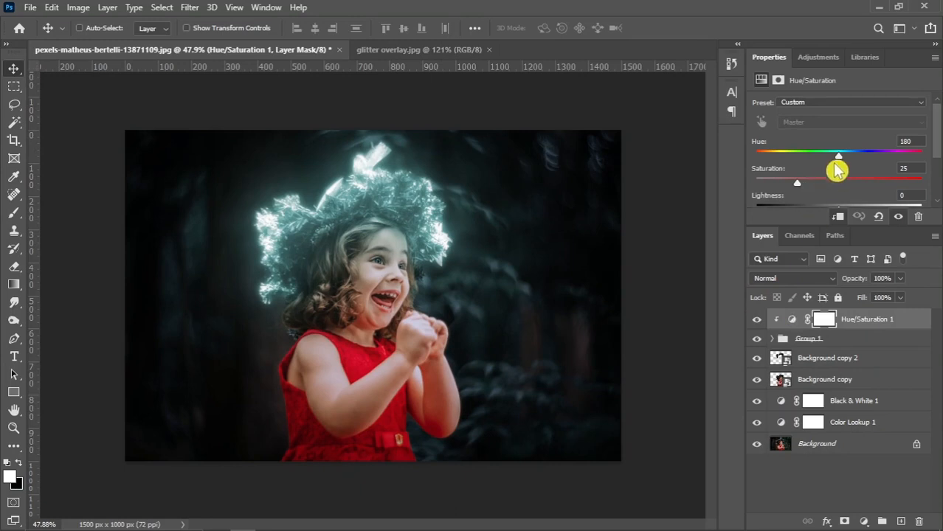
pyautogui.moveTo(817, 179); pyautogui.dragTo(843, 157)
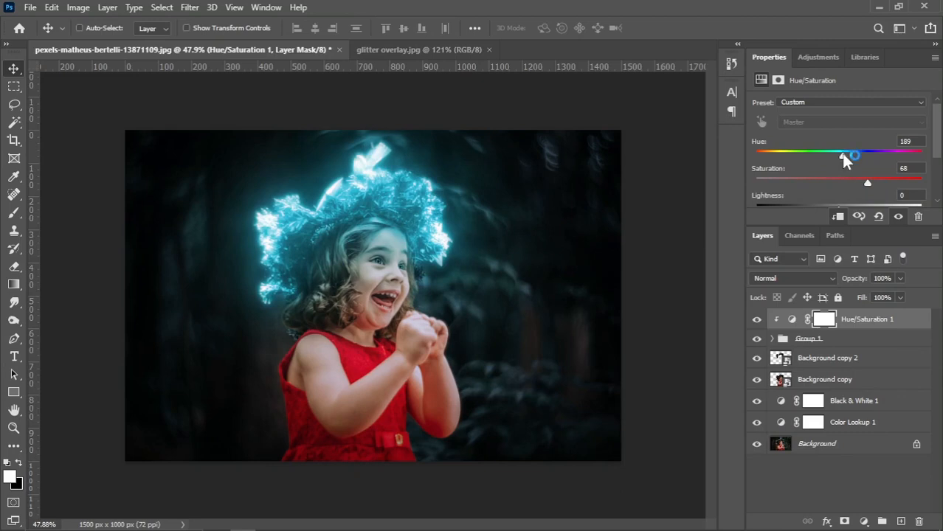
pyautogui.moveTo(874, 190); pyautogui.dragTo(876, 192)
# Duplicate the Background copy 6 layer inside Group 1 and raise the duplicate's Gaussian Blur radius to near its maximum
pyautogui.click(771, 339)
pyautogui.click(772, 339)
pyautogui.click(821, 365)
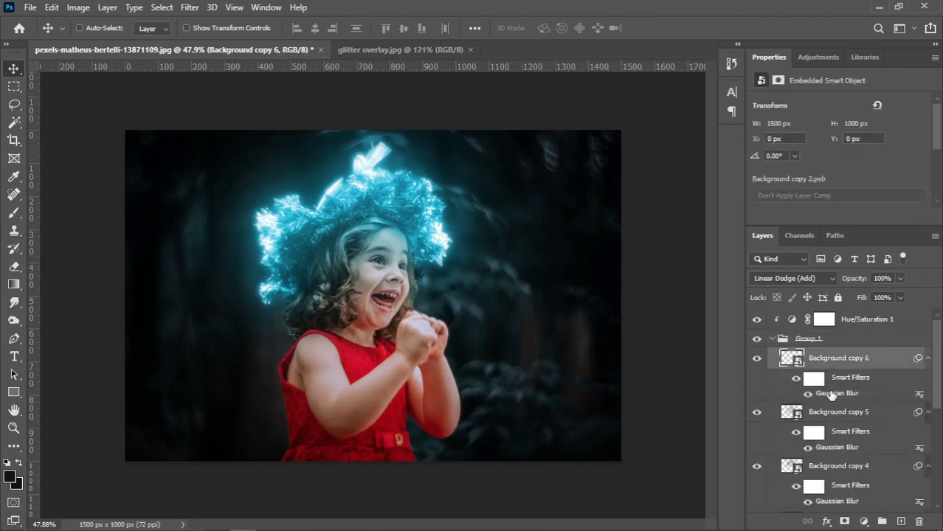
pyautogui.moveTo(833, 360); pyautogui.dragTo(901, 521)
pyautogui.doubleClick(835, 394)
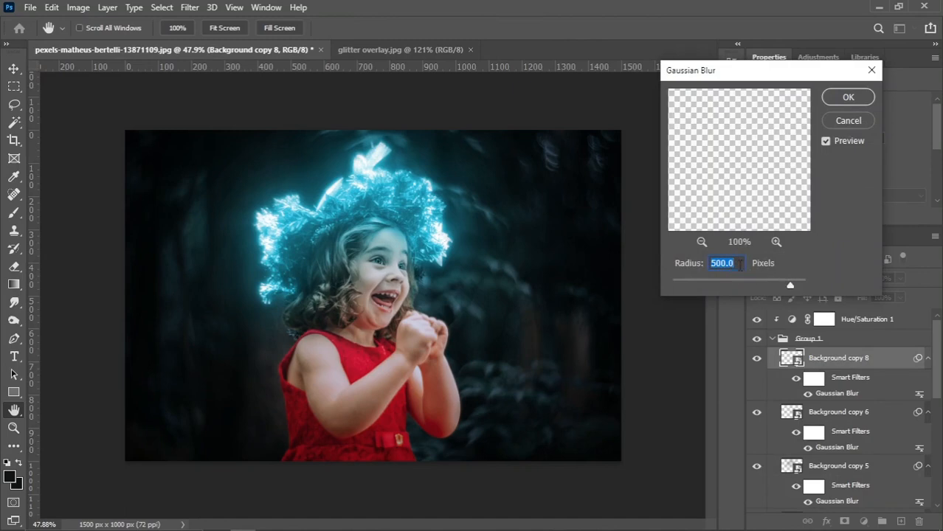
pyautogui.moveTo(788, 286); pyautogui.dragTo(804, 284)
pyautogui.click(845, 99)
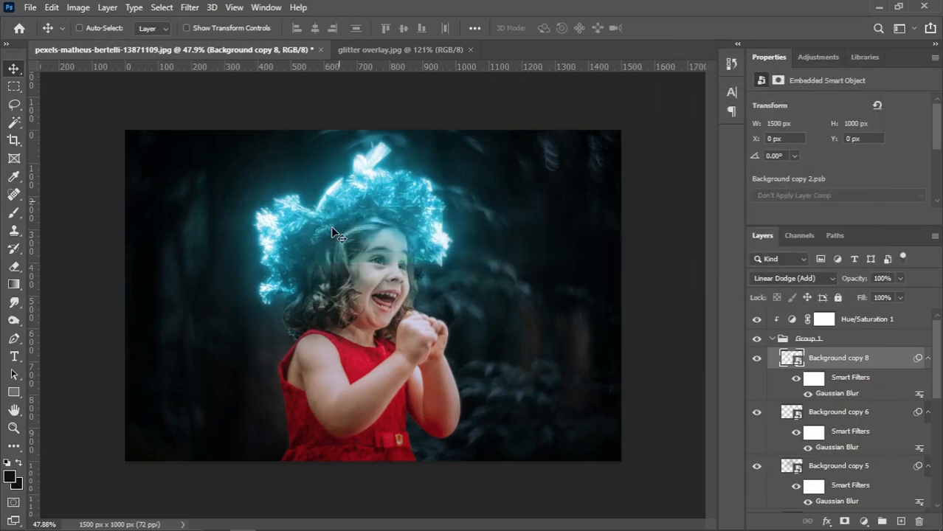
# Collapse Group 1 and add a Color Lookup adjustment above the Background copy layer using the NightFromDay.CUBE 3D LUT
pyautogui.scroll(-1, 361, 249)
pyautogui.scroll(1, 362, 248)
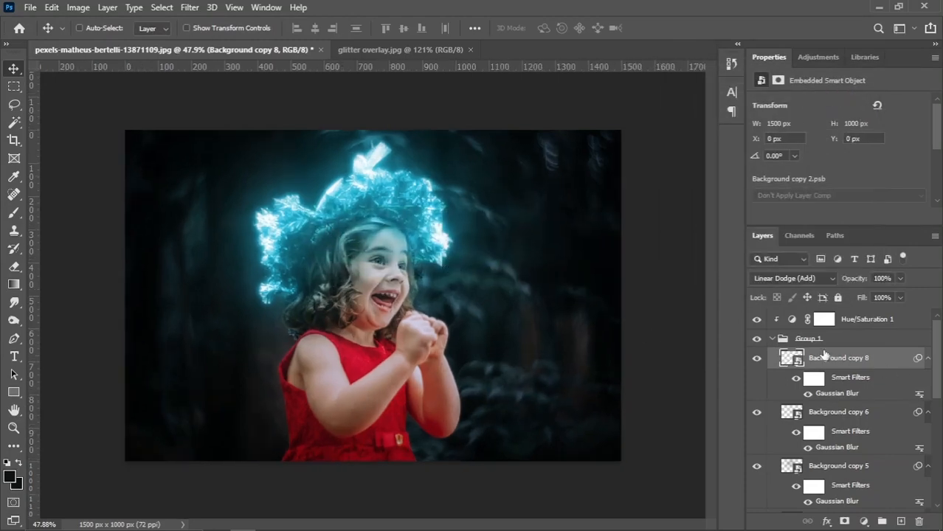
pyautogui.click(771, 339)
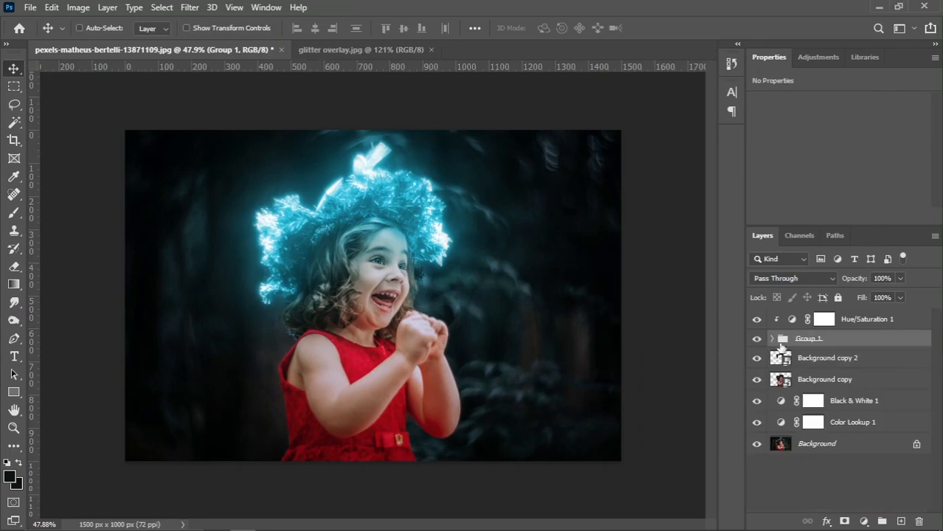
pyautogui.click(804, 380)
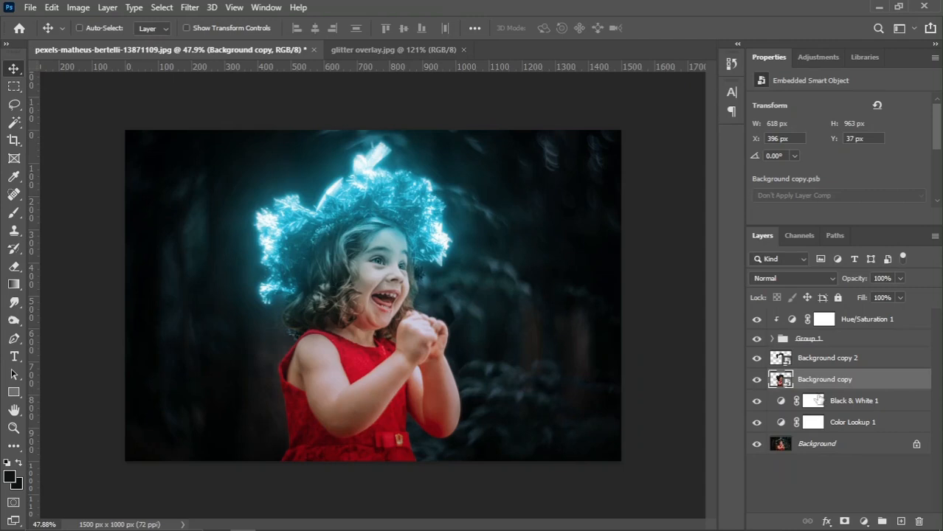
pyautogui.click(862, 520)
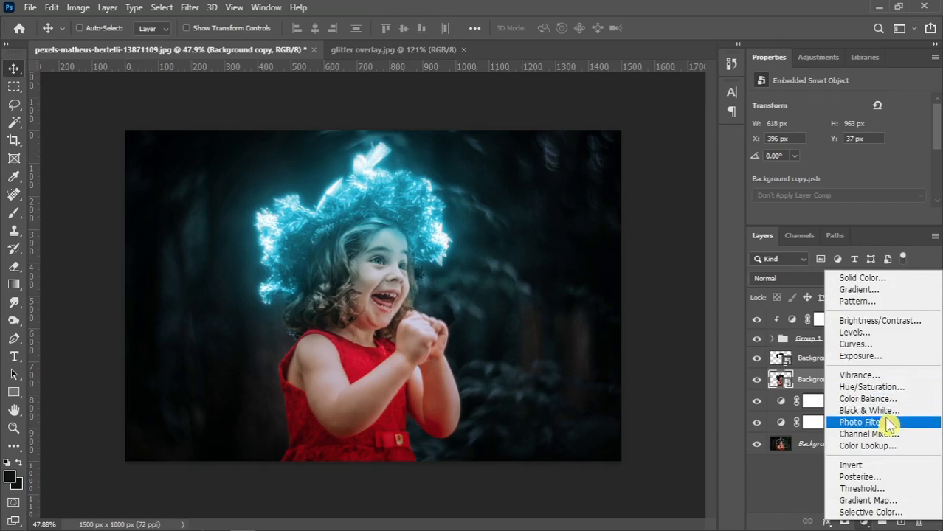
pyautogui.click(891, 445)
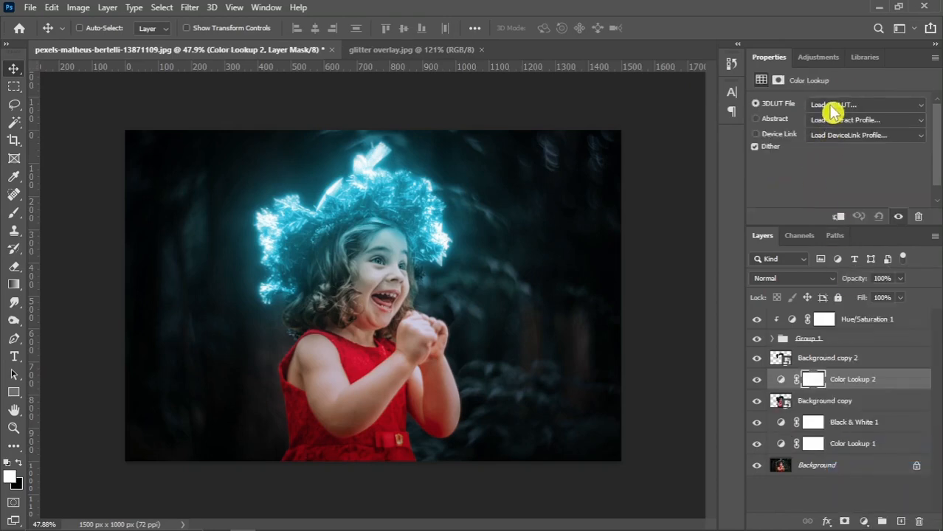
pyautogui.click(833, 105)
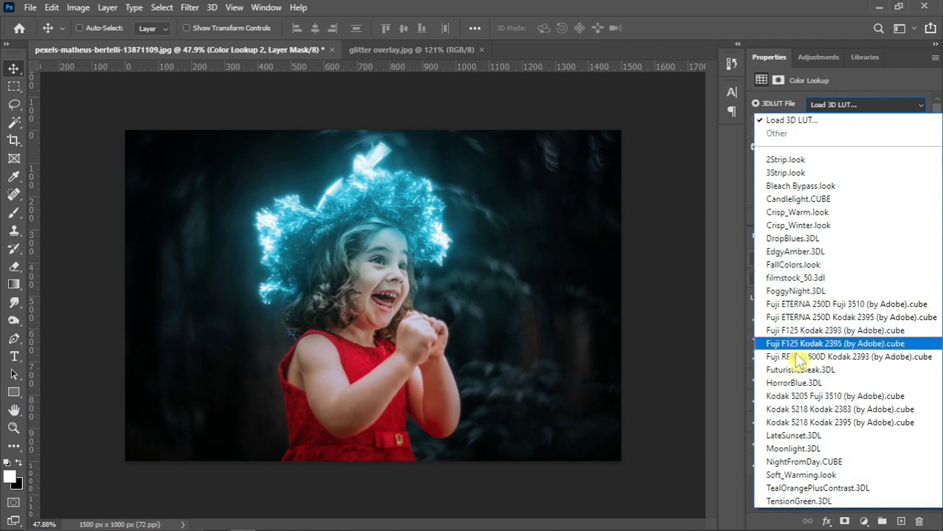
pyautogui.click(801, 462)
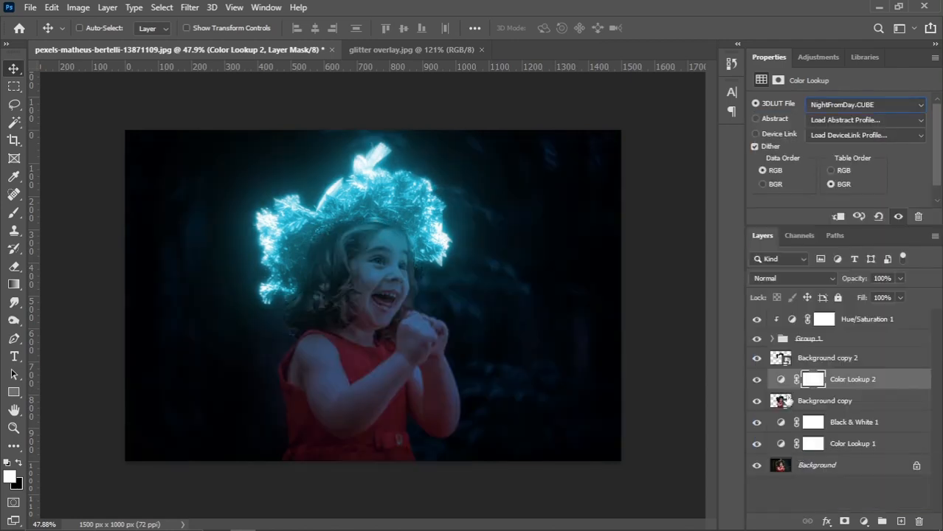
# Invert the Color Lookup 2 mask and paint white at 40% opacity over the girl's lower dress with a soft brush of about 250 pixels
pyautogui.click(811, 381)
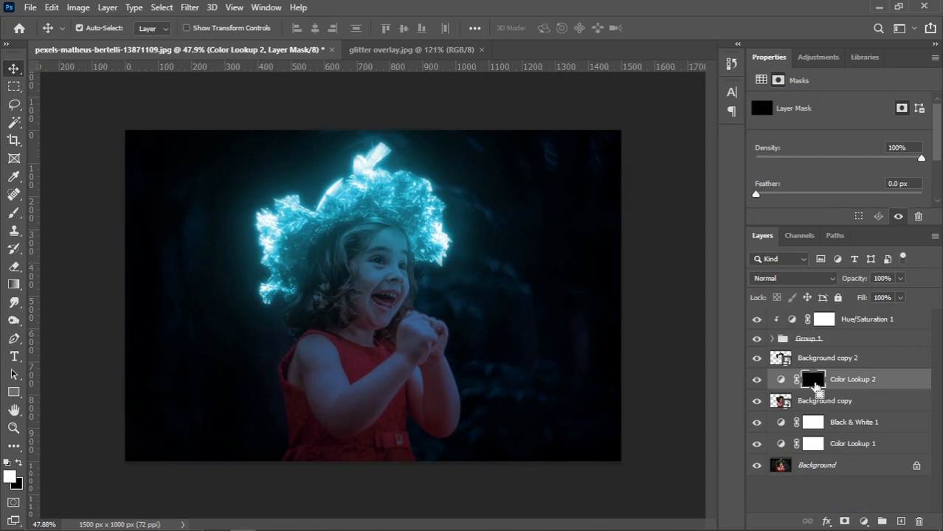
pyautogui.hotkey('ctrl', 'i')
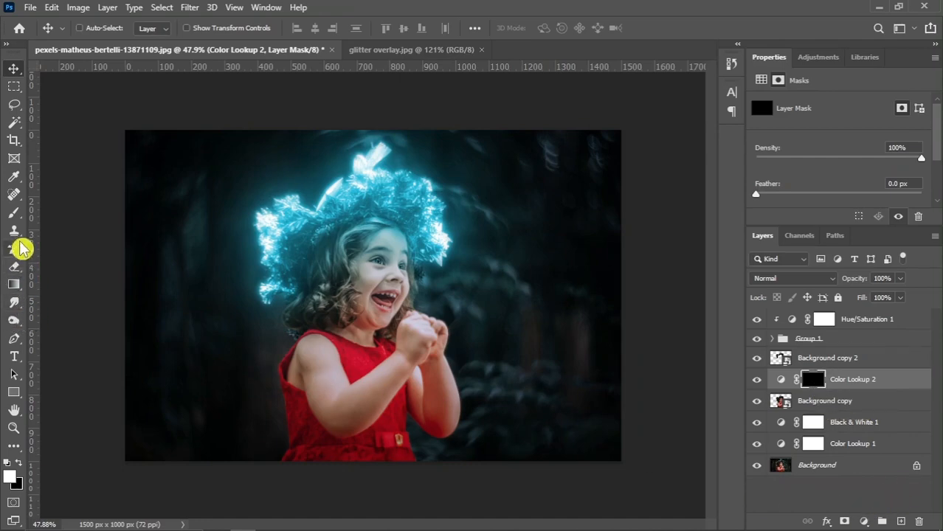
pyautogui.click(14, 215)
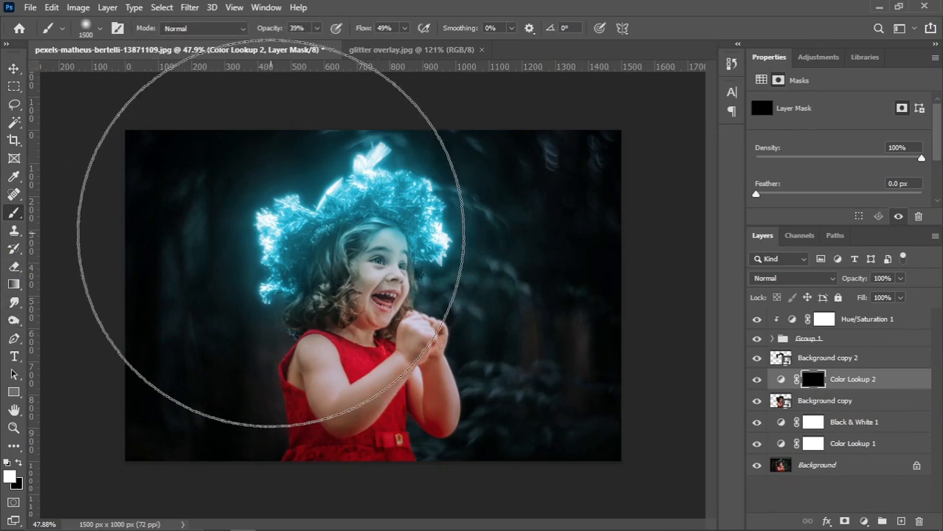
pyautogui.scroll(5, 295, 208)
pyautogui.scroll(-4, 294, 208)
pyautogui.press(']')
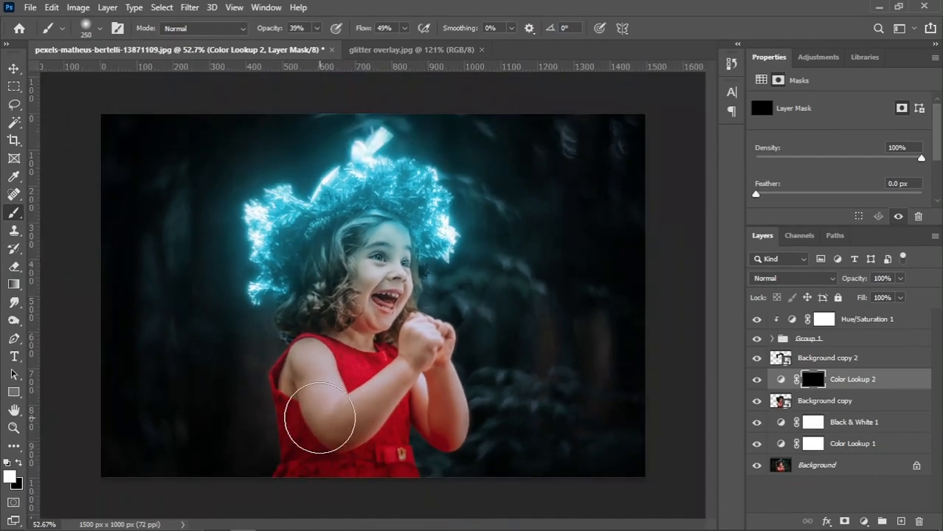
pyautogui.scroll(-1, 326, 421)
pyautogui.scroll(1, 326, 383)
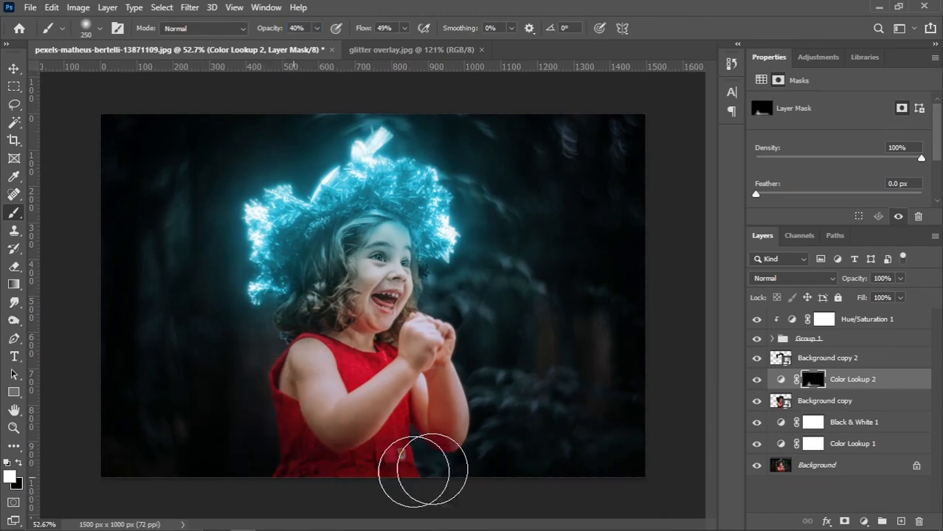
pyautogui.press('[')
pyautogui.press('[')
pyautogui.scroll(3, 415, 437)
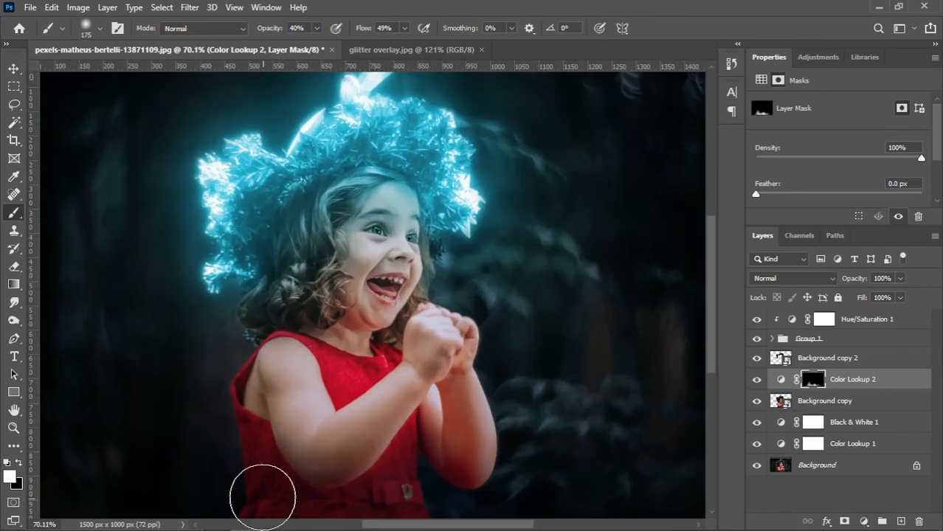
# Paint white on the Color Lookup 2 mask with a 500-pixel brush to darken the girl's arms, torso and hair
pyautogui.press(']')
pyautogui.press(']')
pyautogui.press(']')
pyautogui.press(']')
pyautogui.press(']')
pyautogui.press(']')
pyautogui.press(']')
pyautogui.press(']')
pyautogui.press(']')
pyautogui.scroll(-2, 251, 354)
pyautogui.moveTo(262, 406); pyautogui.dragTo(383, 302)
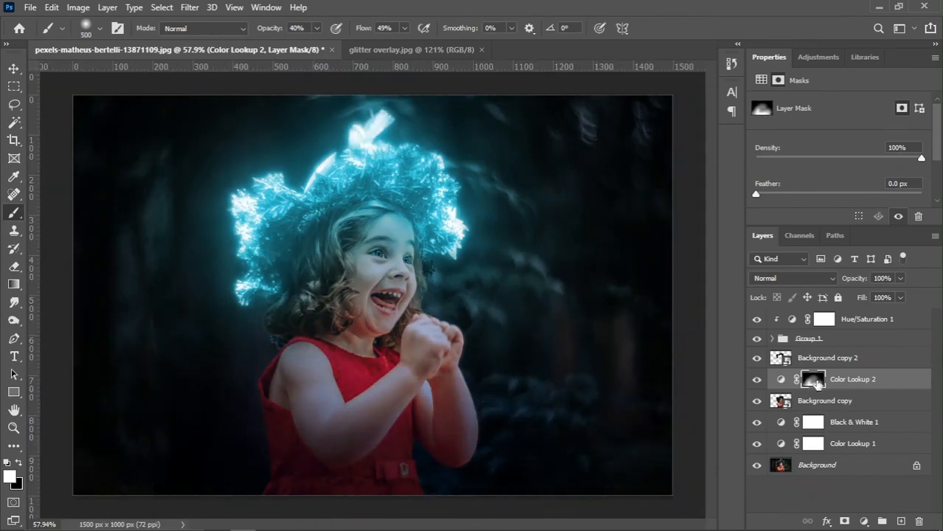
# Paint black on the Color Lookup 2 mask with a smaller brush to lighten the girl's face and hands
pyautogui.press('x')
pyautogui.press('[')
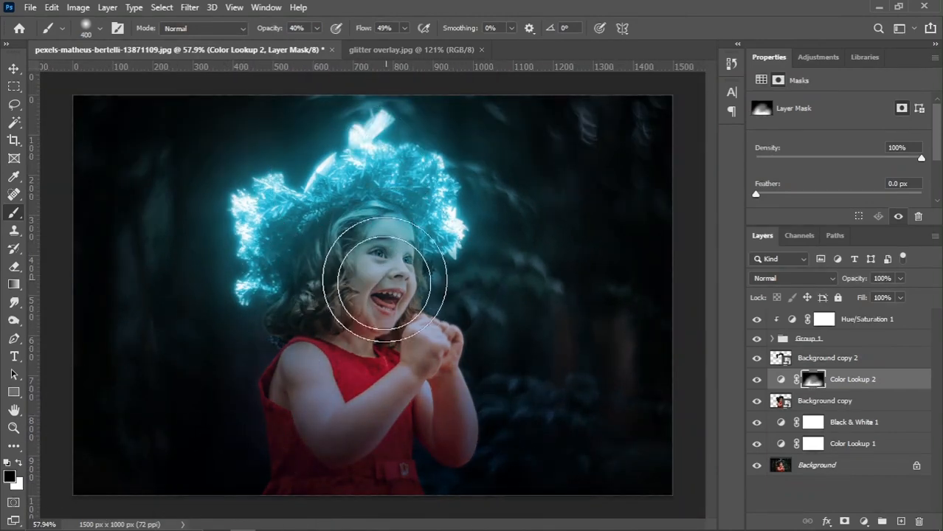
pyautogui.press('[')
pyautogui.scroll(3, 384, 280)
pyautogui.press('[')
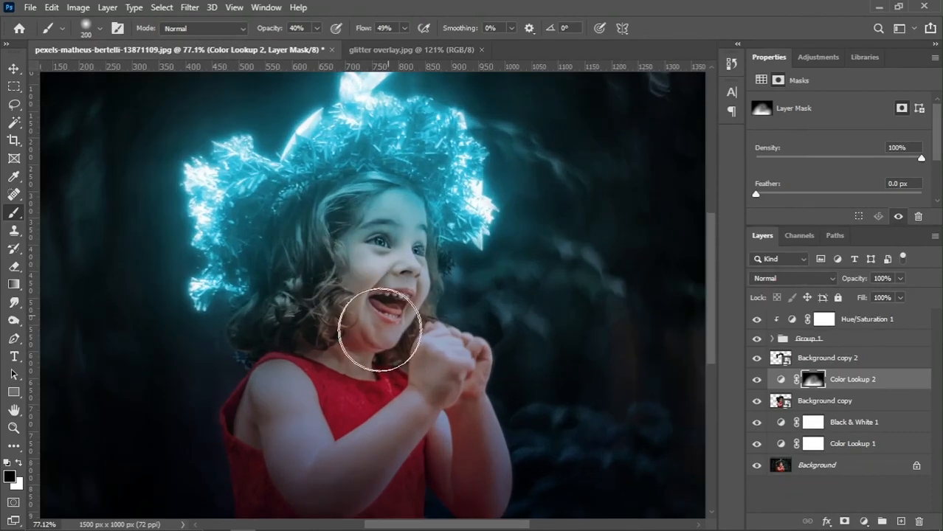
pyautogui.press('[')
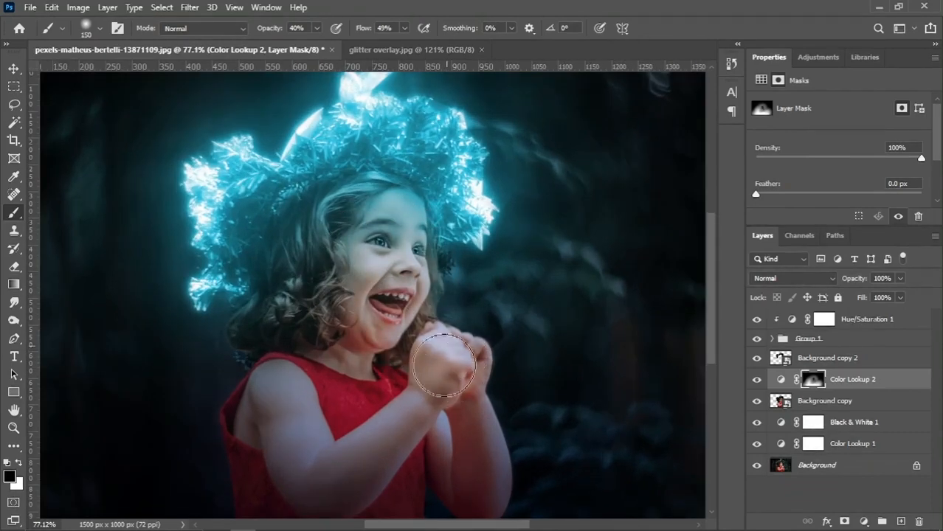
pyautogui.scroll(-2, 376, 299)
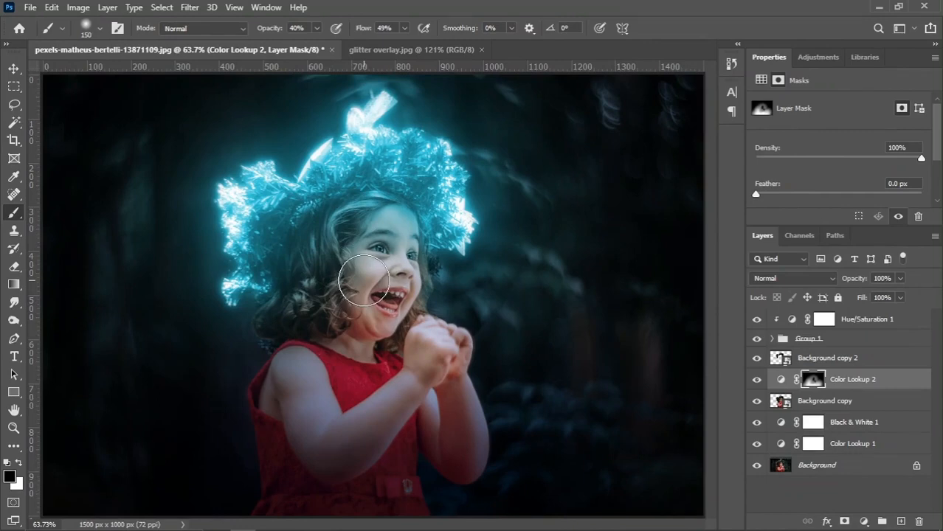
pyautogui.hotkey('ctrl', '0')
# Add a Color Balance adjustment with midtone blue +27 above Background copy, clipping it and Color Lookup 2 to that layer
pyautogui.click(840, 408)
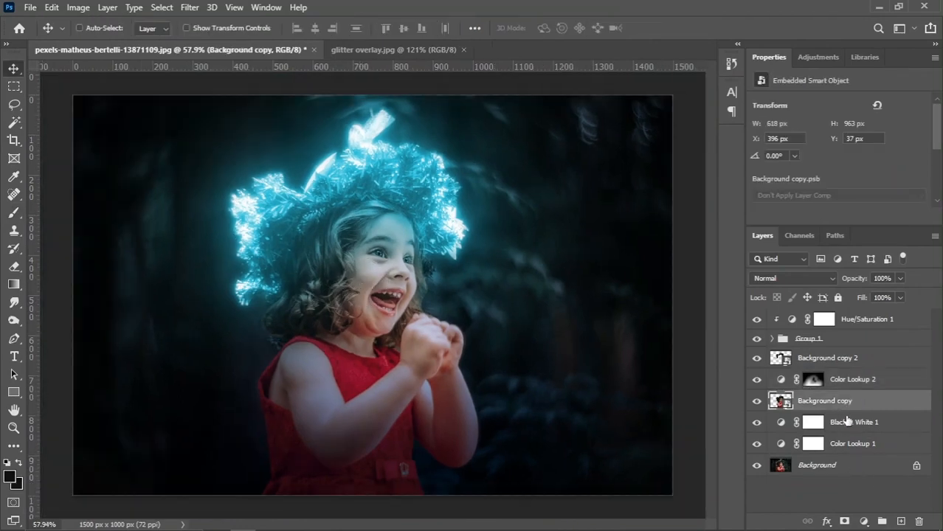
pyautogui.click(863, 521)
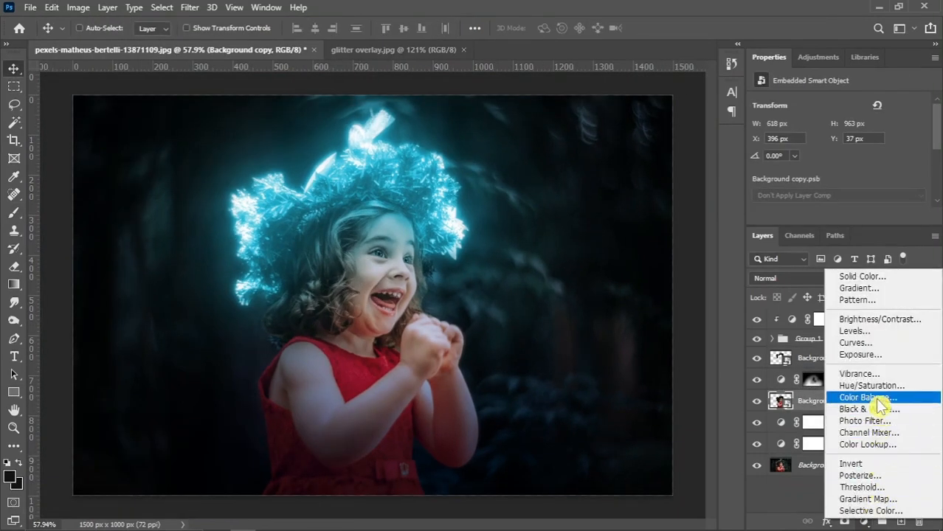
pyautogui.click(855, 337)
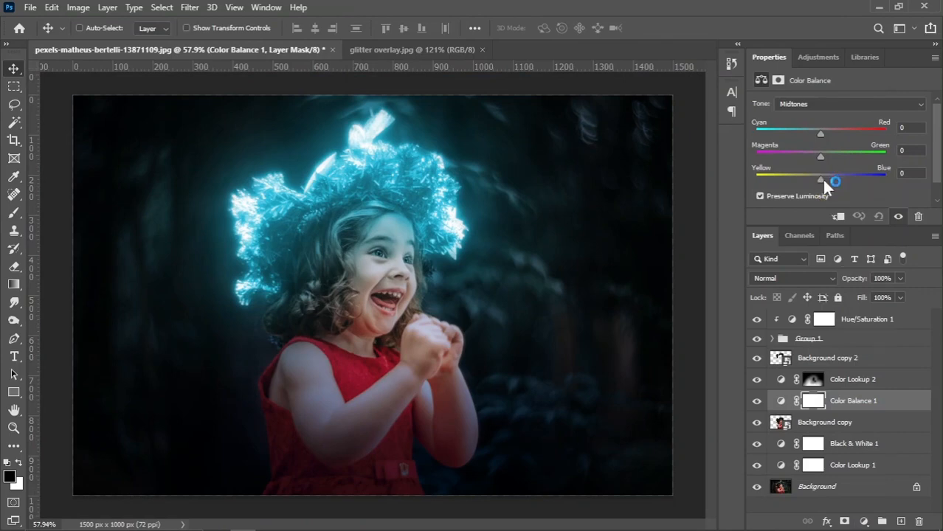
pyautogui.moveTo(823, 179); pyautogui.dragTo(838, 174)
pyautogui.keyDown('alt'); pyautogui.click(782, 410); pyautogui.keyUp('alt')
pyautogui.moveTo(784, 387); pyautogui.dragTo(783, 413)
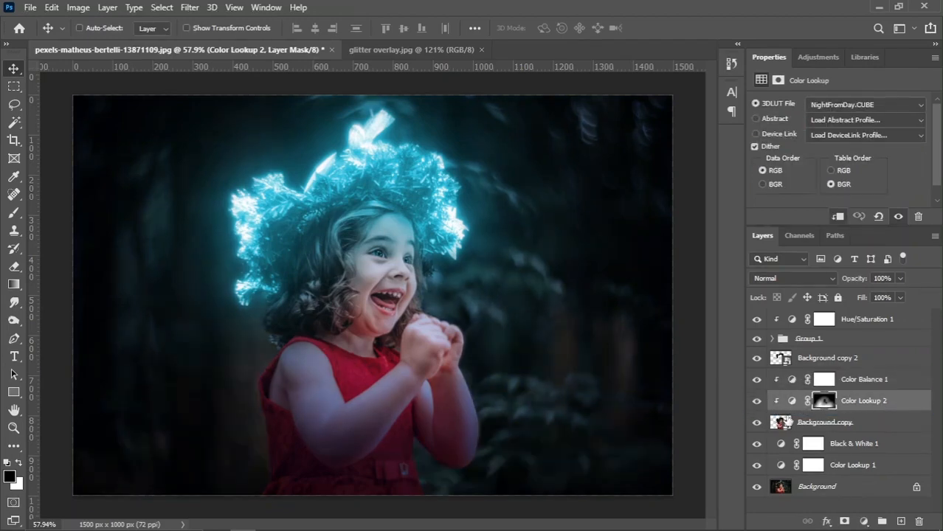
pyautogui.hotkey('ctrl', 'z')
# Set the Color Balance 1 midtones to -20 on Cyan/Red and +32 on Yellow/Blue
pyautogui.click(819, 401)
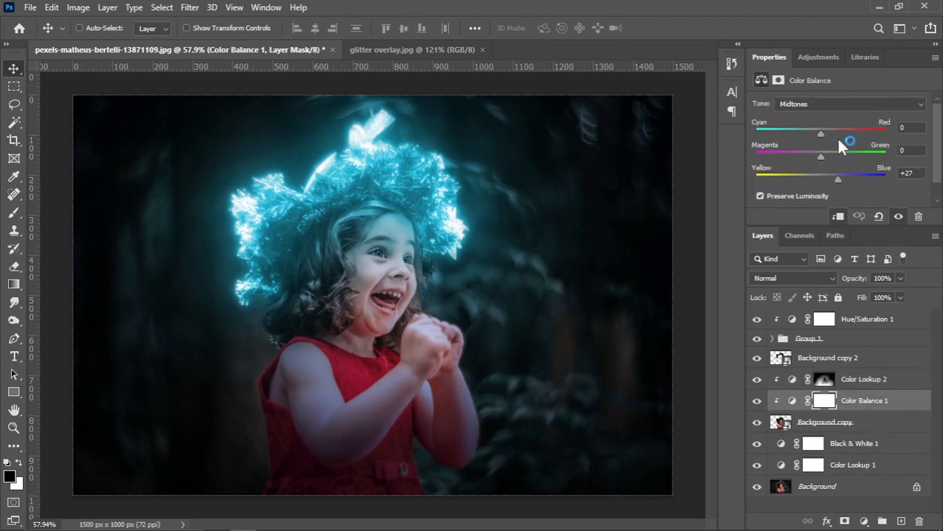
pyautogui.moveTo(817, 133); pyautogui.dragTo(807, 136)
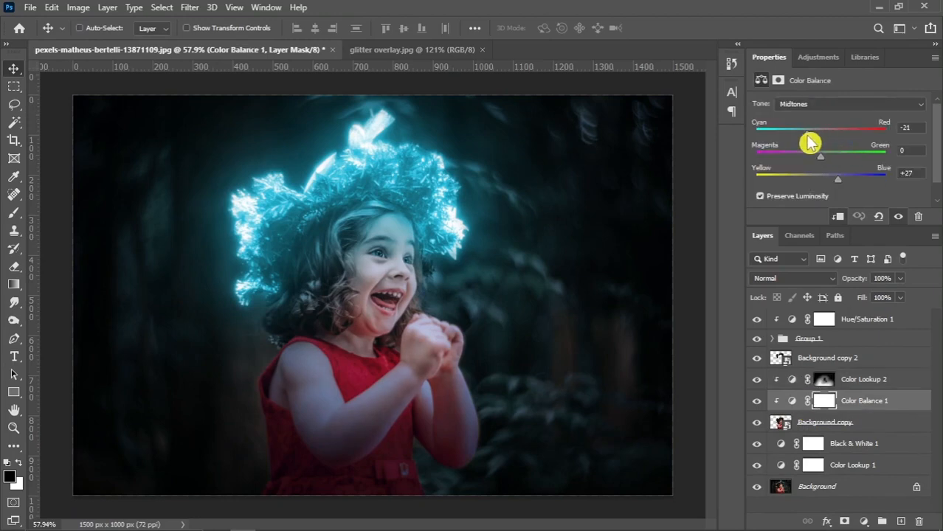
pyautogui.moveTo(835, 179); pyautogui.dragTo(839, 177)
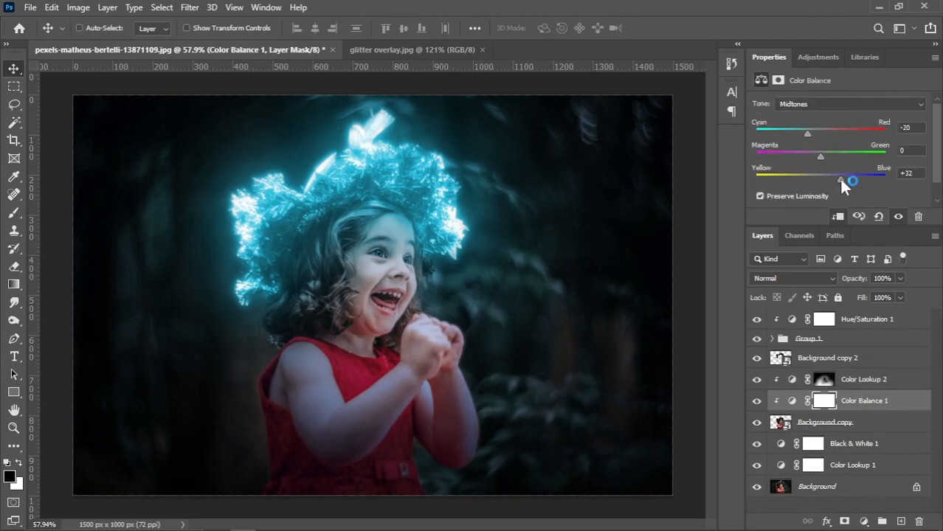
# Set the Color Balance 1 shadows to -11 on Cyan/Red and +11 on Yellow/Blue
pyautogui.click(782, 104)
pyautogui.click(807, 117)
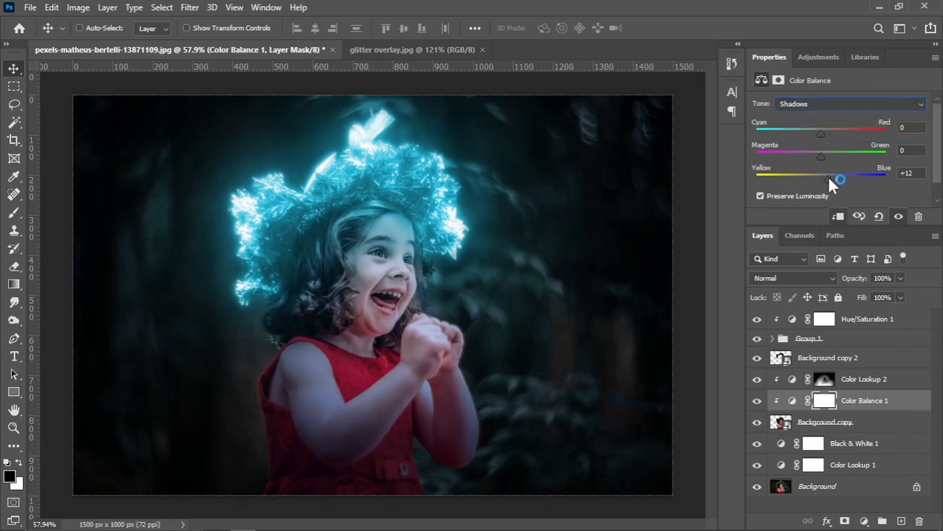
pyautogui.moveTo(828, 177); pyautogui.dragTo(827, 177)
pyautogui.click(818, 135)
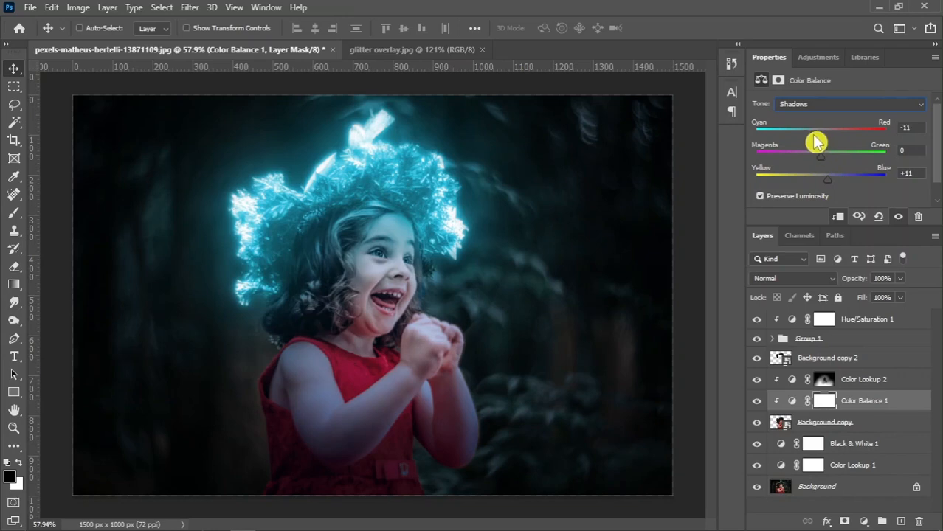
# Set the Color Balance 1 highlights to -13 on Cyan/Red and +17 on Yellow/Blue
pyautogui.click(806, 106)
pyautogui.click(798, 130)
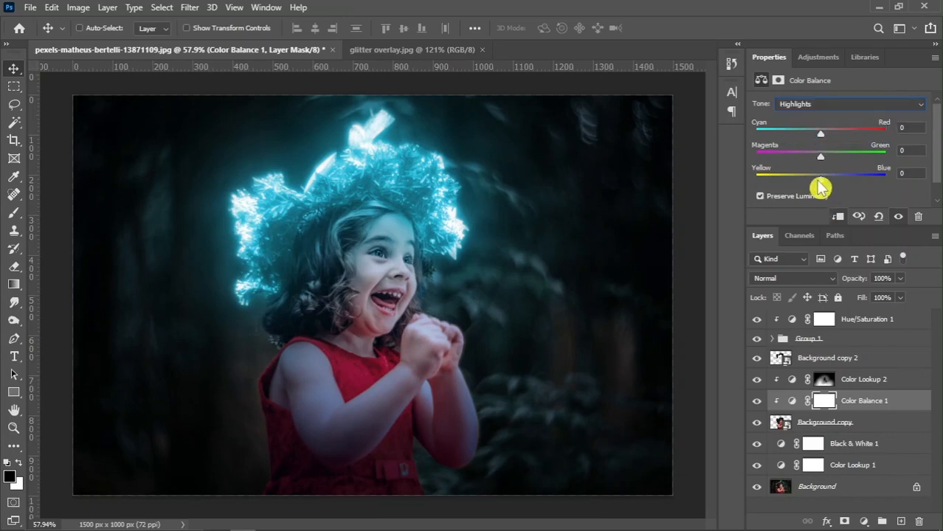
pyautogui.moveTo(820, 179); pyautogui.dragTo(835, 180)
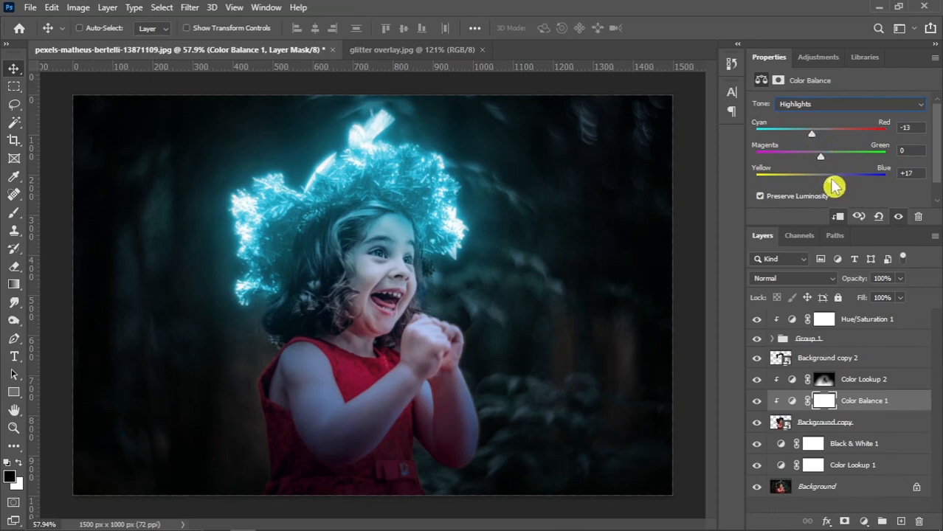
pyautogui.click(800, 103)
# Set the Black & White 1 layer's opacity to 30% and compare the image with and without the adjustment
pyautogui.click(863, 382)
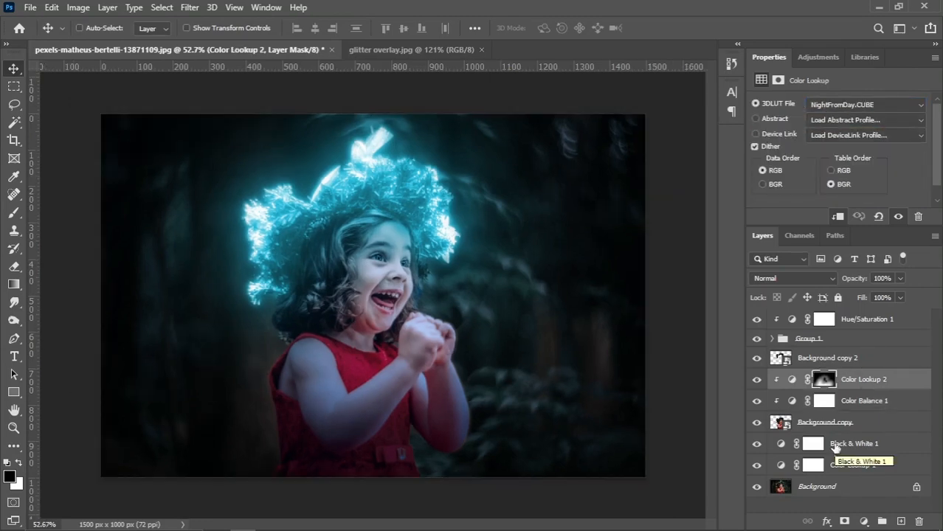
pyautogui.click(839, 444)
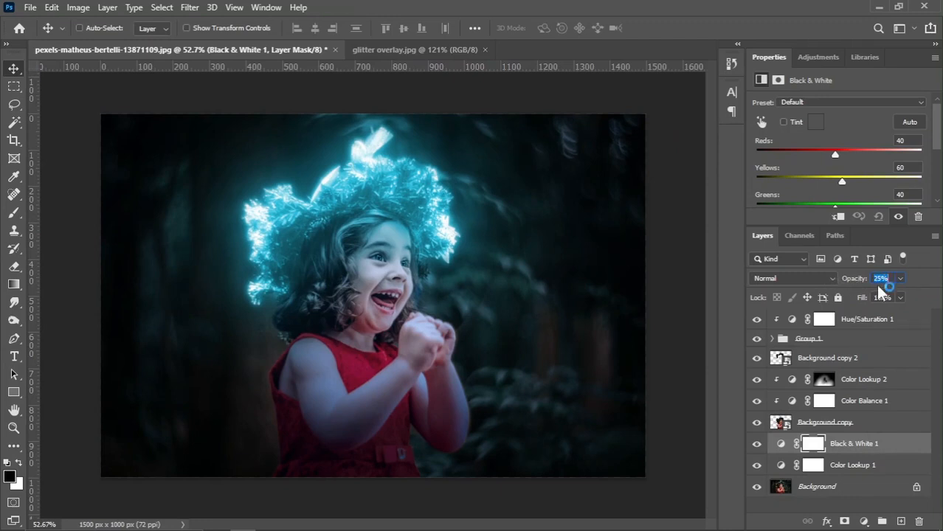
pyautogui.click(756, 446)
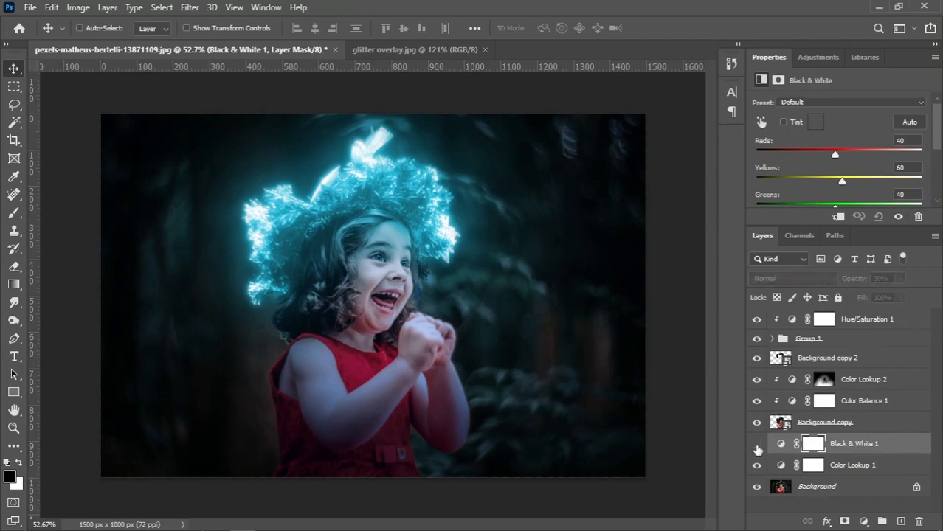
pyautogui.click(757, 445)
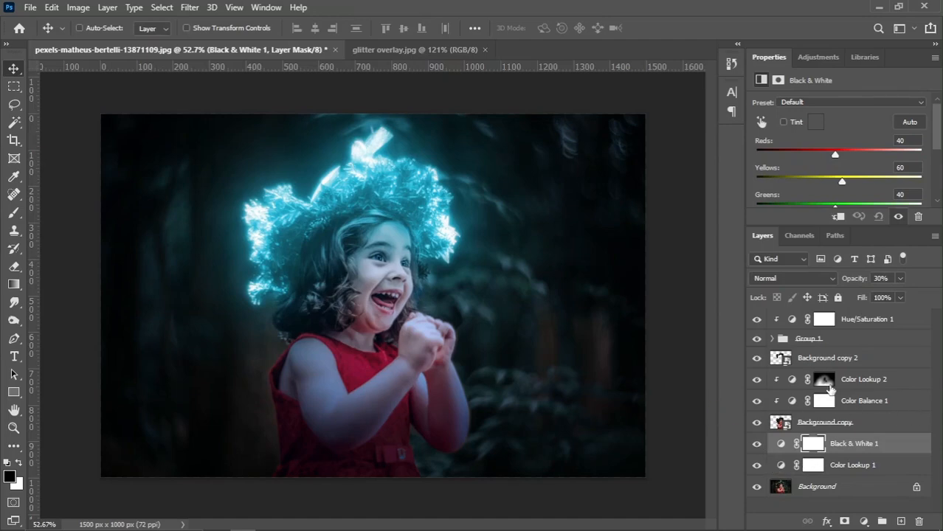
pyautogui.scroll(4, 833, 386)
pyautogui.scroll(-4, 833, 385)
pyautogui.scroll(1, 828, 386)
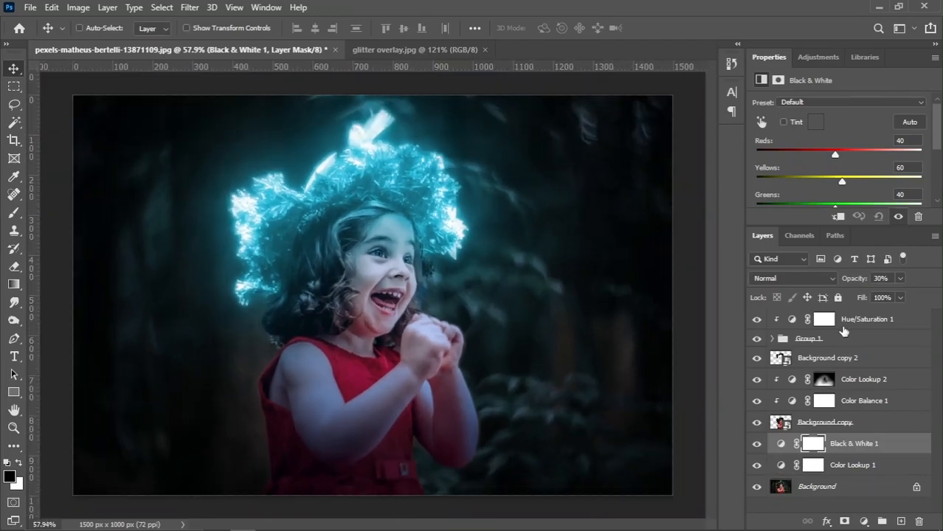
# Add a Color Lookup adjustment using Crisp_Warm.look above the Hue/Saturation 1 layer and invert its mask to black
pyautogui.click(844, 323)
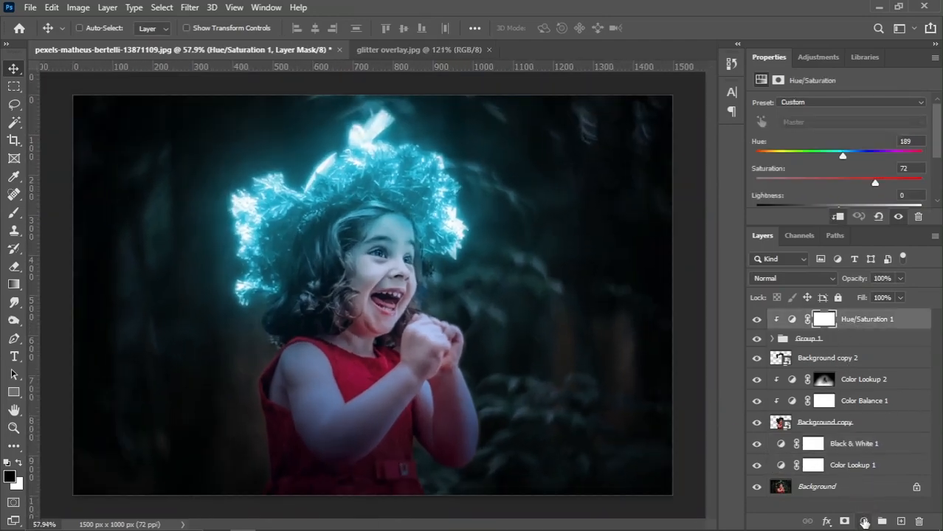
pyautogui.click(864, 521)
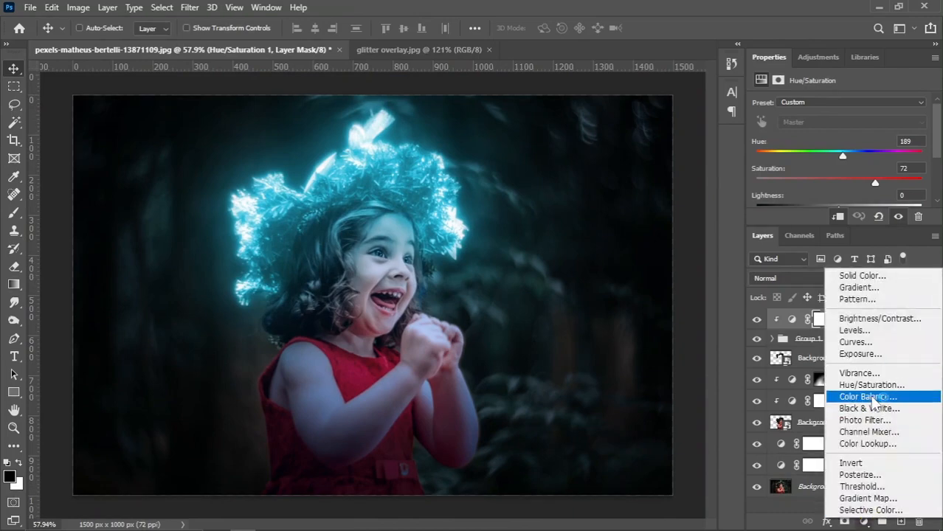
pyautogui.click(868, 443)
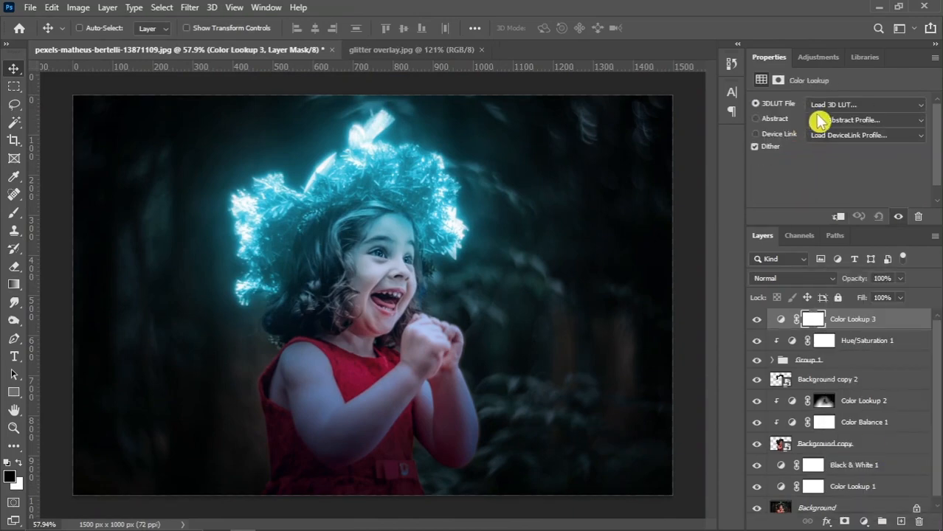
pyautogui.click(831, 105)
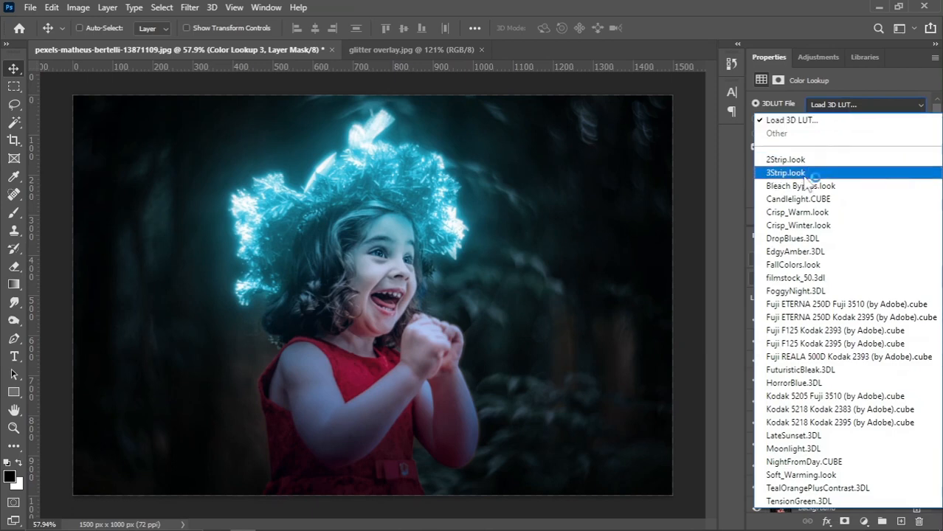
pyautogui.click(804, 212)
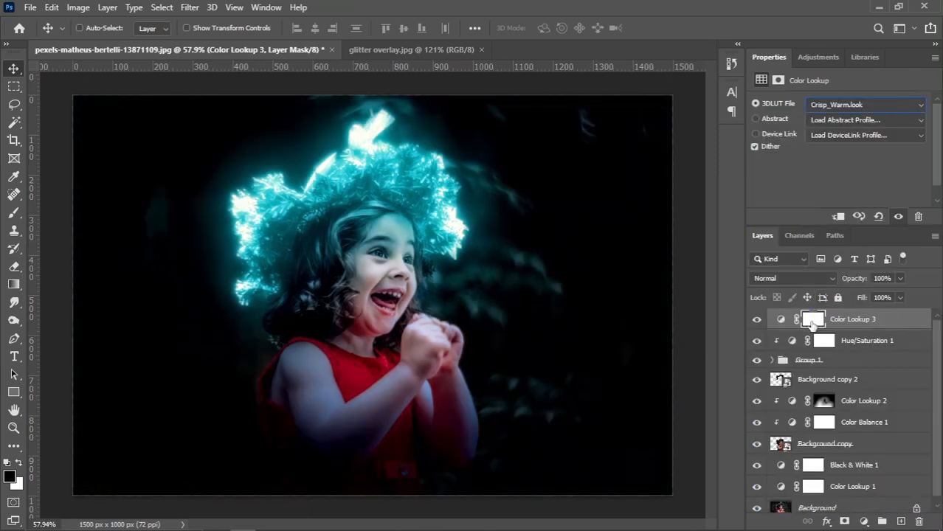
pyautogui.click(811, 323)
pyautogui.hotkey('ctrl', 'i')
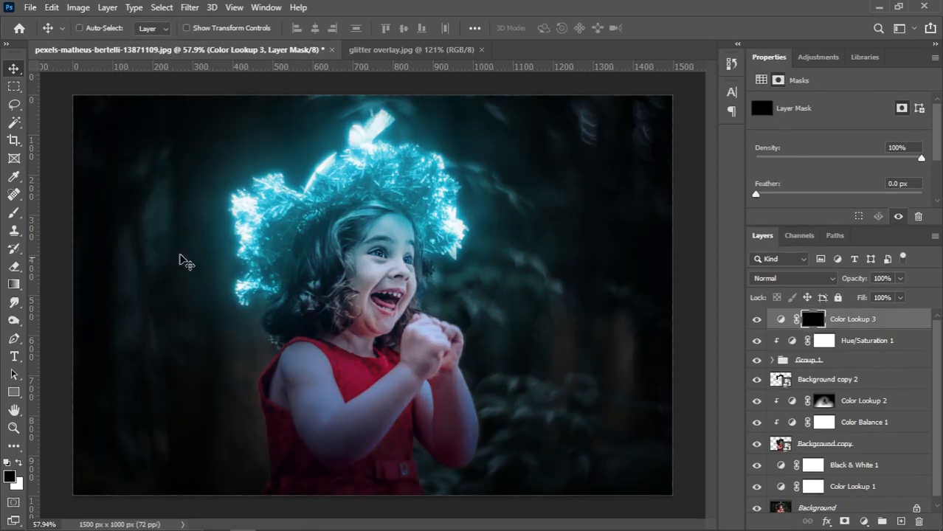
# Paint white over the girl's face on the Color Lookup 3 mask with a 250 px brush at 21% opacity and 31% flow
pyautogui.press('b')
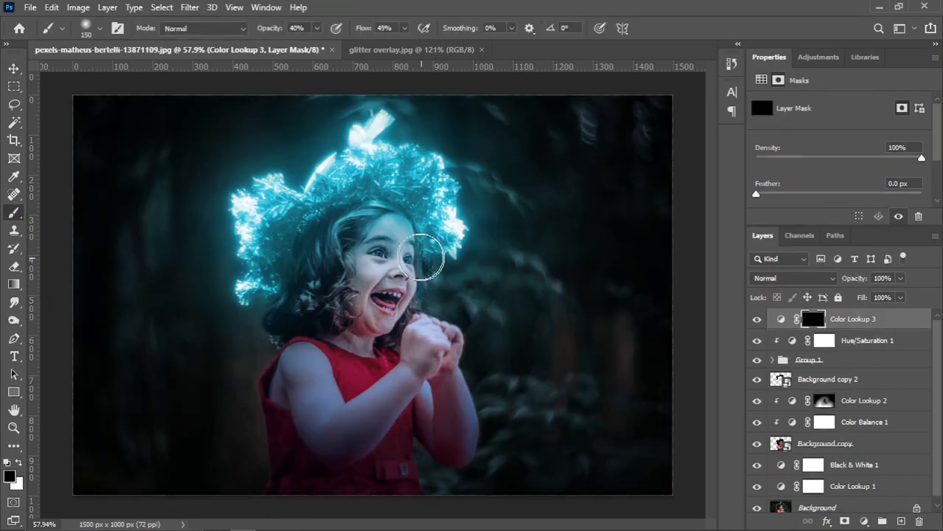
pyautogui.press(']')
pyautogui.press(']')
pyautogui.moveTo(271, 32); pyautogui.dragTo(264, 31)
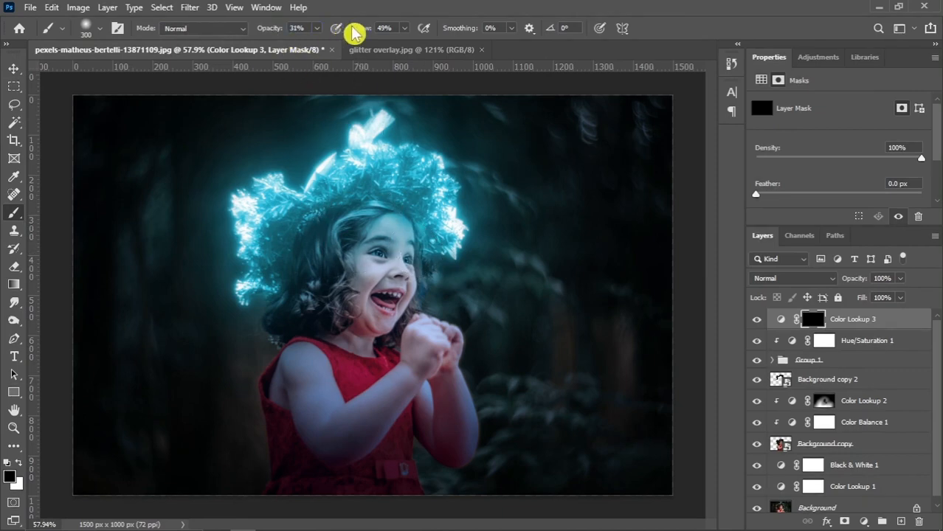
pyautogui.moveTo(362, 31); pyautogui.dragTo(356, 31)
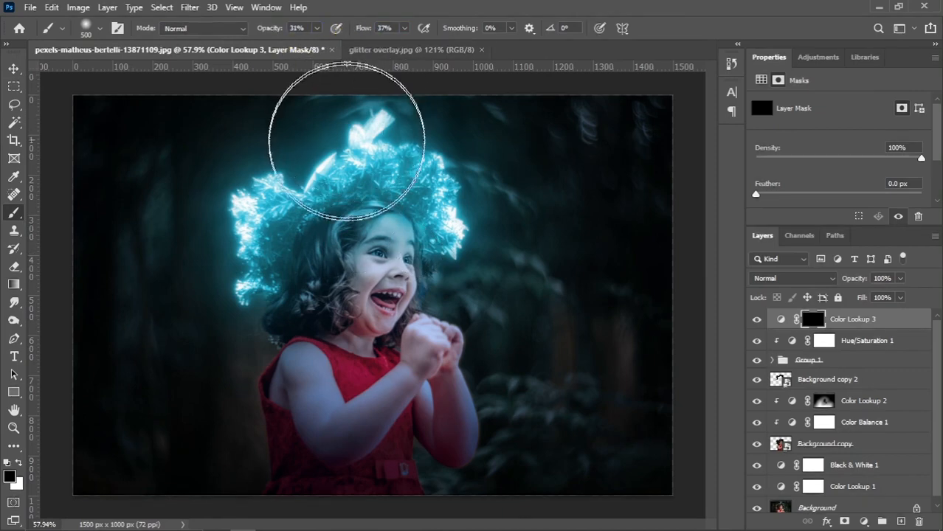
pyautogui.scroll(-2, 379, 302)
pyautogui.scroll(3, 382, 309)
pyautogui.press('[')
pyautogui.press('[')
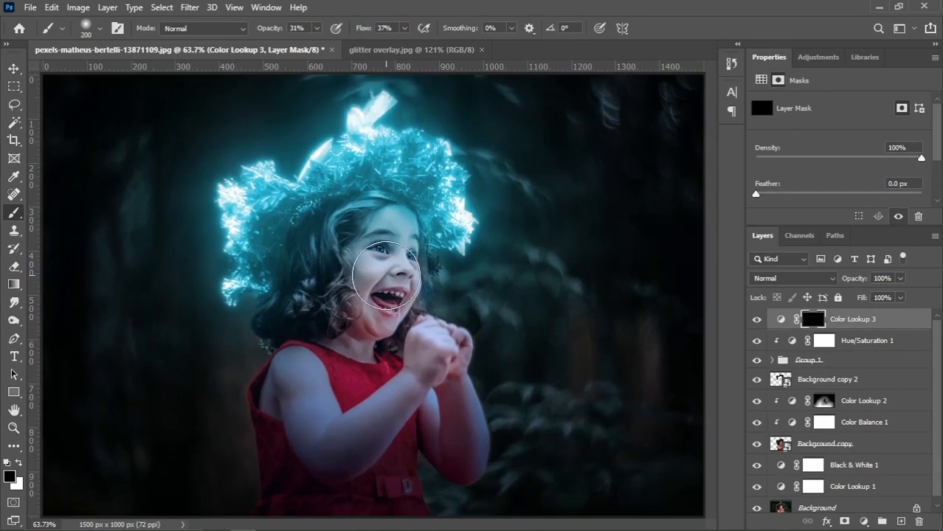
pyautogui.moveTo(358, 31); pyautogui.dragTo(353, 31)
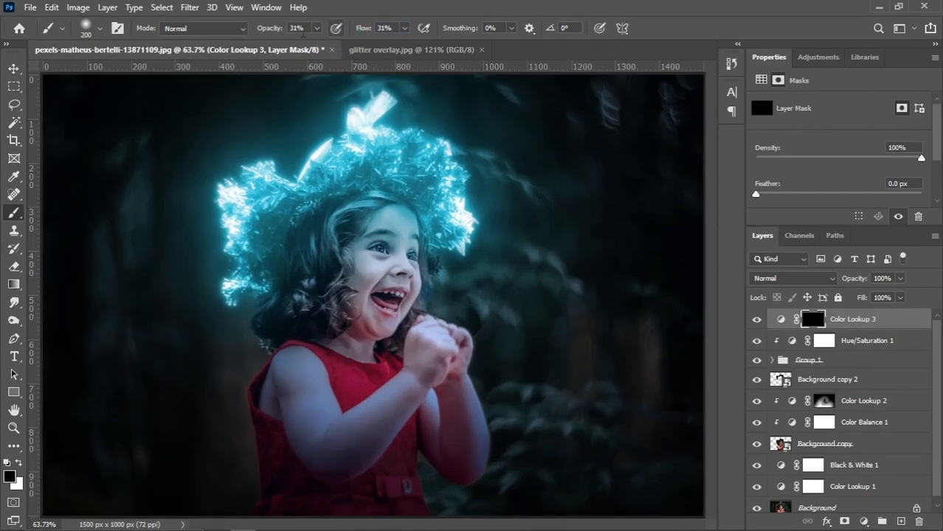
pyautogui.moveTo(265, 33); pyautogui.dragTo(263, 33)
pyautogui.press(']')
pyautogui.scroll(1, 384, 273)
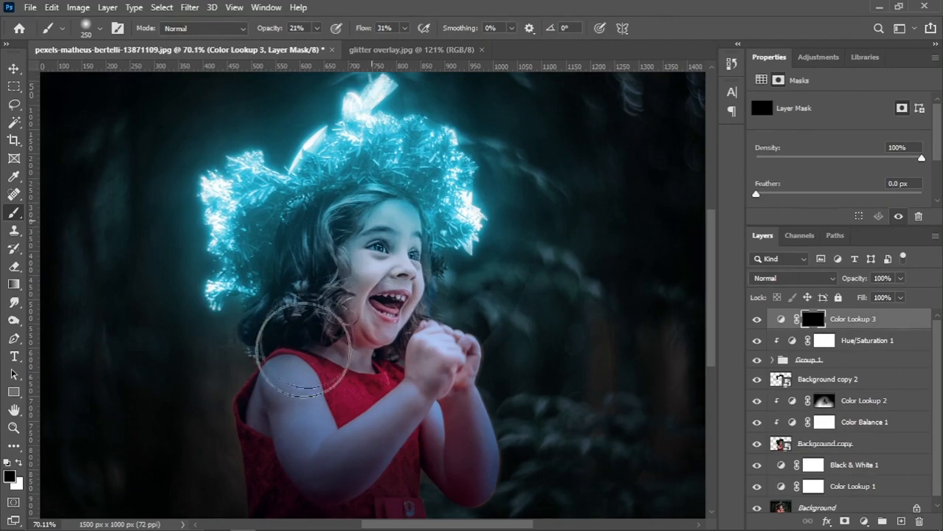
pyautogui.press('x')
pyautogui.moveTo(369, 225)
pyautogui.mouseDown()
pyautogui.moveTo(366, 321)
pyautogui.moveTo(391, 227)
pyautogui.moveTo(368, 334)
pyautogui.moveTo(396, 272)
pyautogui.moveTo(371, 305)
pyautogui.moveTo(329, 275)
pyautogui.moveTo(313, 314)
pyautogui.moveTo(374, 211)
pyautogui.moveTo(301, 310)
pyautogui.moveTo(307, 278)
pyautogui.moveTo(385, 250)
pyautogui.moveTo(379, 383)
pyautogui.moveTo(392, 250)
pyautogui.moveTo(358, 336)
pyautogui.moveTo(371, 209)
pyautogui.moveTo(375, 369)
pyautogui.moveTo(388, 246)
pyautogui.moveTo(405, 377)
pyautogui.moveTo(362, 301)
pyautogui.moveTo(290, 485)
pyautogui.moveTo(297, 387)
pyautogui.moveTo(315, 428)
pyautogui.moveTo(336, 242)
pyautogui.mouseUp()
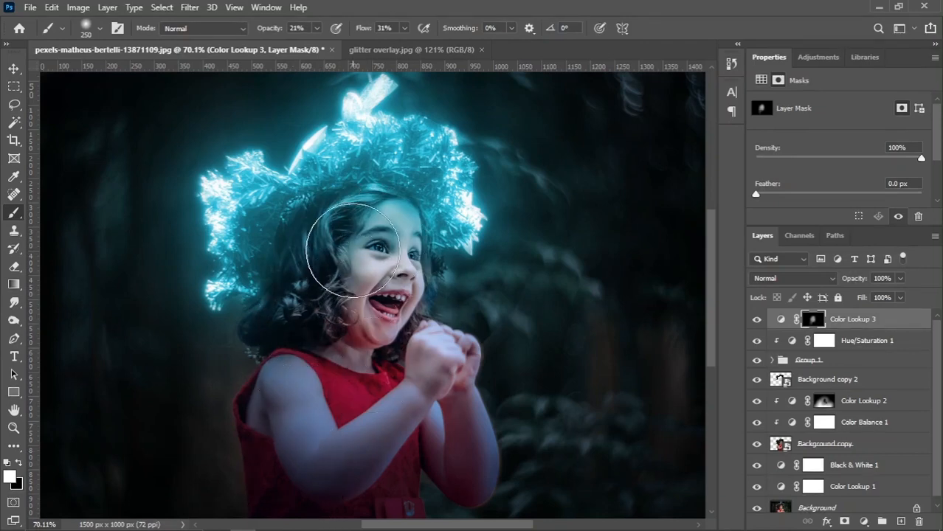
# Extend the Color Lookup 3 mask over the girl's hands, arms and hair with a 200 to 250 px white brush
pyautogui.scroll(-1, 347, 247)
pyautogui.scroll(1, 359, 249)
pyautogui.press(']')
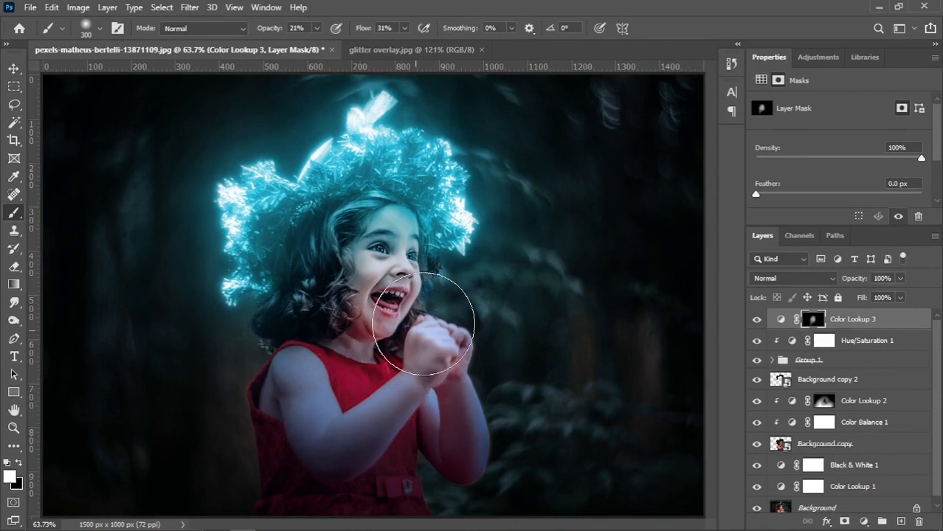
pyautogui.press('[')
pyautogui.press('[')
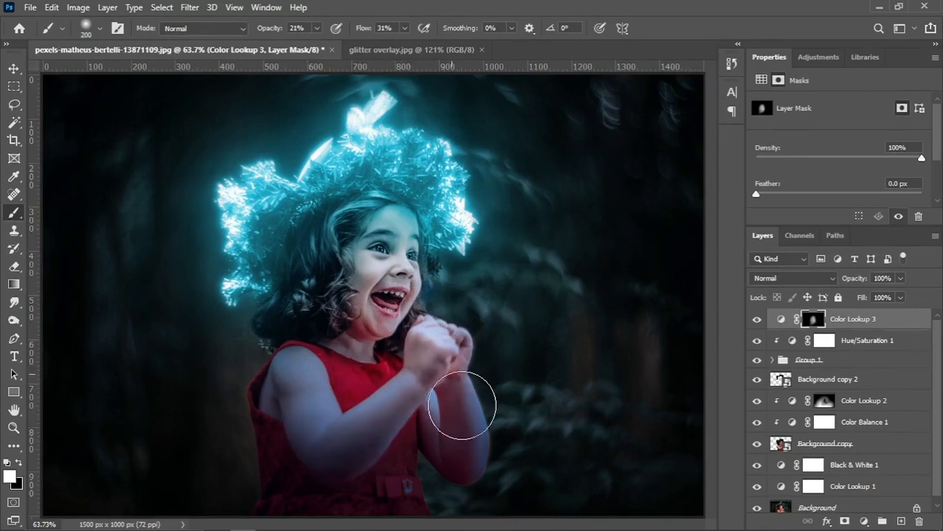
pyautogui.press(']')
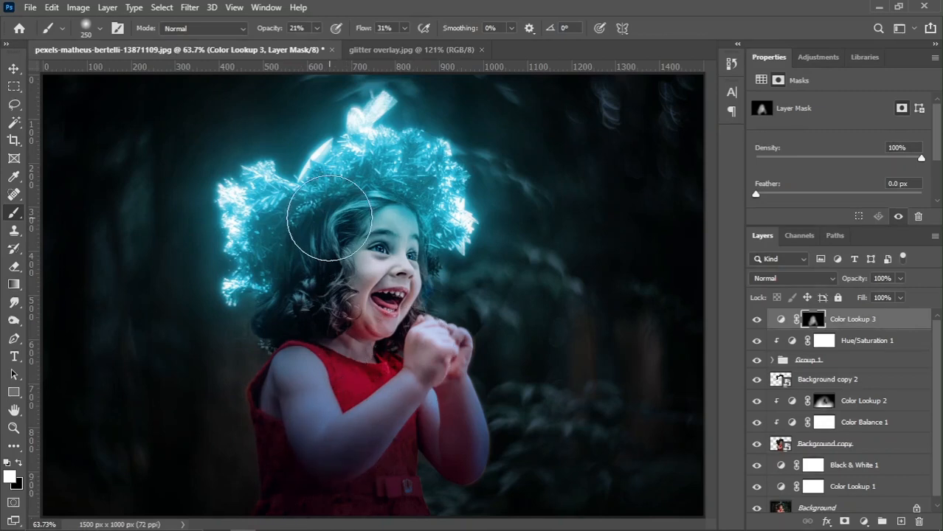
# Paint the outer forest areas white on the Color Lookup 3 mask with a 600 px brush, then reduce the brush to 250 px
pyautogui.hotkey('ctrl', '-')
pyautogui.press(']')
pyautogui.press(']')
pyautogui.press(']')
pyautogui.press(']')
pyautogui.press(']')
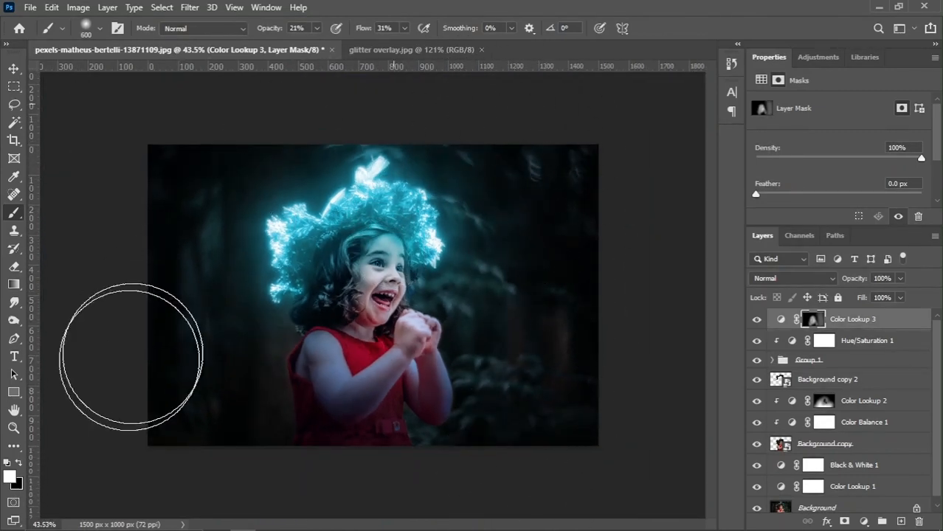
pyautogui.moveTo(130, 348); pyautogui.dragTo(184, 468)
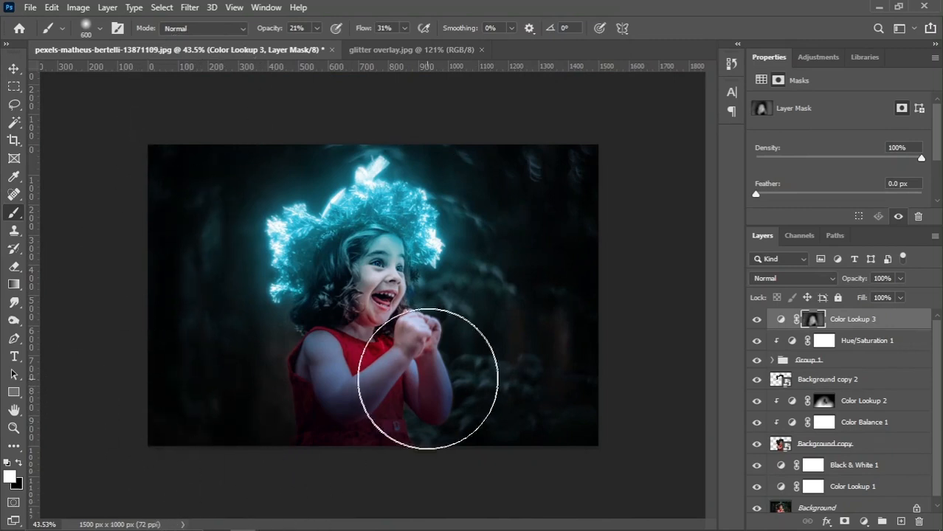
pyautogui.hotkey('ctrl', '+')
pyautogui.hotkey('ctrl', '+')
pyautogui.press('[')
pyautogui.press('[')
pyautogui.press('[')
pyautogui.press('[')
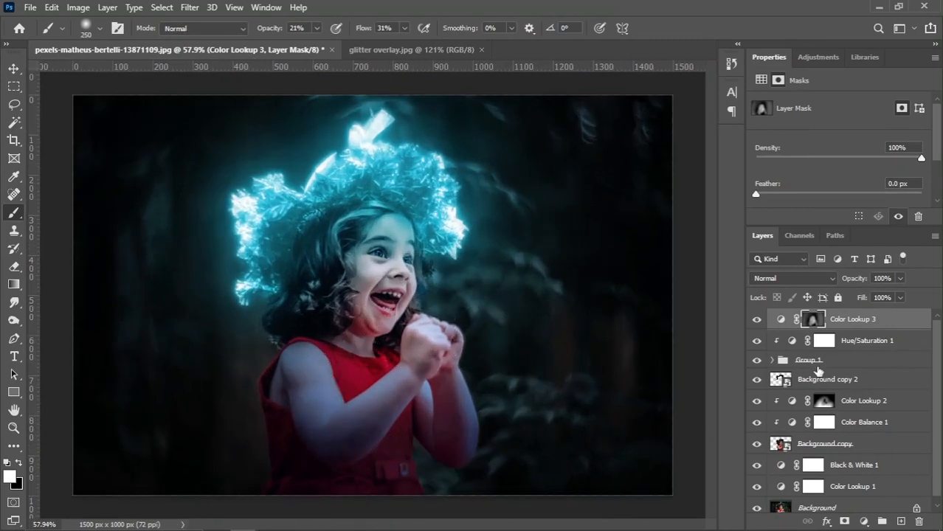
# Duplicate Hue/Saturation 1, move the copy directly above Color Lookup 2 so it clips to the girl, and invert its mask to black
pyautogui.click(855, 347)
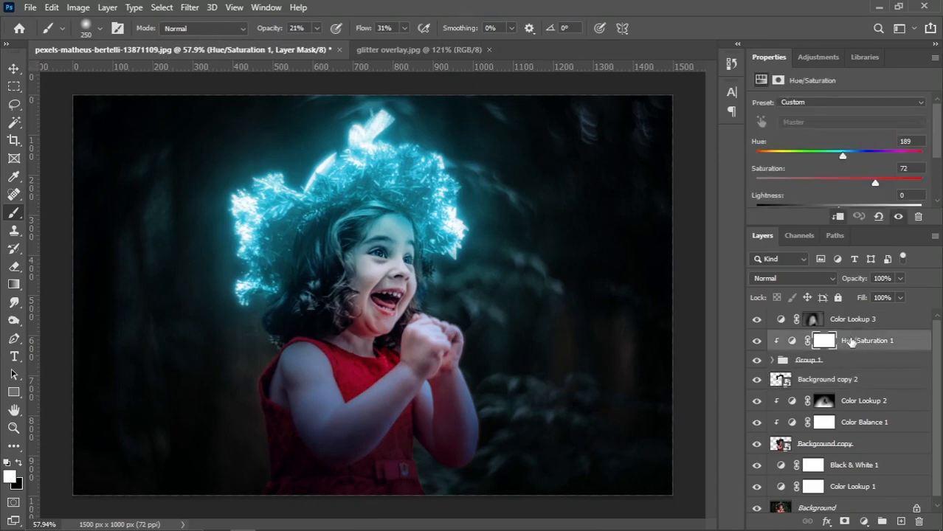
pyautogui.moveTo(850, 343); pyautogui.dragTo(900, 521)
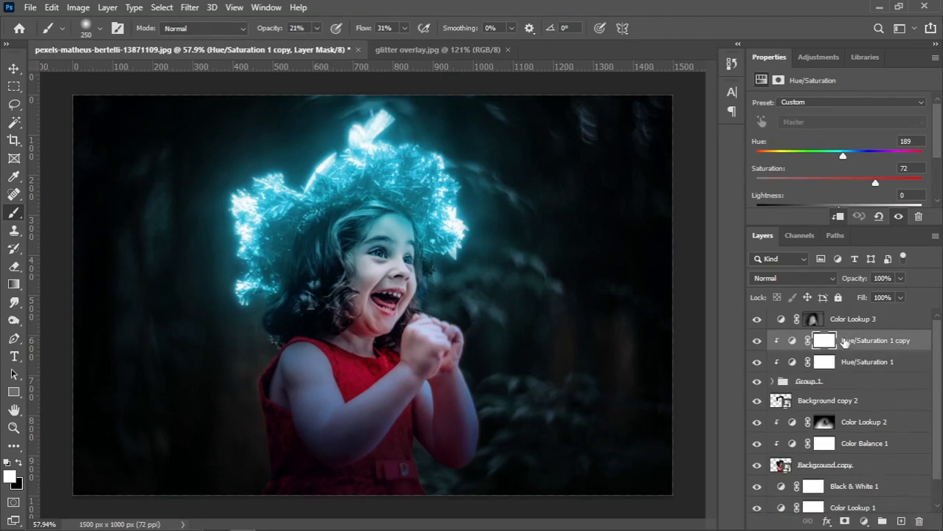
pyautogui.moveTo(843, 341); pyautogui.dragTo(853, 402)
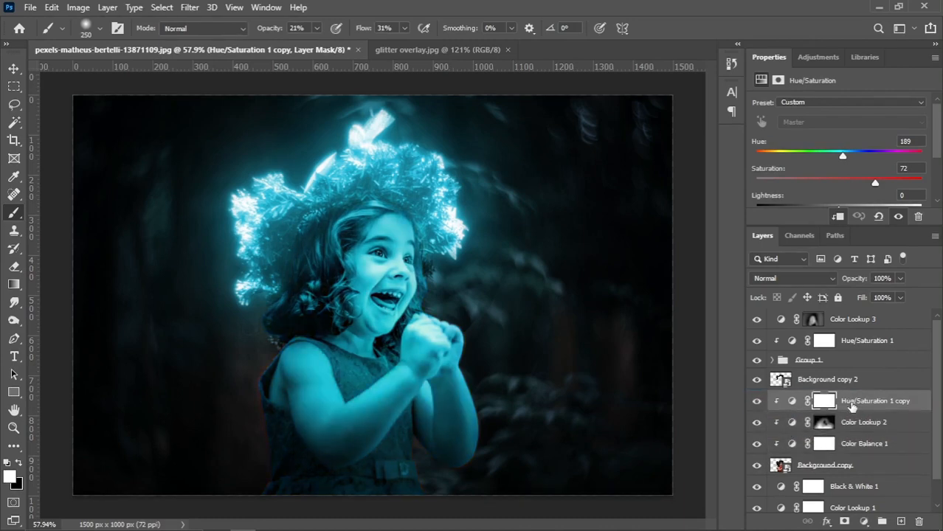
pyautogui.click(823, 402)
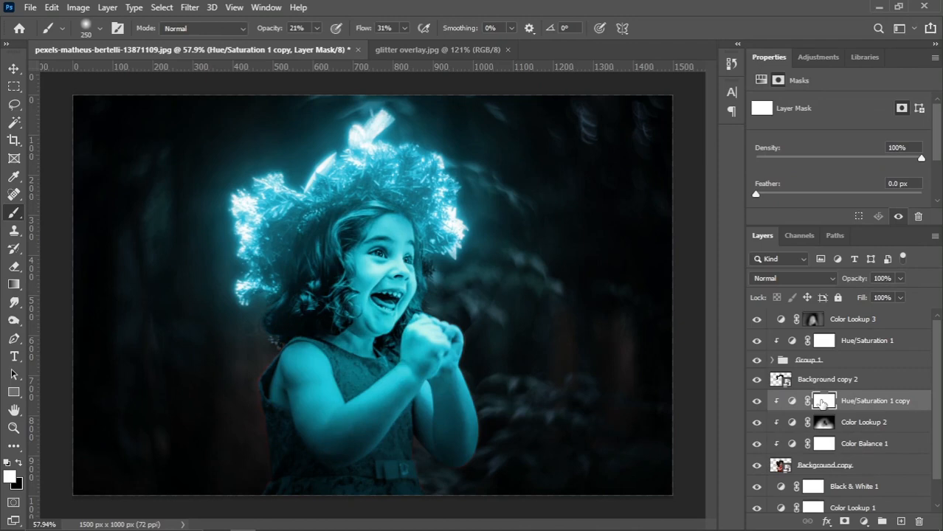
pyautogui.hotkey('ctrl', 'i')
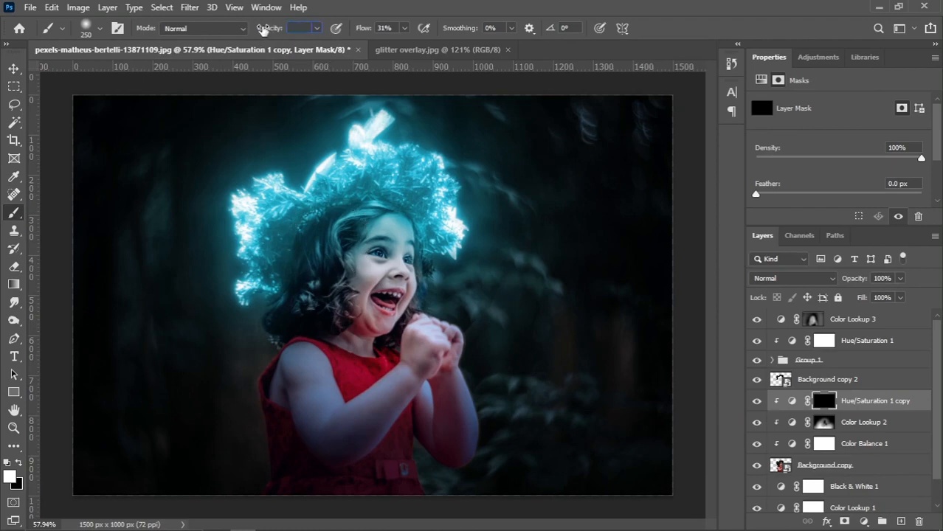
# Paint white over the forehead on the Hue/Saturation 1 copy mask with a small brush at 10% opacity and 16% flow
pyautogui.write('10')
pyautogui.press('Return')
pyautogui.press('Return')
pyautogui.press('[')
pyautogui.press('[')
pyautogui.press('[')
pyautogui.scroll(3, 354, 352)
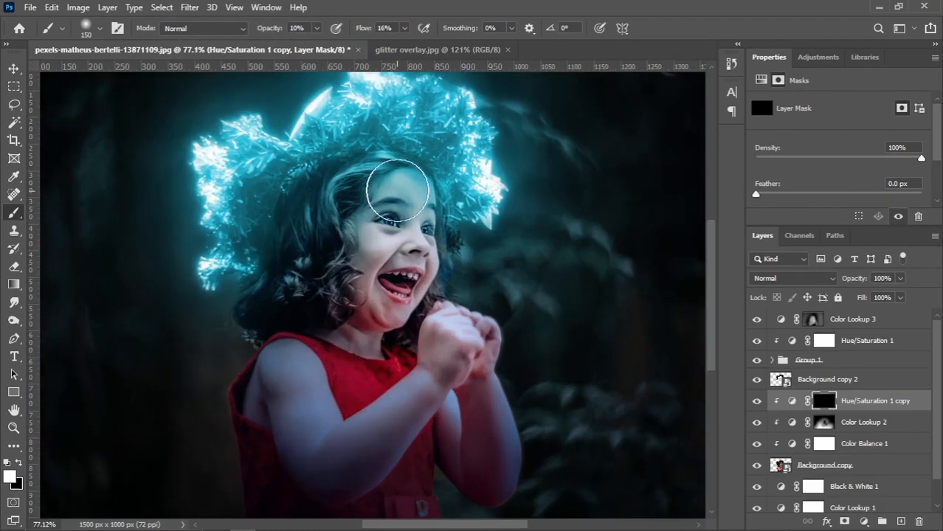
pyautogui.press('[')
pyautogui.moveTo(402, 184); pyautogui.dragTo(418, 182)
# Brush the blue tint onto the girl's hands and forearms on the Hue/Saturation 1 copy mask with a 175 px brush
pyautogui.press(']')
pyautogui.press(']')
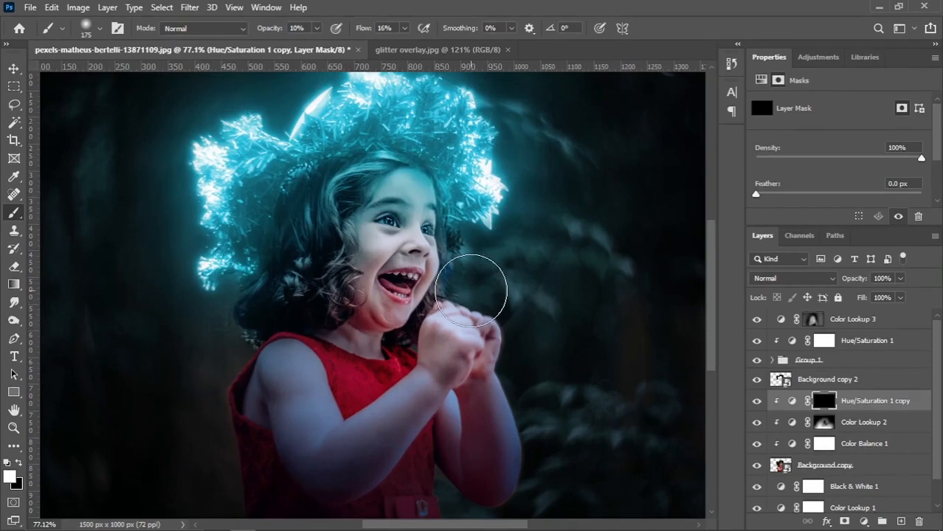
pyautogui.moveTo(471, 291)
pyautogui.mouseDown()
pyautogui.moveTo(435, 347)
pyautogui.moveTo(480, 280)
pyautogui.moveTo(467, 284)
pyautogui.moveTo(413, 395)
pyautogui.mouseUp()
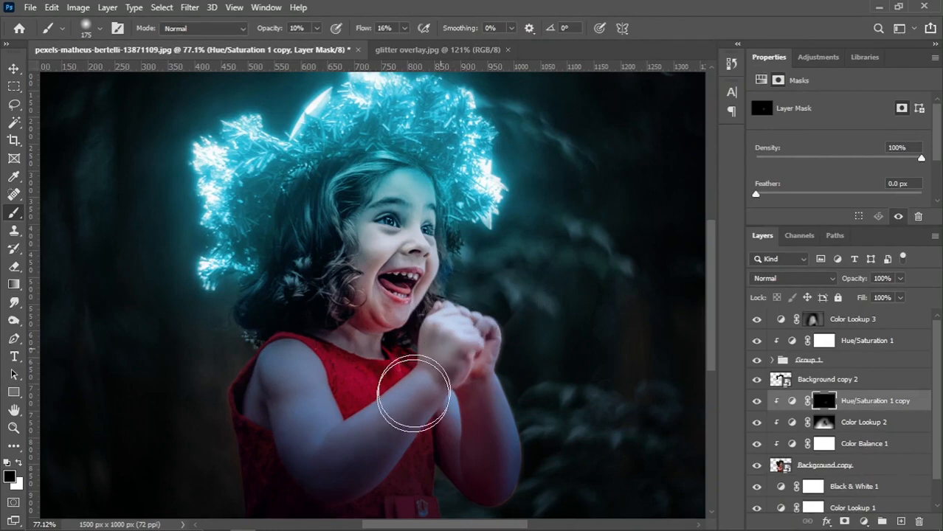
pyautogui.press('x')
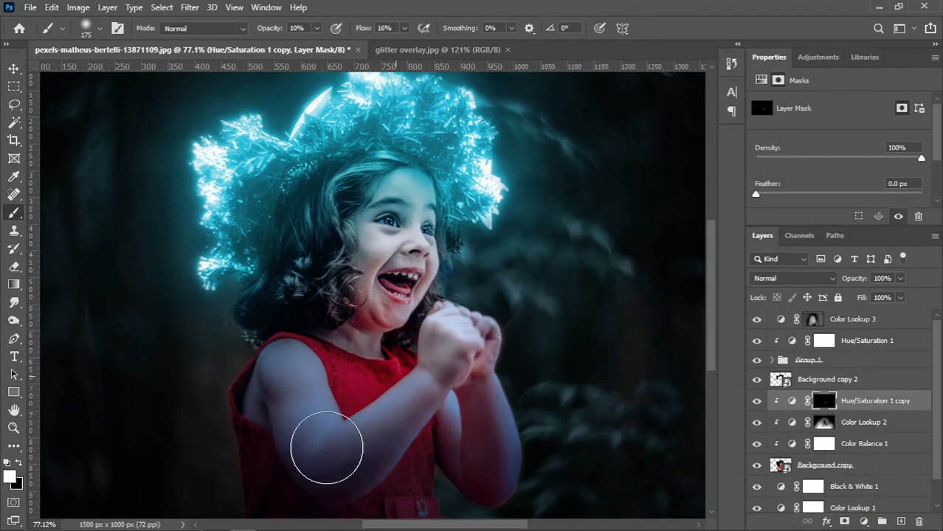
pyautogui.moveTo(327, 447)
pyautogui.mouseDown()
pyautogui.moveTo(303, 337)
pyautogui.moveTo(312, 392)
pyautogui.moveTo(352, 254)
pyautogui.mouseUp()
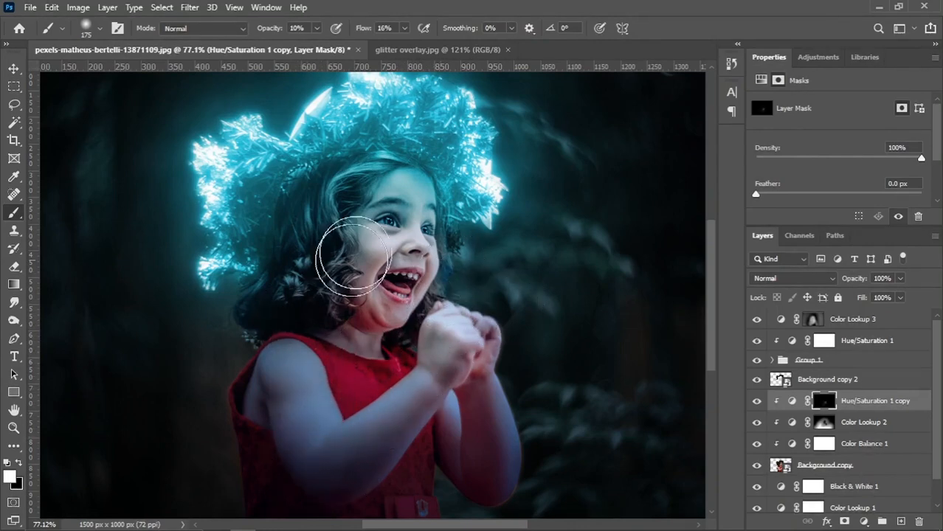
# Brush the blue tint across the girl's face on the Hue/Saturation 1 copy mask with a 250 px white brush
pyautogui.press(']')
pyautogui.press(']')
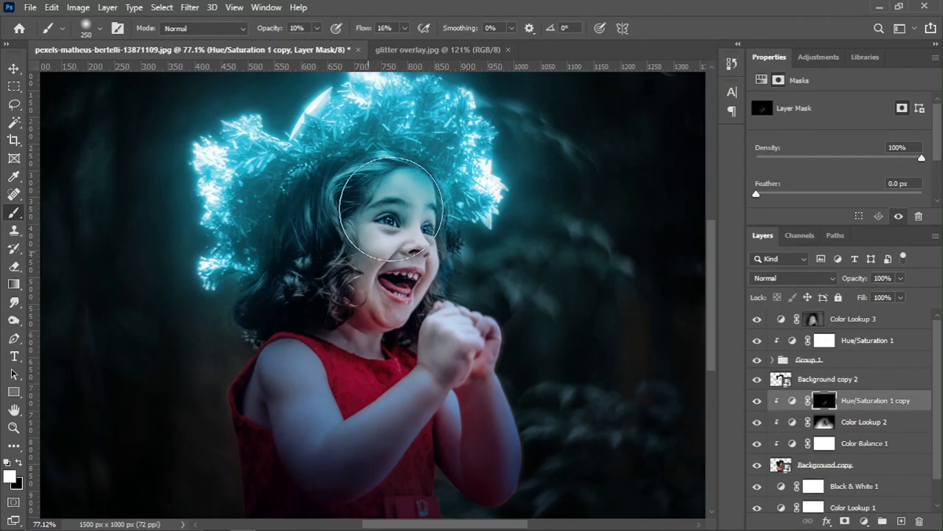
pyautogui.moveTo(391, 209)
pyautogui.mouseDown()
pyautogui.moveTo(439, 331)
pyautogui.moveTo(438, 265)
pyautogui.mouseUp()
pyautogui.scroll(-3, 495, 341)
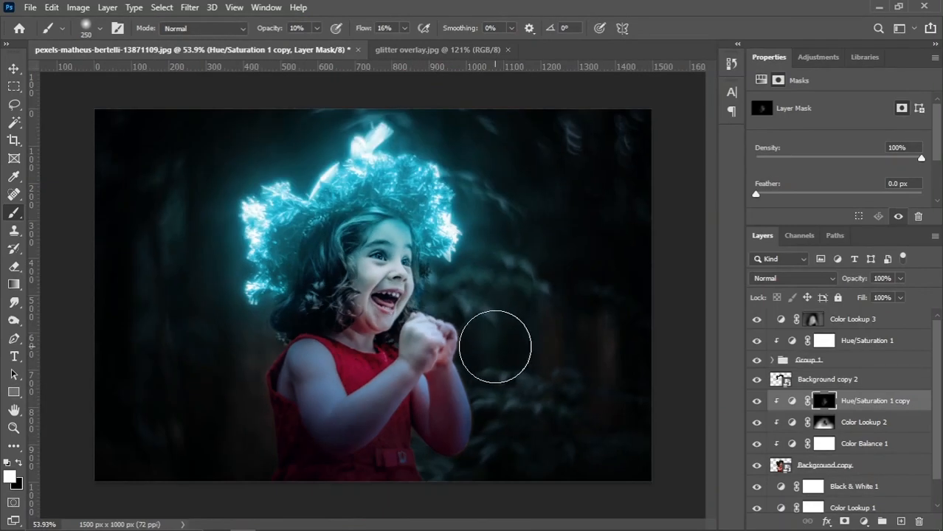
# Paint more blue tint on the girl's hands and forearm with a 60 to 80 px white brush at 23% opacity and 26% flow
pyautogui.press('[')
pyautogui.press('[')
pyautogui.press('[')
pyautogui.press('[')
pyautogui.press('[')
pyautogui.scroll(3, 453, 354)
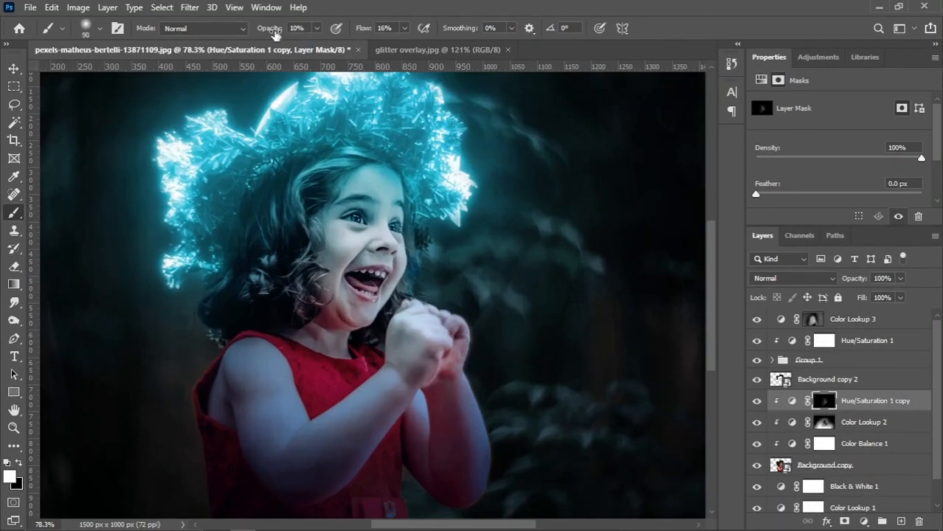
pyautogui.moveTo(363, 32); pyautogui.dragTo(371, 32)
pyautogui.scroll(1, 395, 301)
pyautogui.press('[')
pyautogui.press('[')
pyautogui.press('[')
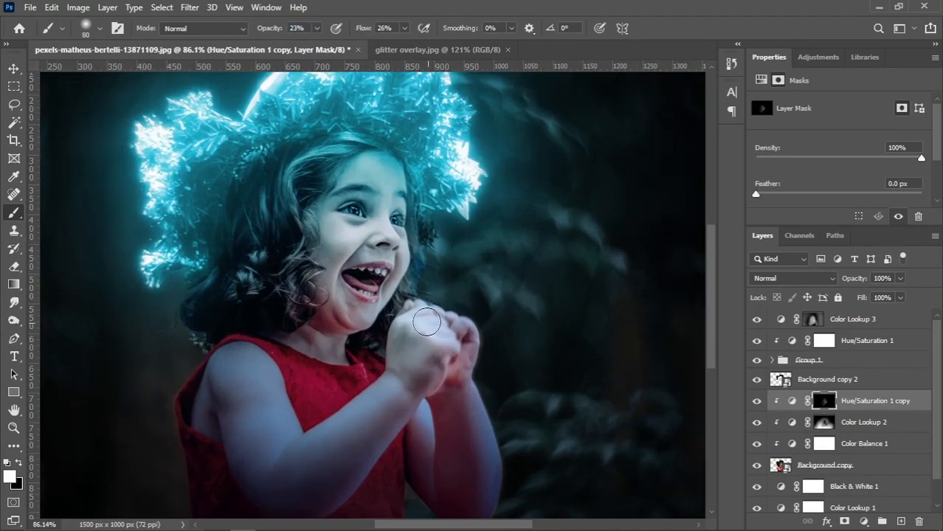
pyautogui.scroll(1, 429, 320)
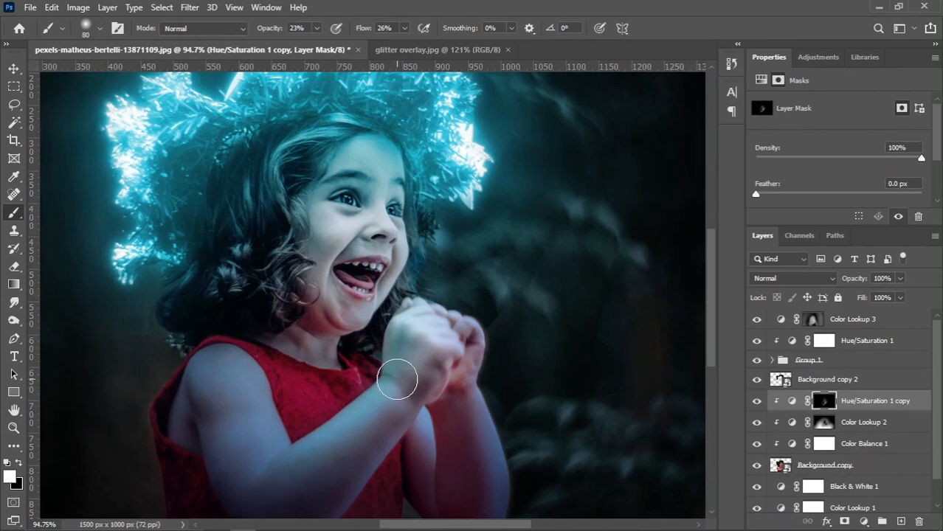
pyautogui.moveTo(474, 390)
pyautogui.mouseDown()
pyautogui.moveTo(487, 438)
pyautogui.moveTo(482, 506)
pyautogui.mouseUp()
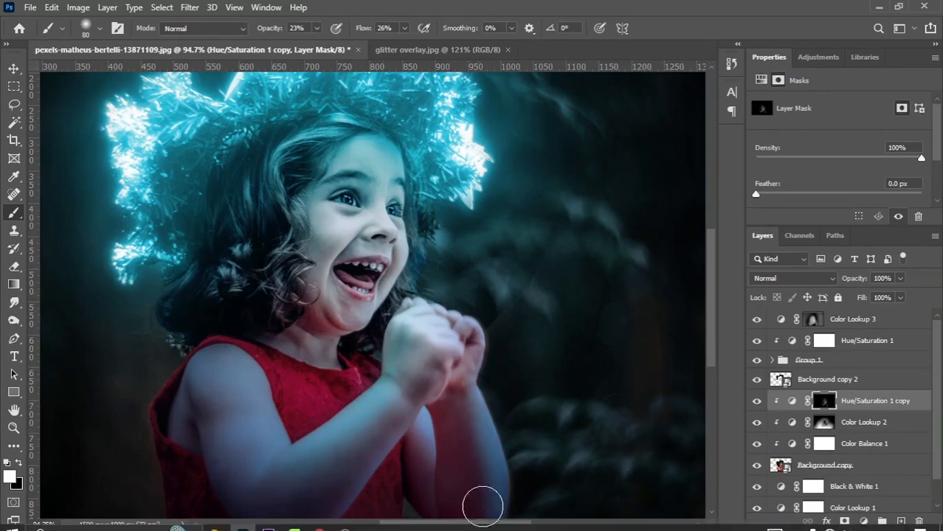
# Brush more blue tint over the girl's shoulder and upper arm on the Hue/Saturation 1 copy mask with an enlarged white brush
pyautogui.scroll(-3, 416, 269)
pyautogui.scroll(3, 461, 415)
pyautogui.press(']')
pyautogui.press(']')
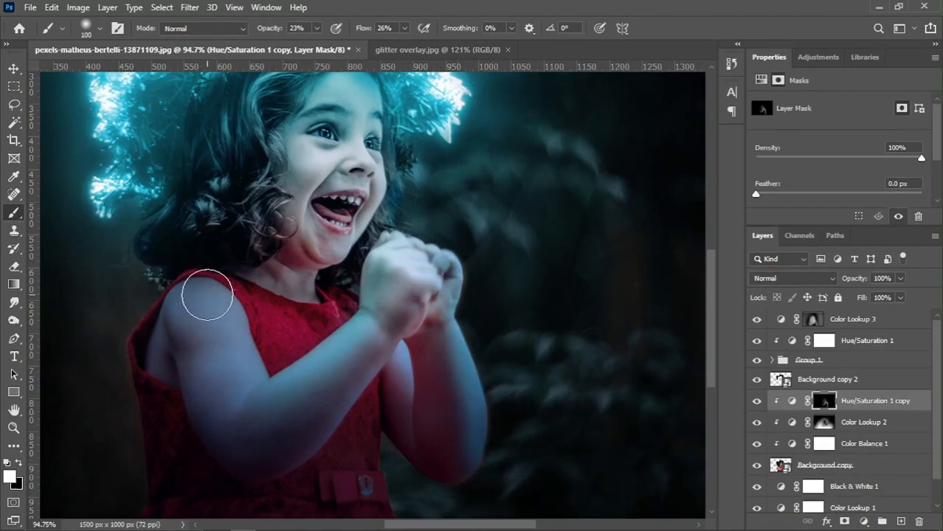
pyautogui.press(']')
pyautogui.press(']')
pyautogui.moveTo(251, 350)
pyautogui.mouseDown()
pyautogui.moveTo(247, 325)
pyautogui.moveTo(290, 405)
pyautogui.moveTo(210, 276)
pyautogui.moveTo(264, 369)
pyautogui.moveTo(245, 314)
pyautogui.moveTo(272, 373)
pyautogui.moveTo(250, 364)
pyautogui.moveTo(264, 388)
pyautogui.moveTo(422, 292)
pyautogui.moveTo(391, 291)
pyautogui.moveTo(261, 378)
pyautogui.moveTo(396, 275)
pyautogui.mouseUp()
# Strengthen the blue tint on the girl's wrist and clasped hands with a 90 to 100 px white brush at 23% opacity
pyautogui.press('[')
pyautogui.press('[')
pyautogui.press('[')
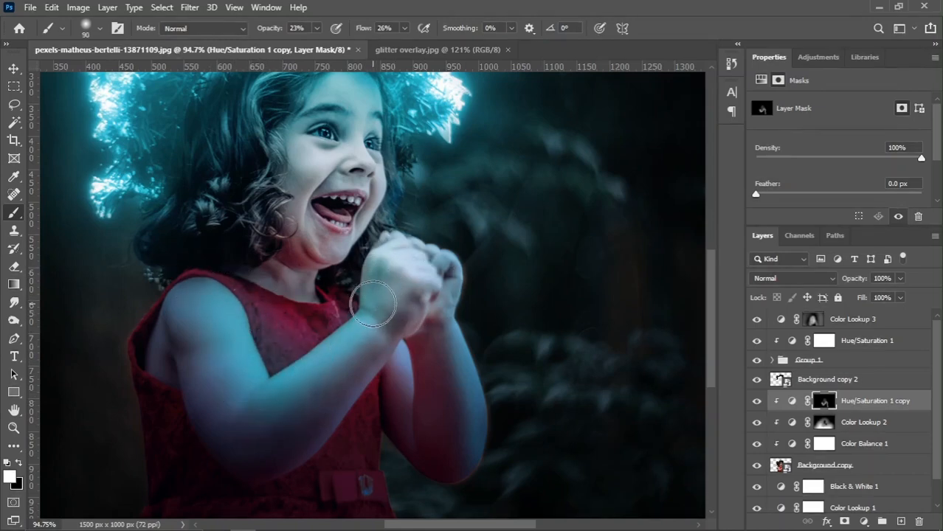
pyautogui.press(']')
pyautogui.press(']')
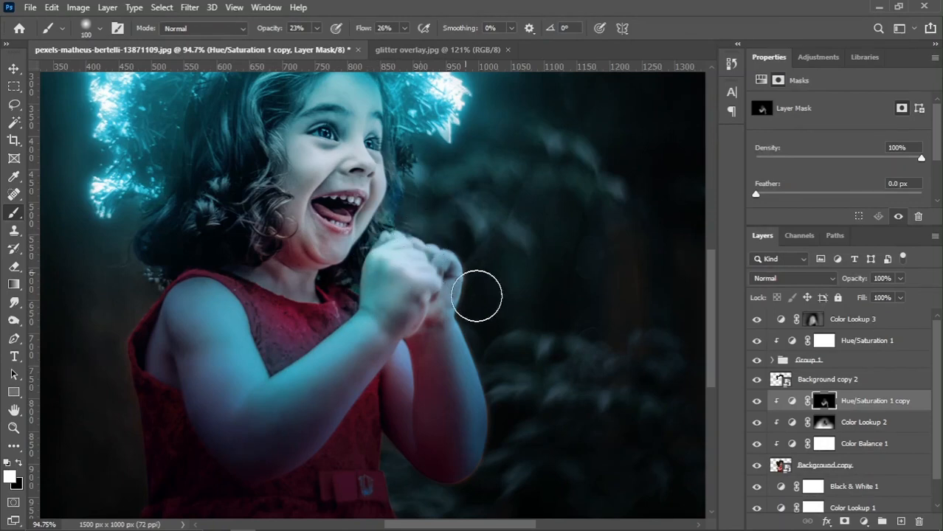
pyautogui.scroll(-2, 458, 292)
pyautogui.scroll(1, 293, 387)
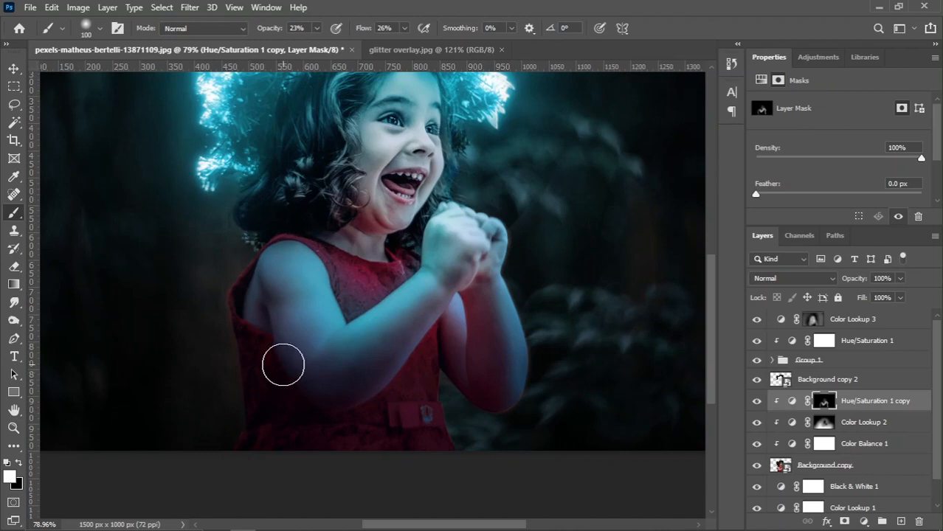
# Paint black on the Hue/Saturation 1 copy mask with a 90 to 100 px brush to reduce the tint on the lower arm and dress
pyautogui.press('x')
pyautogui.press(']')
pyautogui.press(']')
pyautogui.press('[')
pyautogui.press('[')
pyautogui.press('[')
pyautogui.press('[')
pyautogui.press('[')
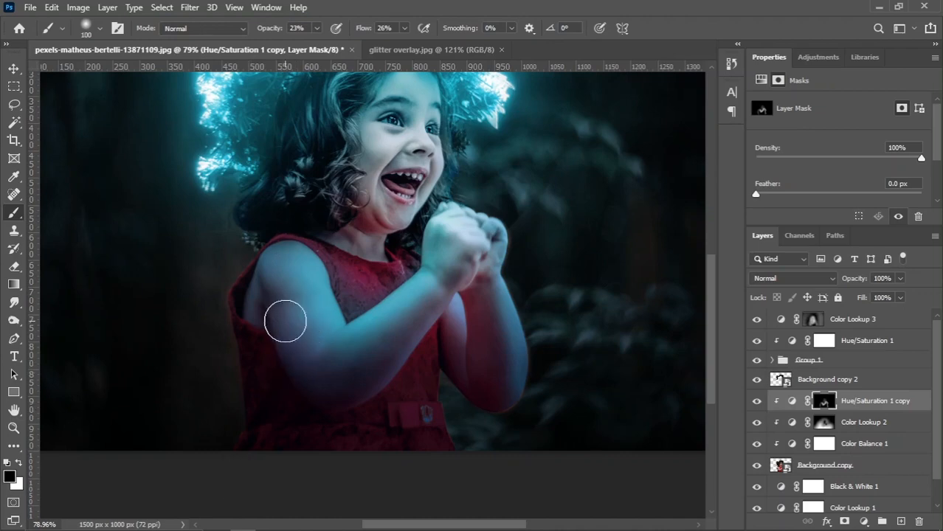
pyautogui.scroll(3, 284, 307)
pyautogui.press(']')
pyautogui.press(']')
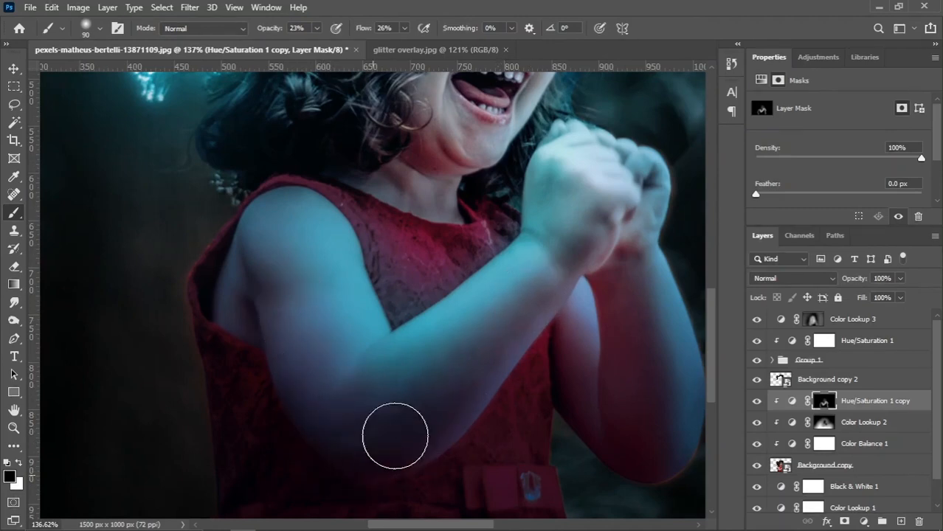
pyautogui.scroll(-2, 295, 330)
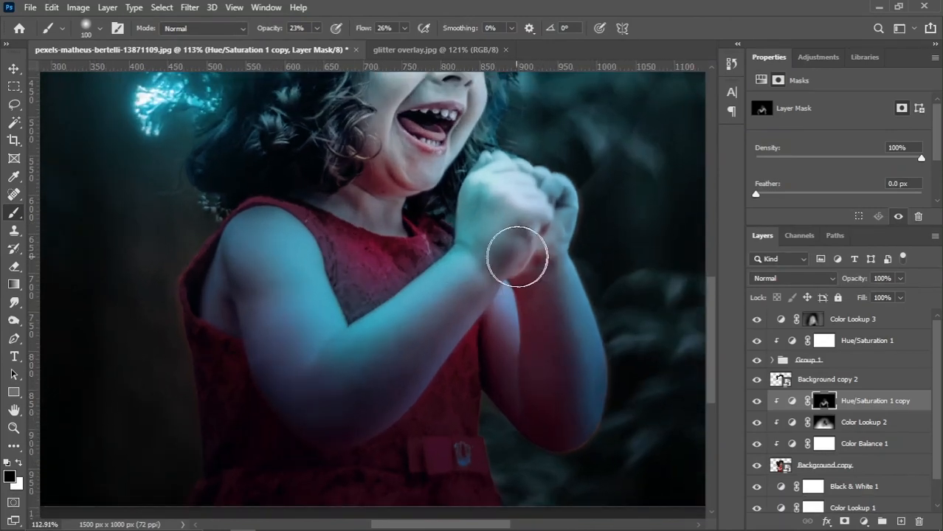
# Clear the blue tint from the chest of the red dress on the mask with a 50 px black brush
pyautogui.press('[')
pyautogui.press('[')
pyautogui.press('[')
pyautogui.scroll(3, 345, 306)
pyautogui.press('[')
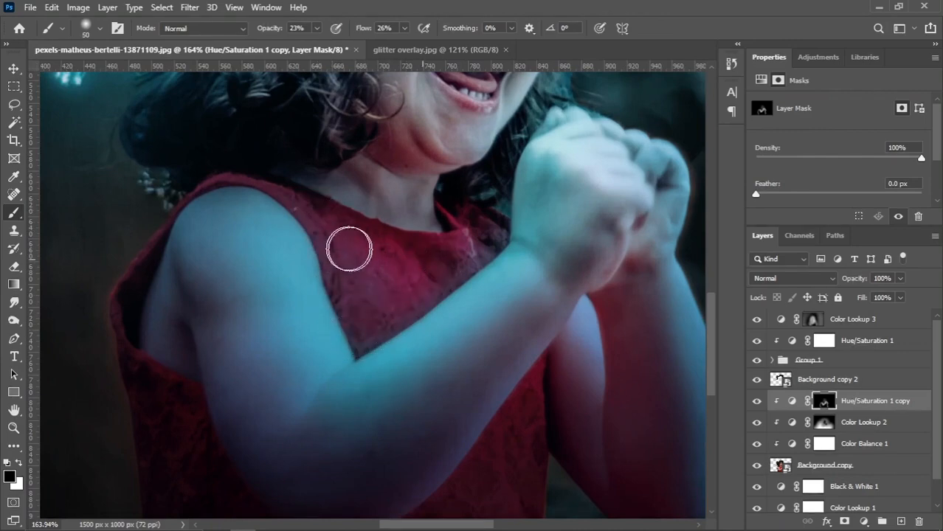
pyautogui.scroll(-3, 362, 311)
pyautogui.scroll(-2, 384, 323)
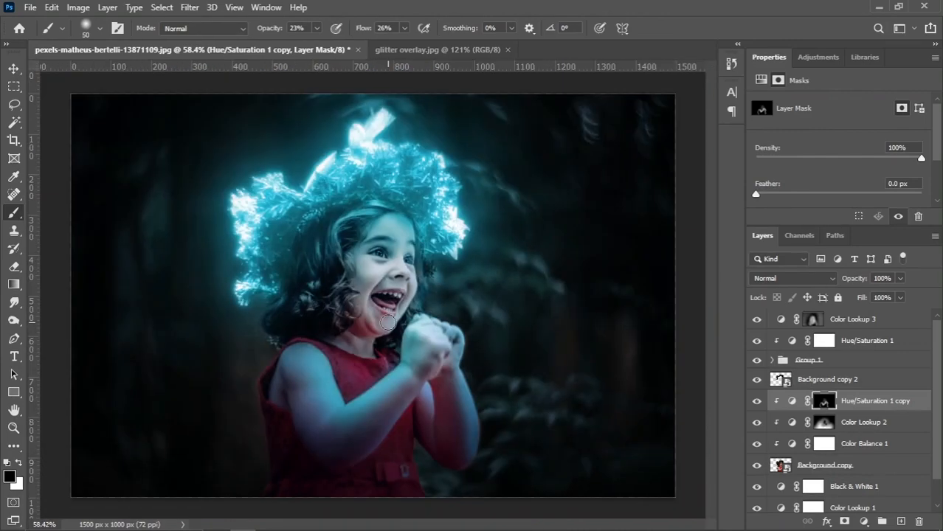
# Touch up the tint with a white brush enlarged to 125 px and compare the image with and without the Hue/Saturation 1 copy layer
pyautogui.scroll(1, 366, 356)
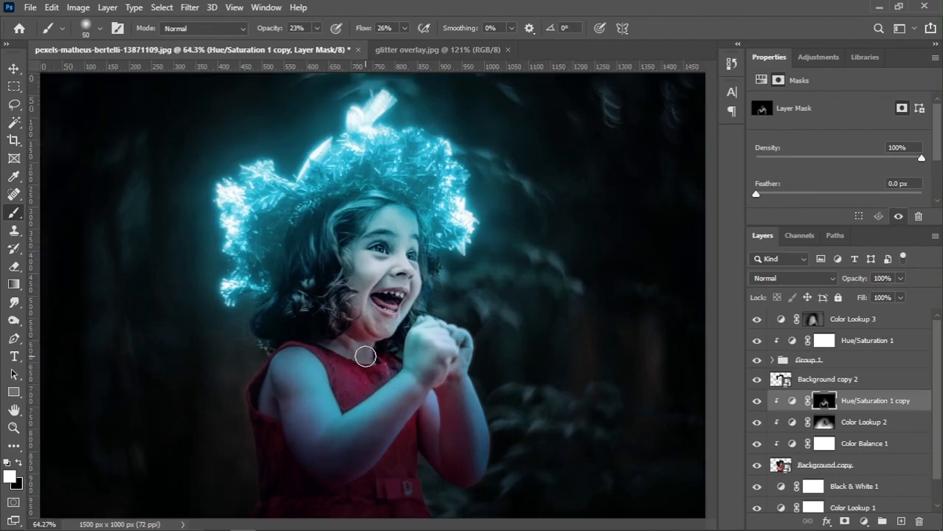
pyautogui.press(']')
pyautogui.press(']')
pyautogui.press(']')
pyautogui.scroll(-1, 424, 344)
pyautogui.click(756, 402)
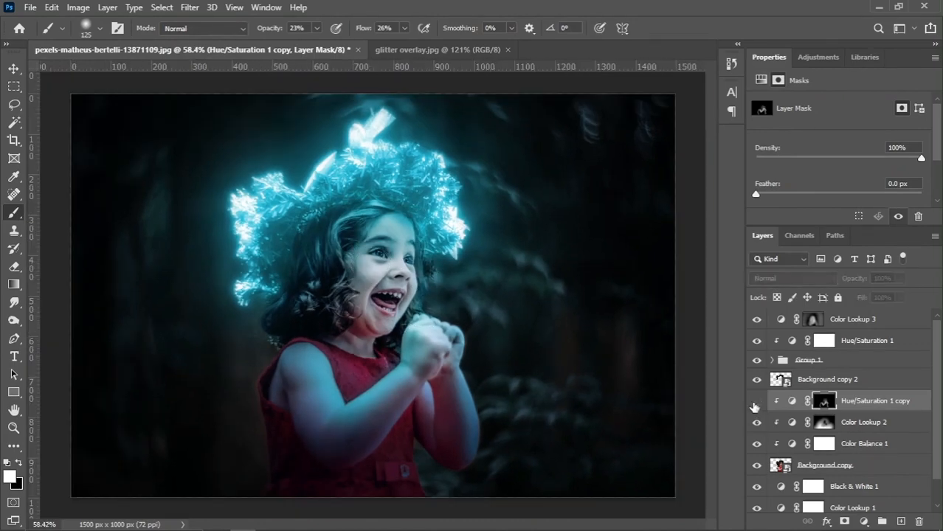
pyautogui.click(755, 402)
pyautogui.scroll(-2, 298, 206)
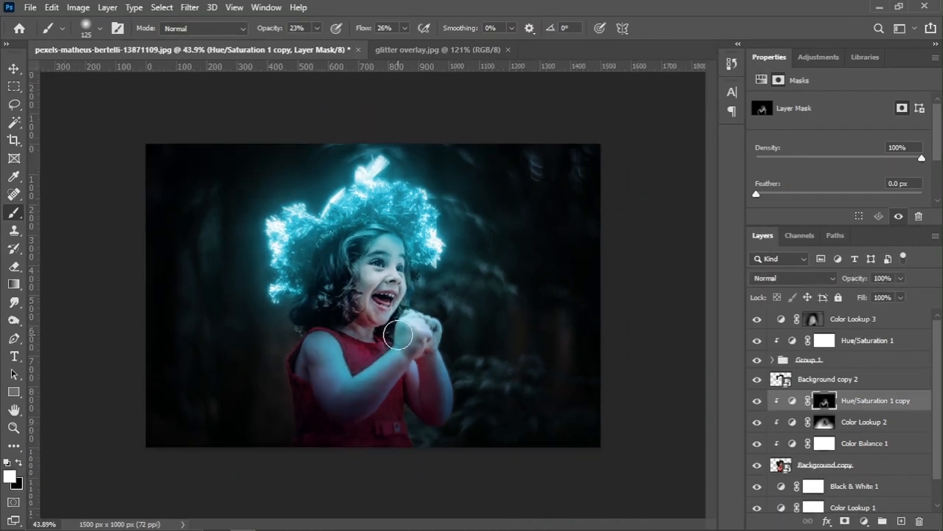
# Change the Hue/Saturation 1 copy layer's blend mode to Vivid Light
pyautogui.click(788, 402)
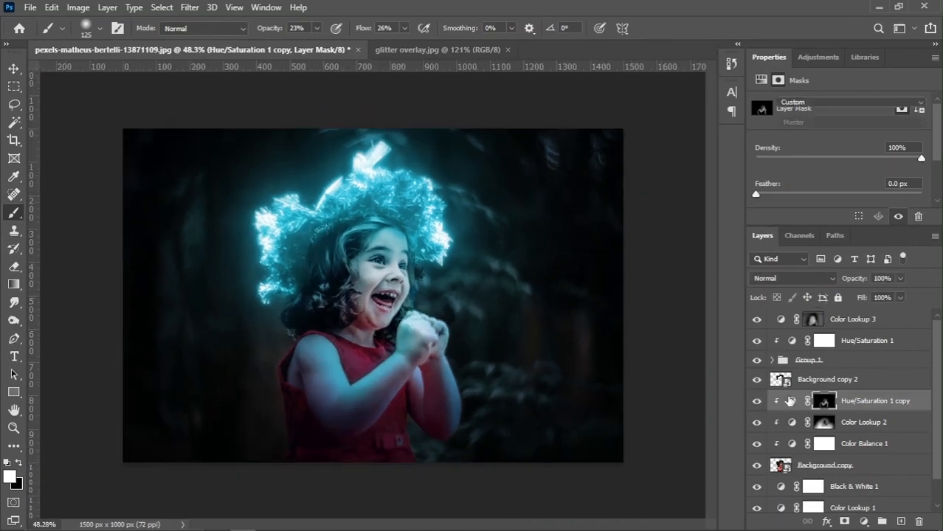
pyautogui.click(779, 280)
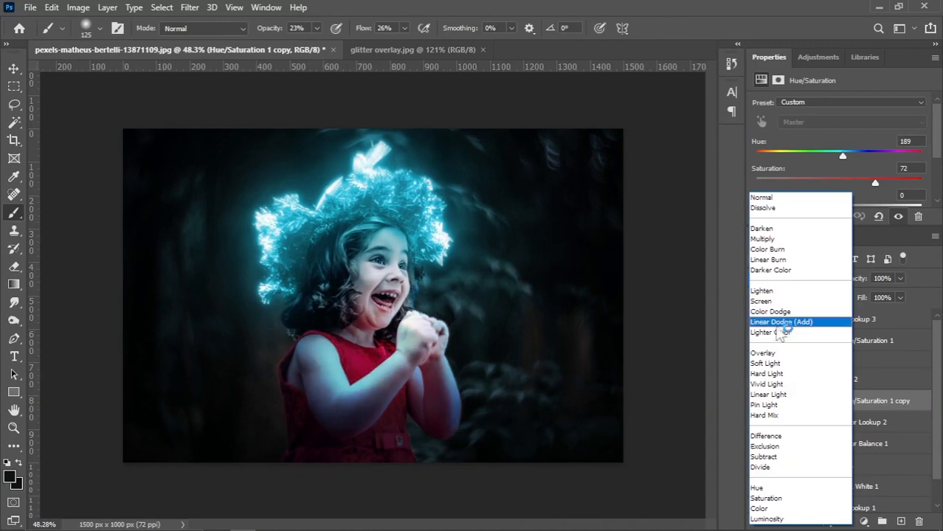
pyautogui.click(780, 385)
pyautogui.click(13, 67)
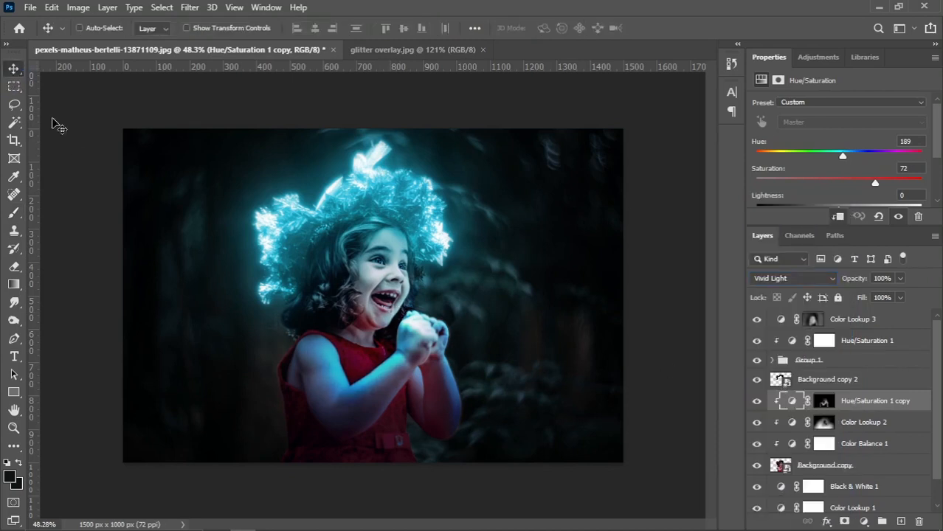
# Compare the girl's skin and hands with the Hue/Saturation 1 copy layer hidden and shown
pyautogui.scroll(1, 468, 421)
pyautogui.click(757, 401)
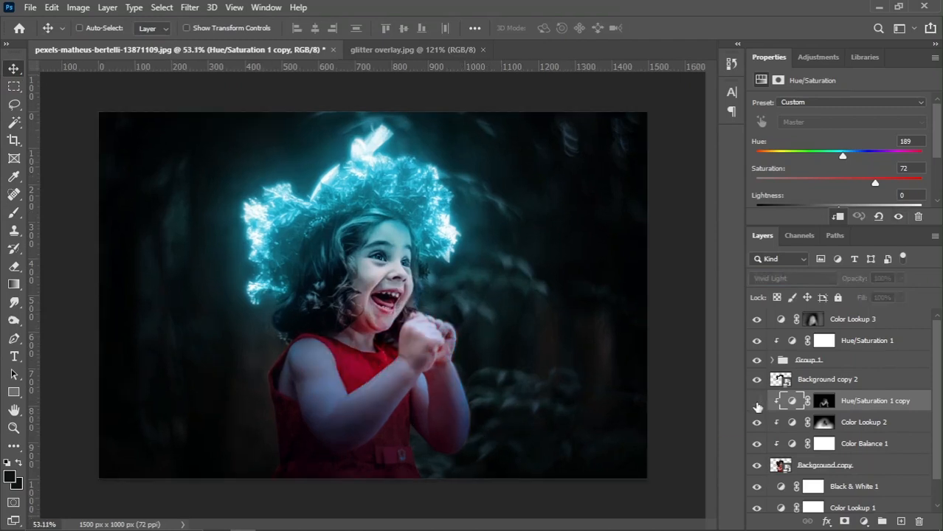
pyautogui.click(757, 402)
pyautogui.click(757, 402)
pyautogui.click(757, 402)
pyautogui.scroll(-1, 426, 279)
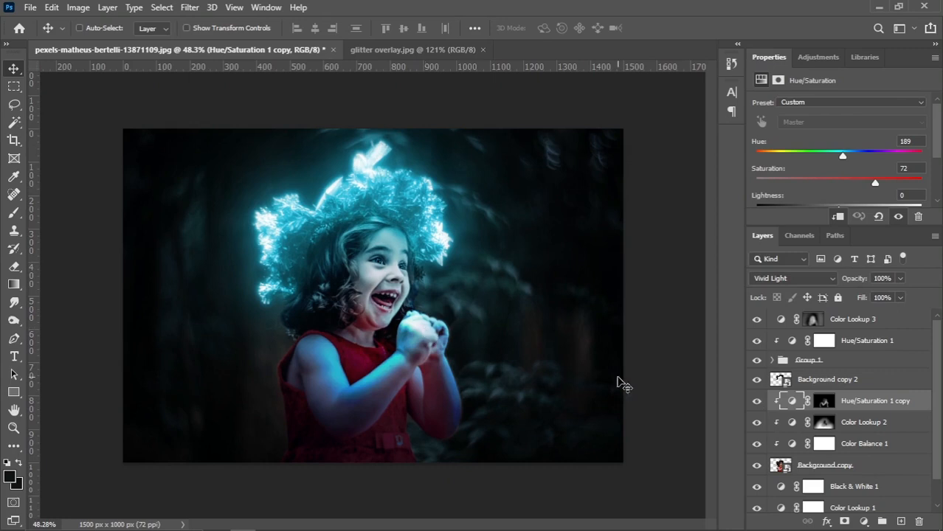
pyautogui.click(823, 401)
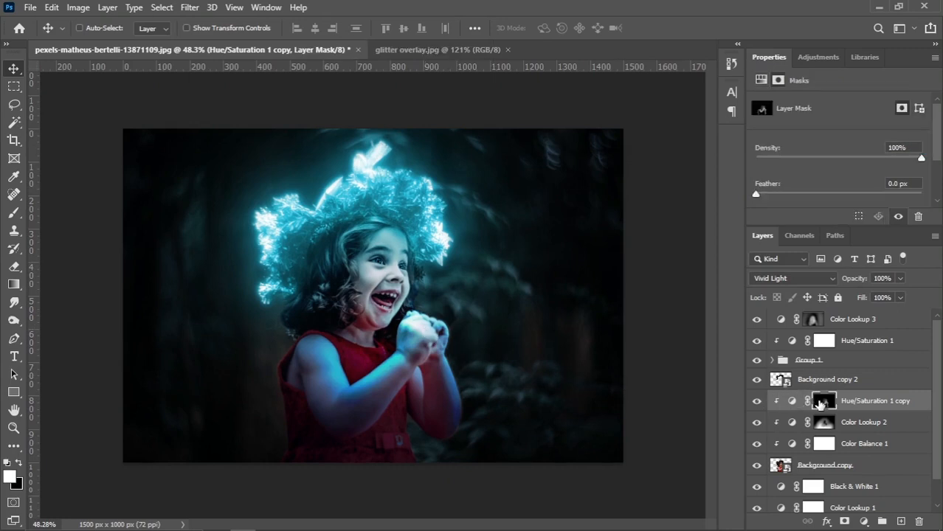
pyautogui.click(756, 401)
pyautogui.click(756, 401)
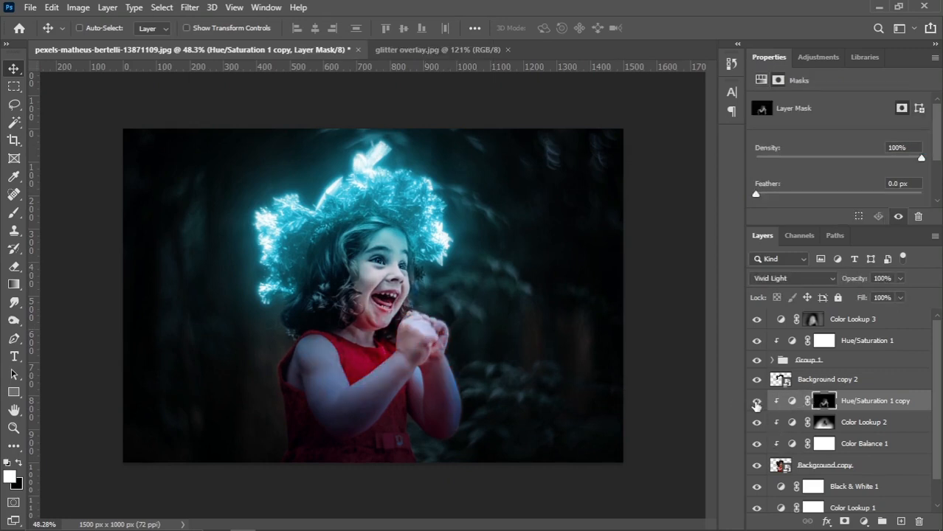
# Apply Levels to the Background copy smart object with the midtone input at 0.96 and the white input at 247
pyautogui.click(821, 468)
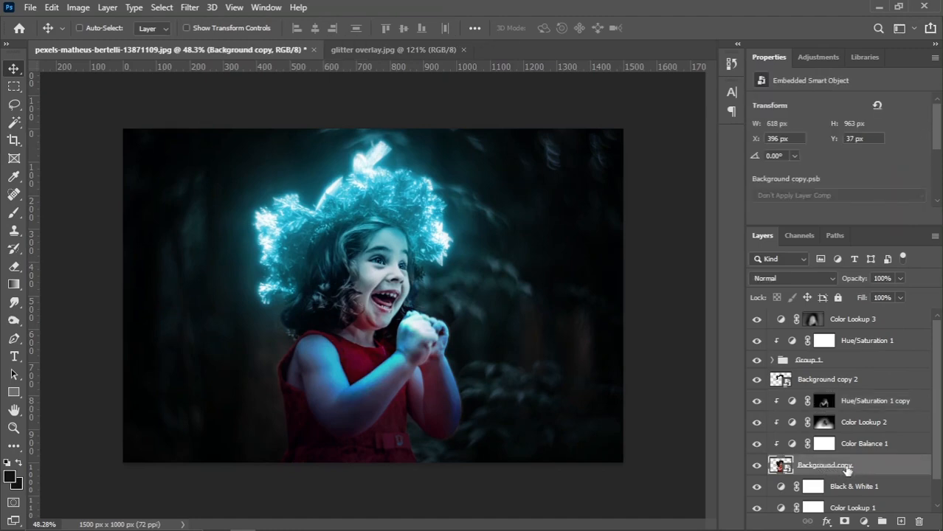
pyautogui.click(78, 8)
pyautogui.moveTo(82, 43)
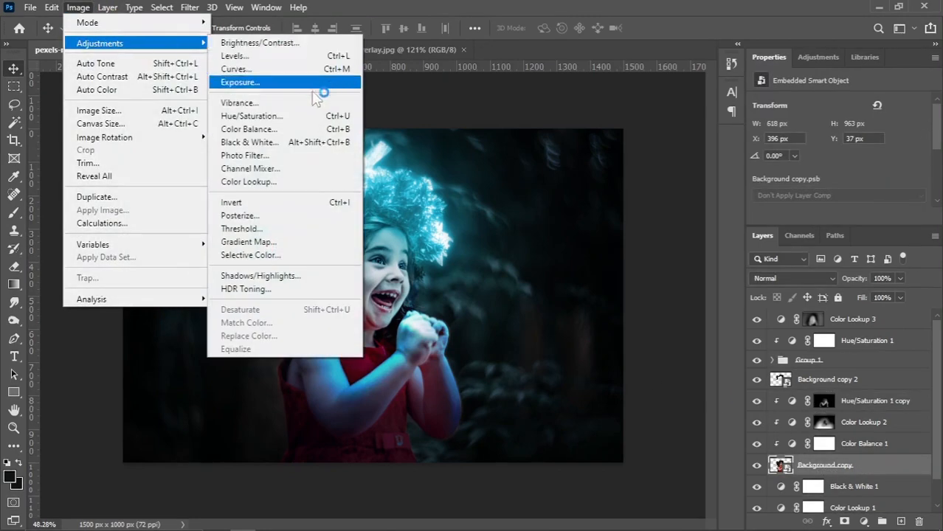
pyautogui.click(236, 56)
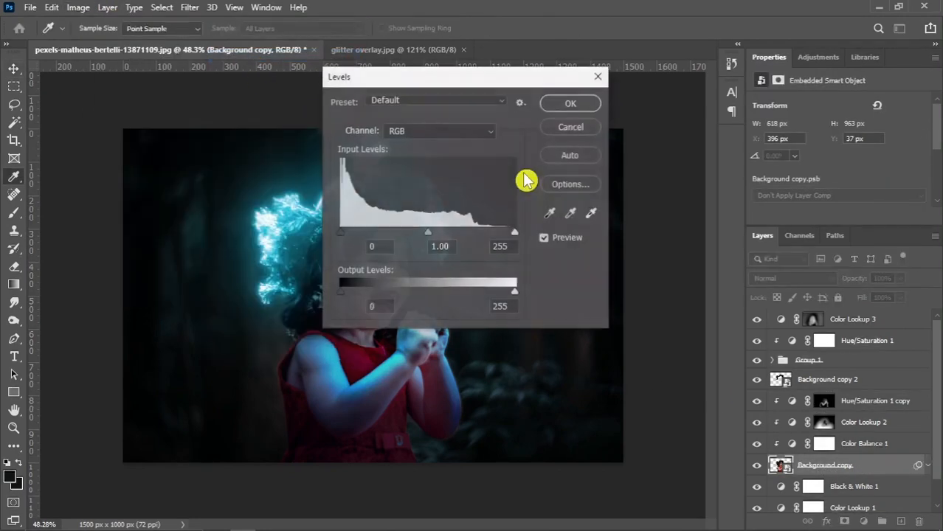
pyautogui.moveTo(448, 84); pyautogui.dragTo(586, 106)
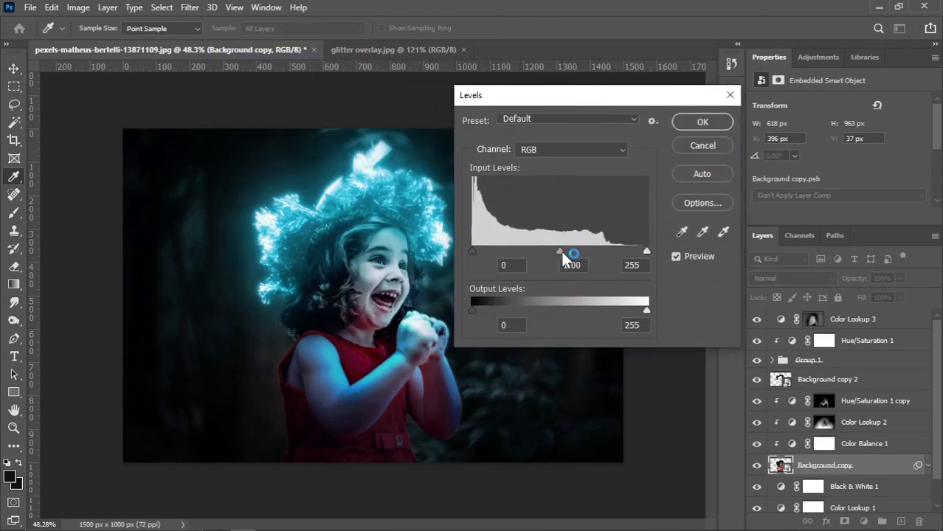
pyautogui.moveTo(561, 248); pyautogui.dragTo(562, 250)
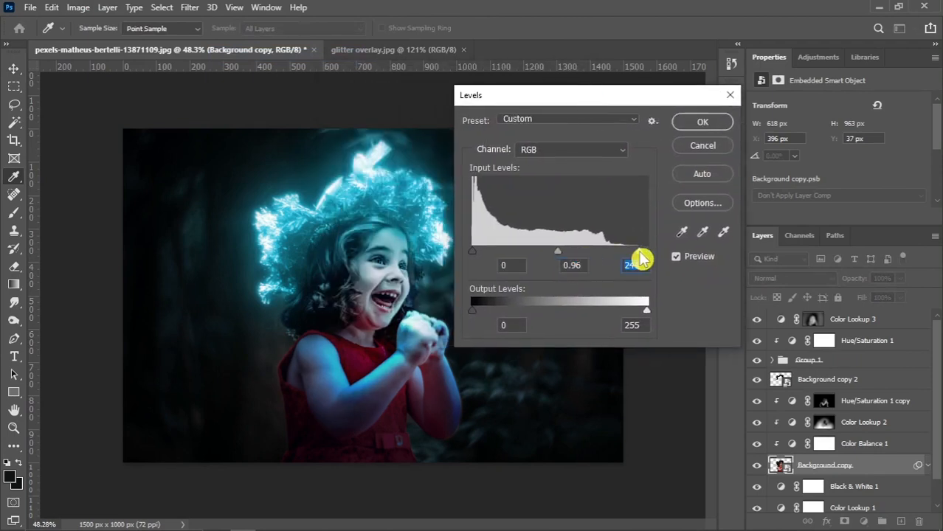
pyautogui.moveTo(640, 250); pyautogui.dragTo(640, 250)
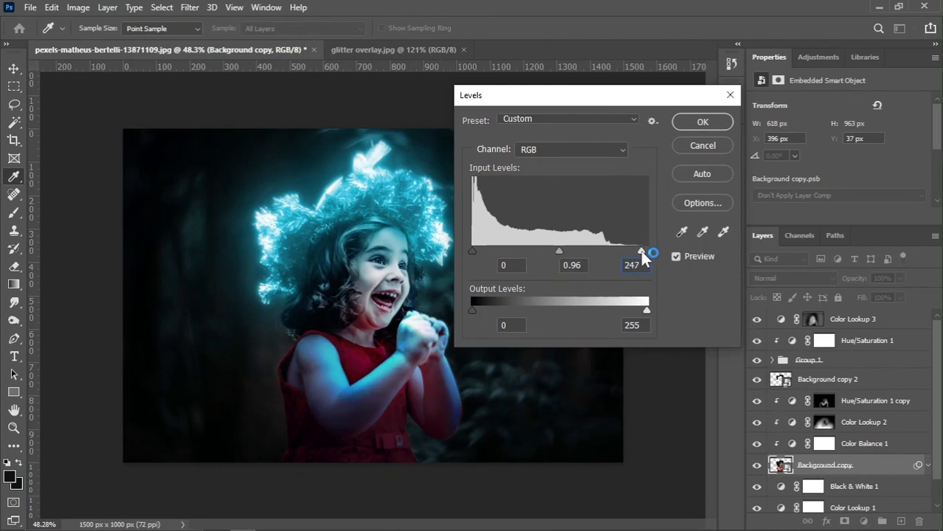
pyautogui.click(702, 121)
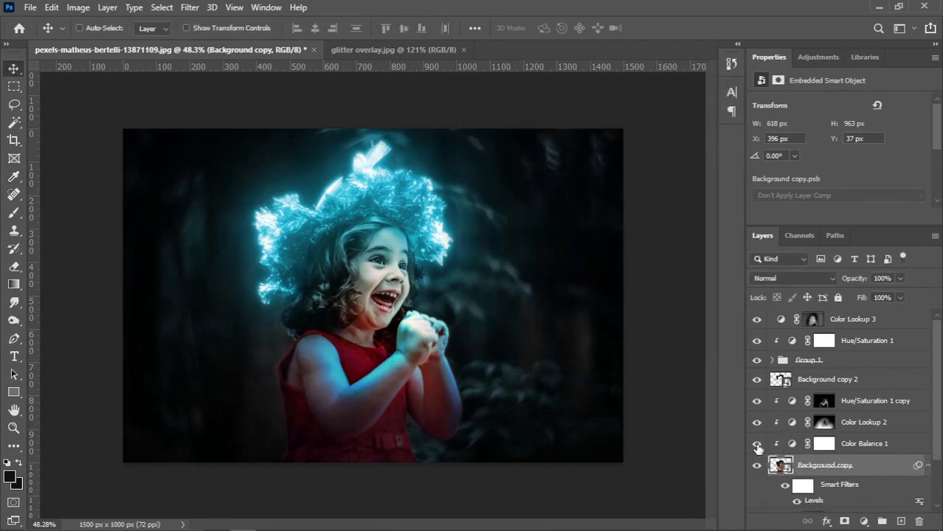
# Set the Color Balance 1 layer's opacity to 50% and check the whole image
pyautogui.click(852, 442)
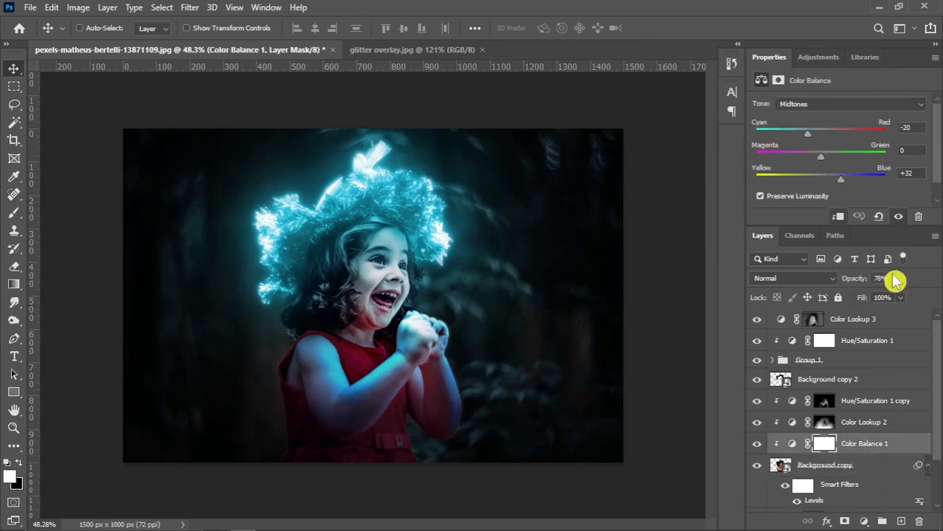
pyautogui.write('50')
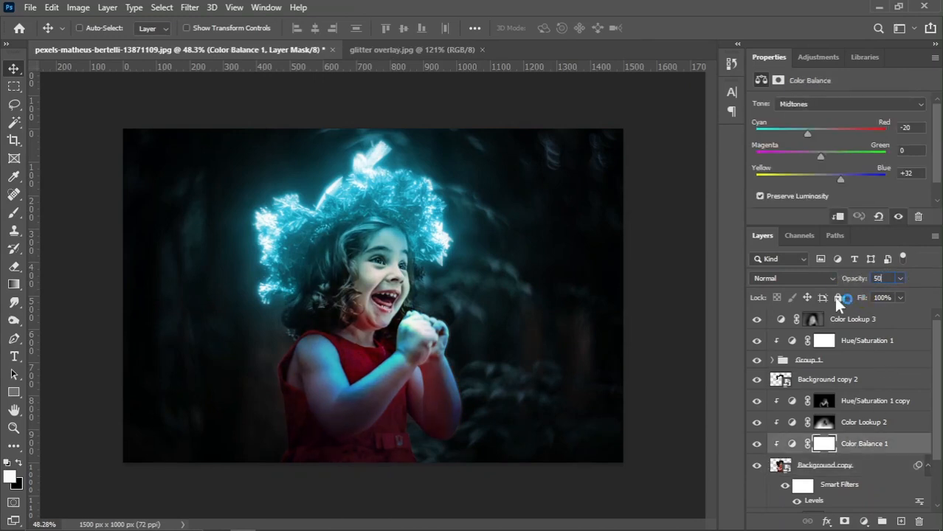
pyautogui.scroll(-2, 433, 273)
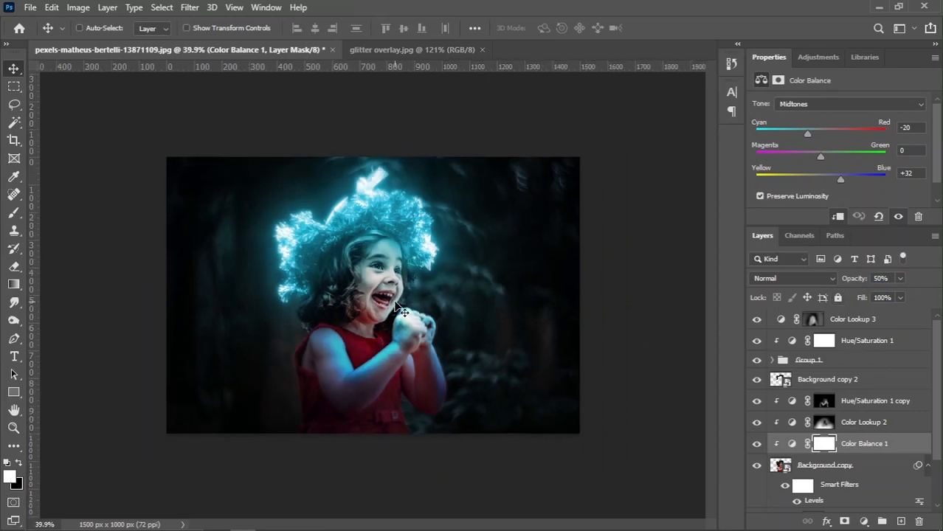
pyautogui.scroll(1, 404, 306)
pyautogui.scroll(1, 408, 295)
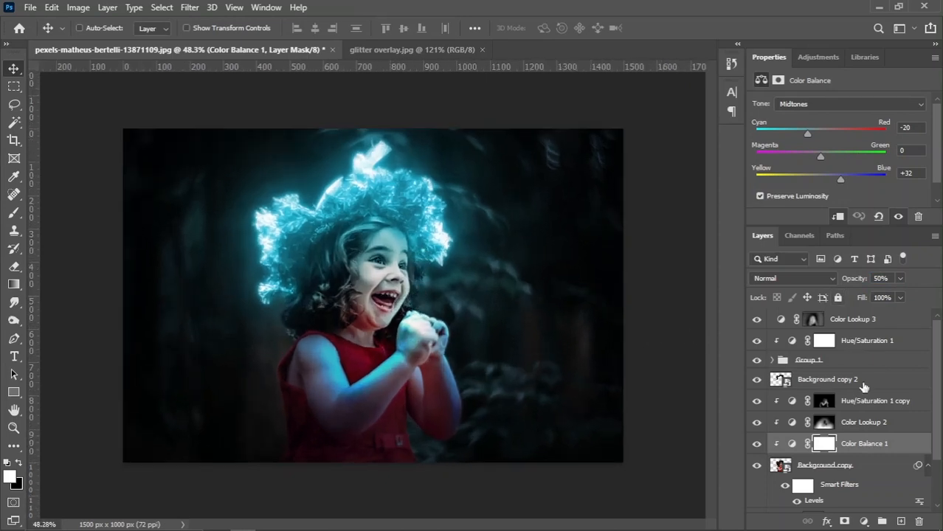
# Add a Vibrance adjustment layer above Color Lookup 3 with vibrance +9 and saturation +10
pyautogui.click(851, 320)
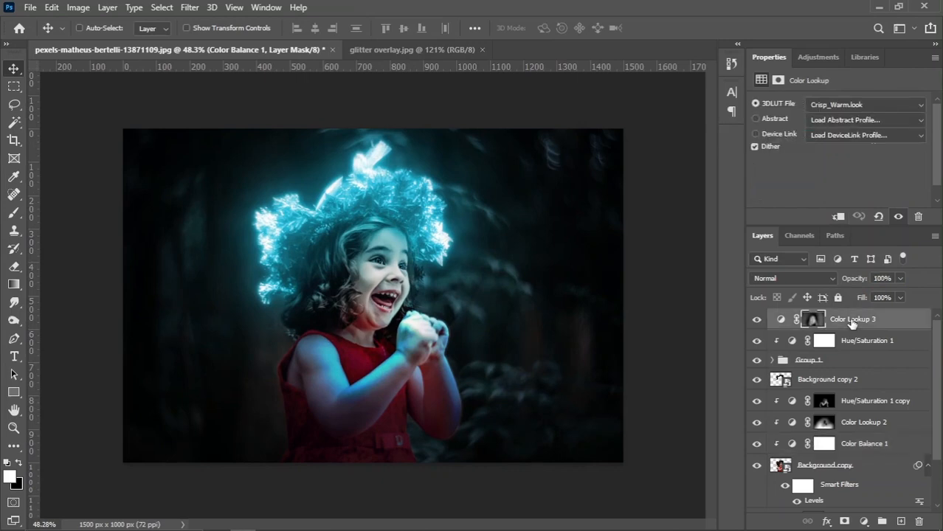
pyautogui.click(864, 522)
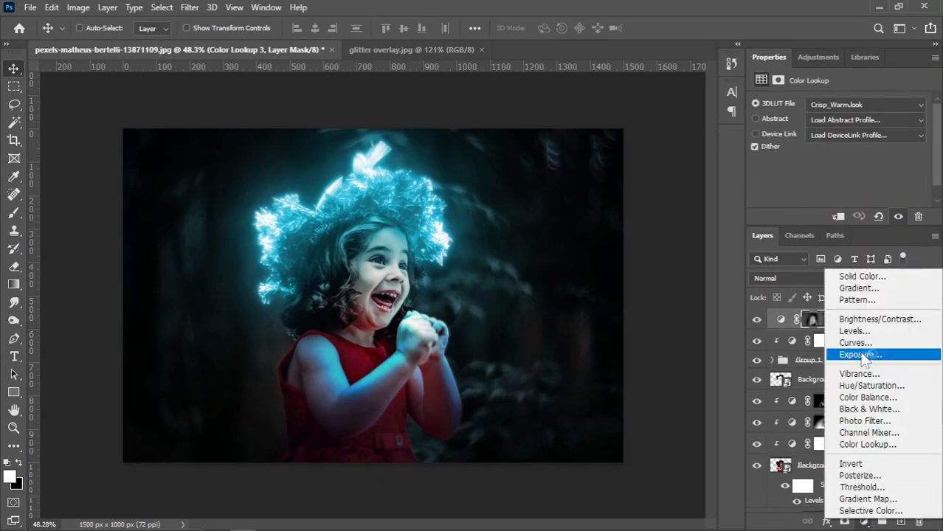
pyautogui.click(865, 373)
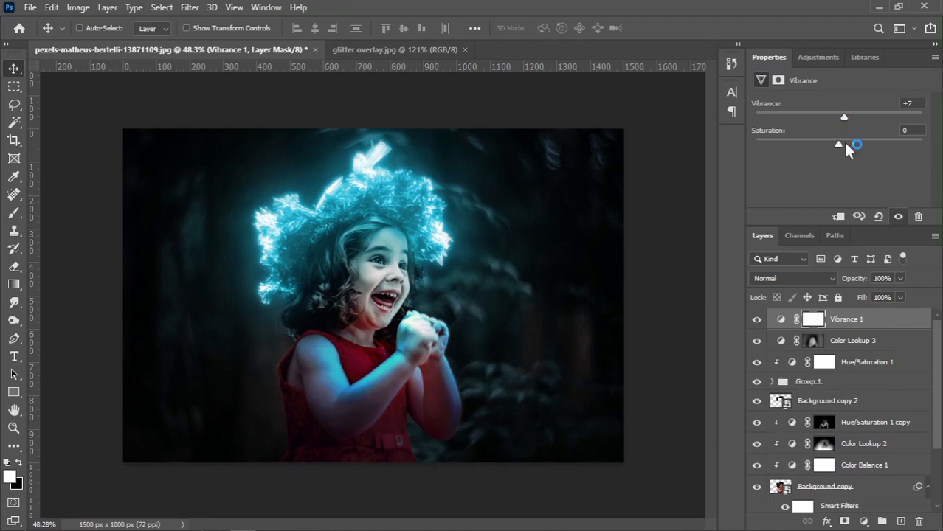
pyautogui.click(845, 145)
pyautogui.click(846, 118)
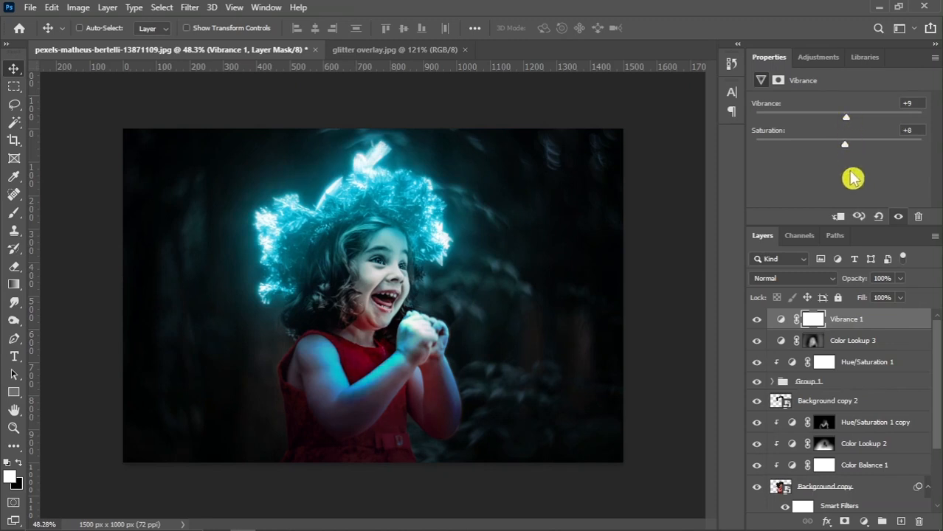
pyautogui.click(845, 145)
pyautogui.click(848, 145)
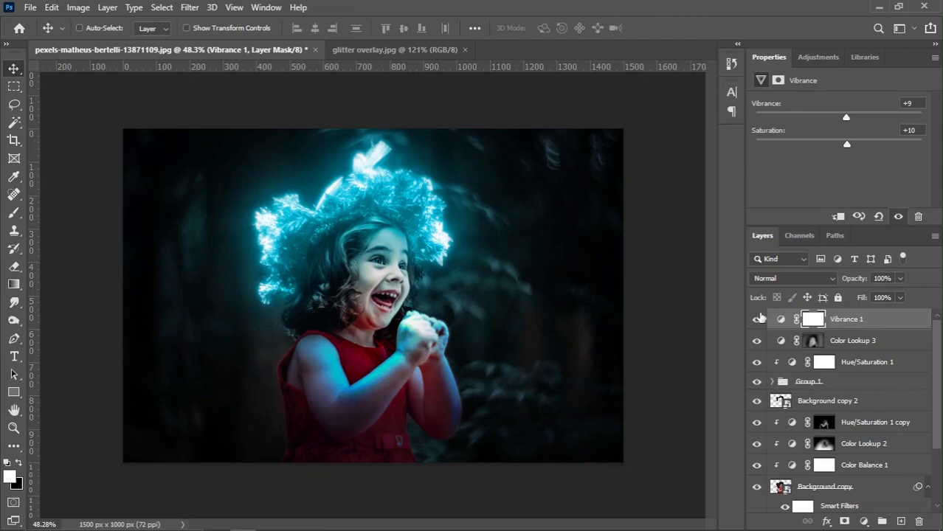
# Compare the image with the Vibrance 1 layer hidden and shown
pyautogui.click(757, 319)
pyautogui.click(756, 320)
pyautogui.scroll(-1, 493, 278)
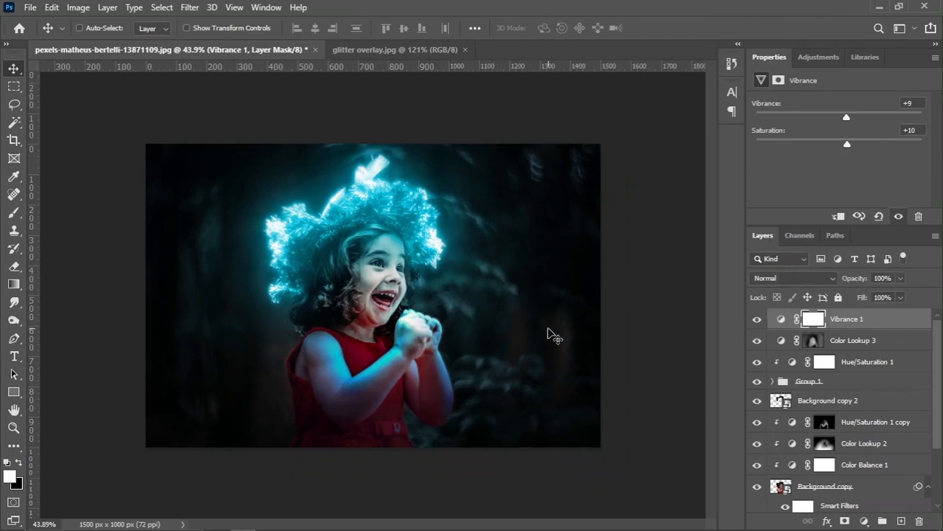
pyautogui.scroll(1, 548, 329)
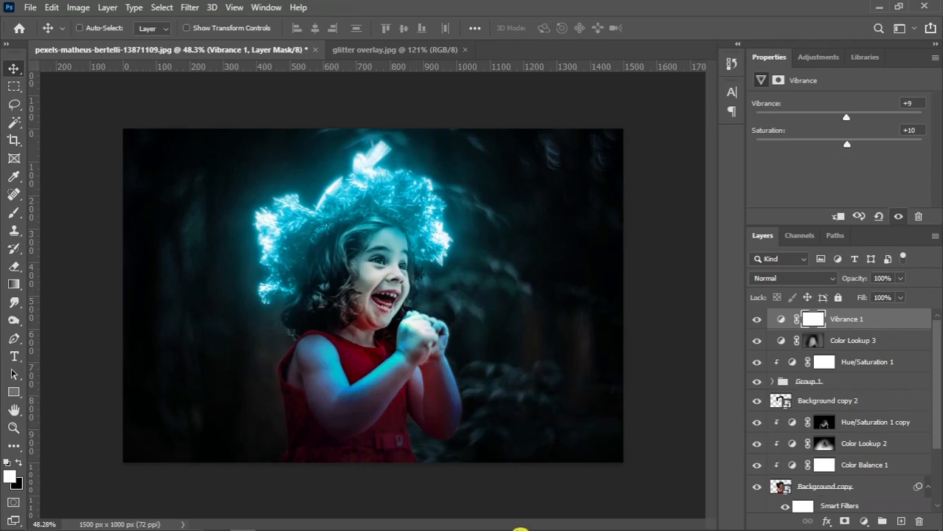
# Copy the glitter overlay image into the girl composition as the top layer and scale it to about 169% over the wreath
pyautogui.click(379, 49)
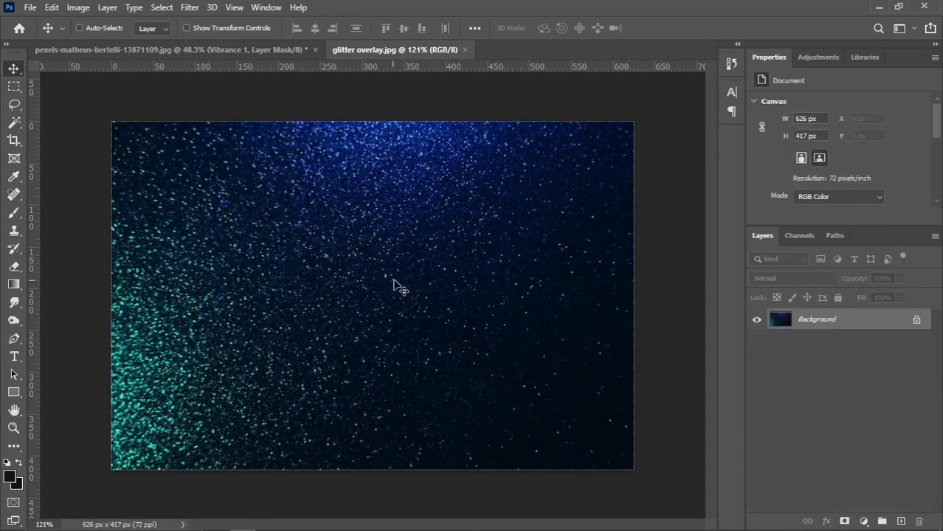
pyautogui.moveTo(393, 280); pyautogui.dragTo(358, 259)
pyautogui.hotkey('ctrl', 't')
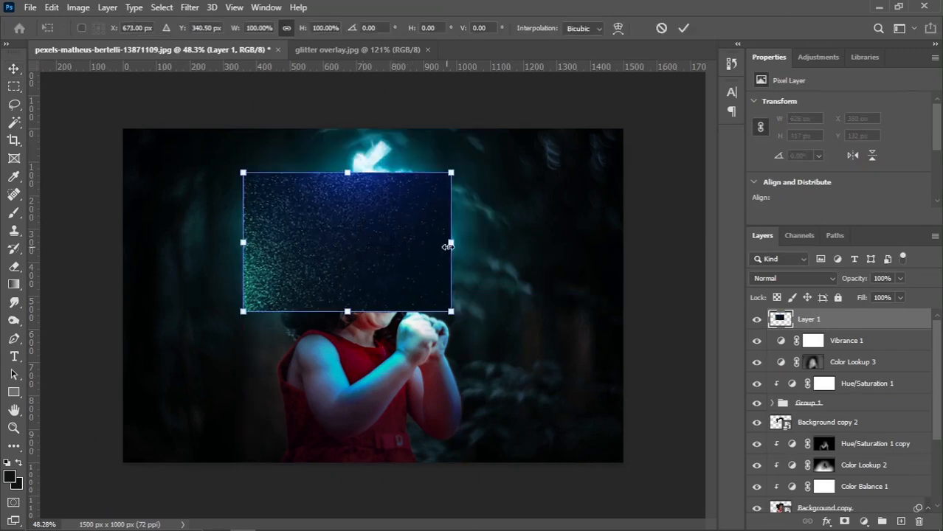
pyautogui.moveTo(450, 243); pyautogui.dragTo(522, 236)
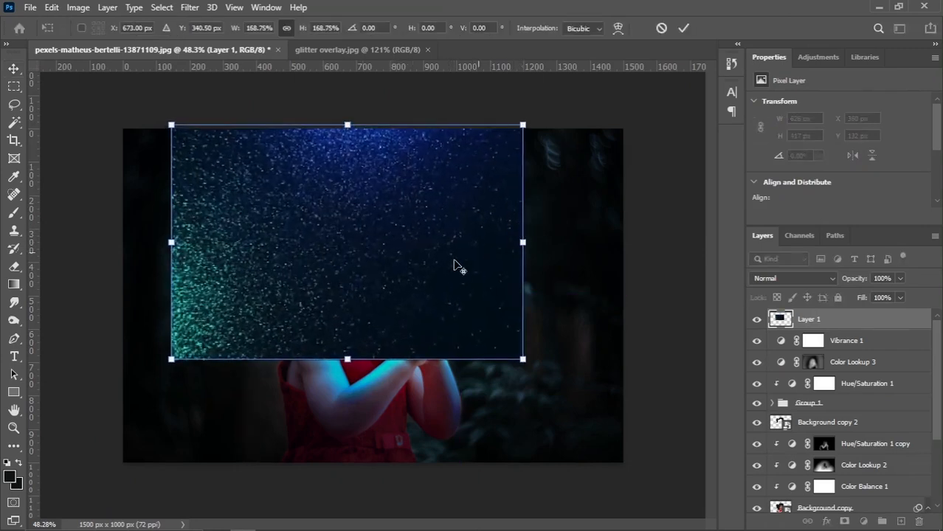
pyautogui.moveTo(425, 270); pyautogui.dragTo(436, 264)
pyautogui.press('Return')
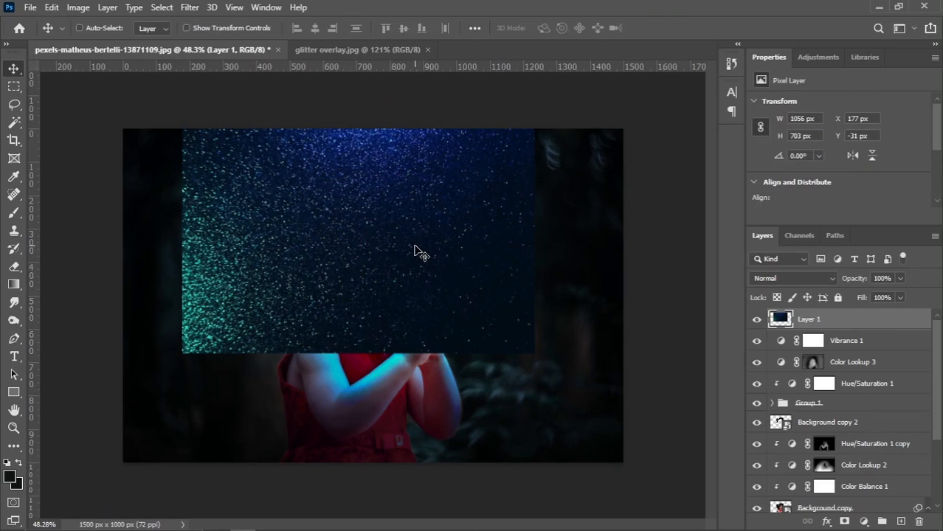
# Align the glitter layer with the canvas's upper edge and set its blend mode to Color Dodge
pyautogui.scroll(1, 369, 271)
pyautogui.scroll(-1, 373, 276)
pyautogui.moveTo(374, 251); pyautogui.dragTo(375, 260)
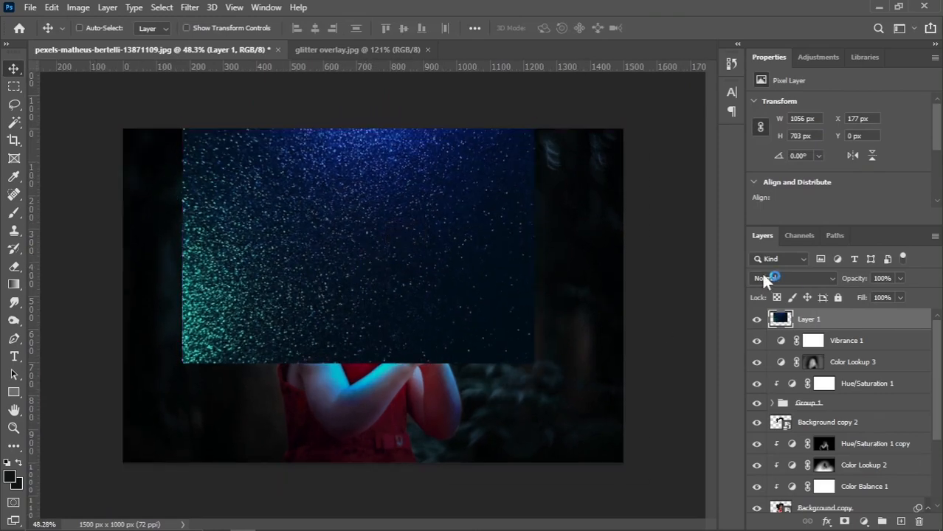
pyautogui.click(771, 278)
pyautogui.scroll(-1, 775, 282)
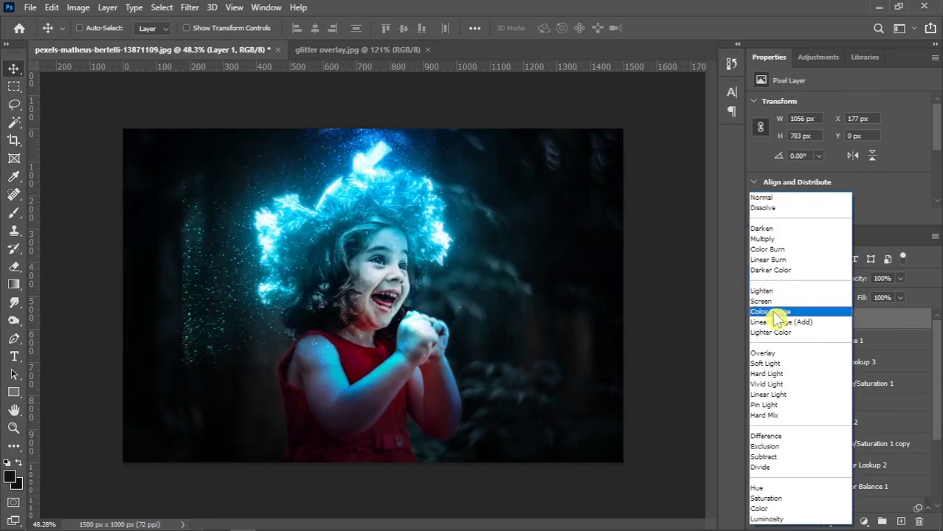
pyautogui.click(776, 313)
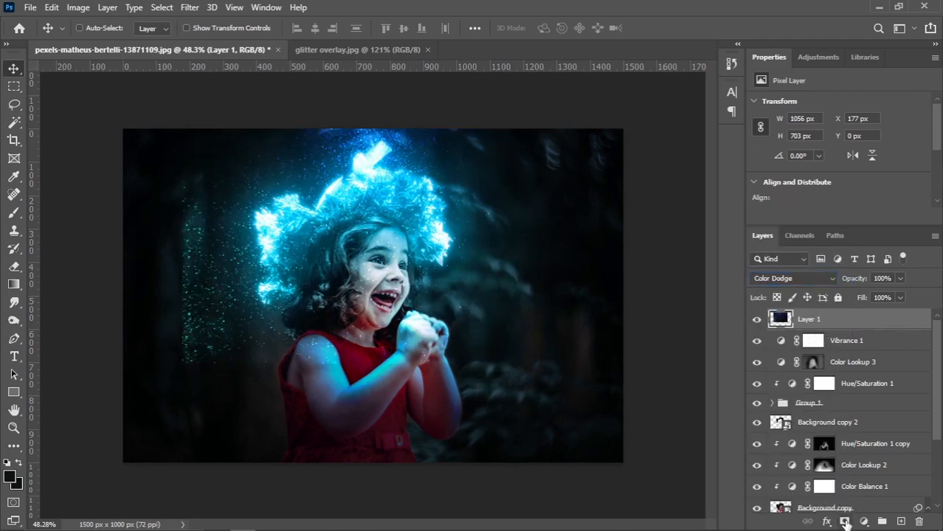
# Mask the glitter layer and paint out its hard edge beside the wreath with a black 400 px brush at 49% opacity, 61% flow
pyautogui.click(845, 522)
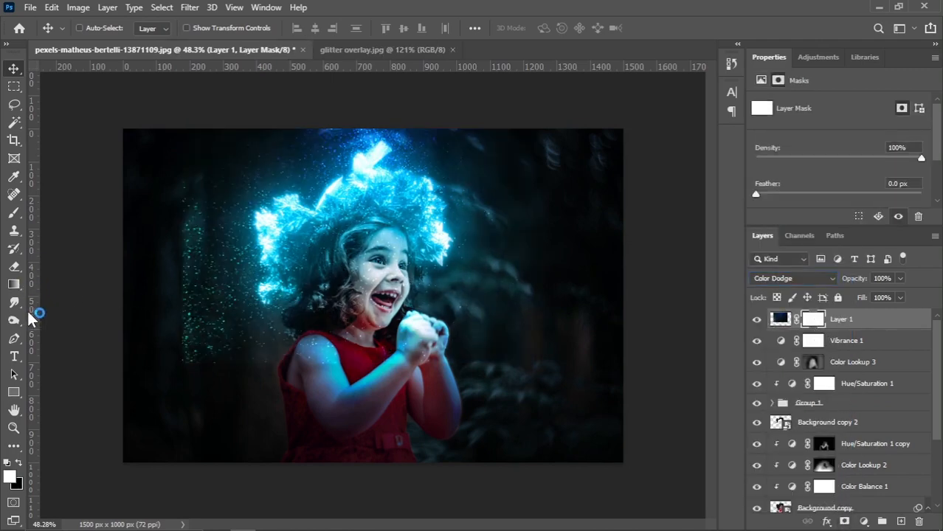
pyautogui.click(13, 212)
pyautogui.press(']')
pyautogui.press(']')
pyautogui.press(']')
pyautogui.press(']')
pyautogui.press(']')
pyautogui.press(']')
pyautogui.press(']')
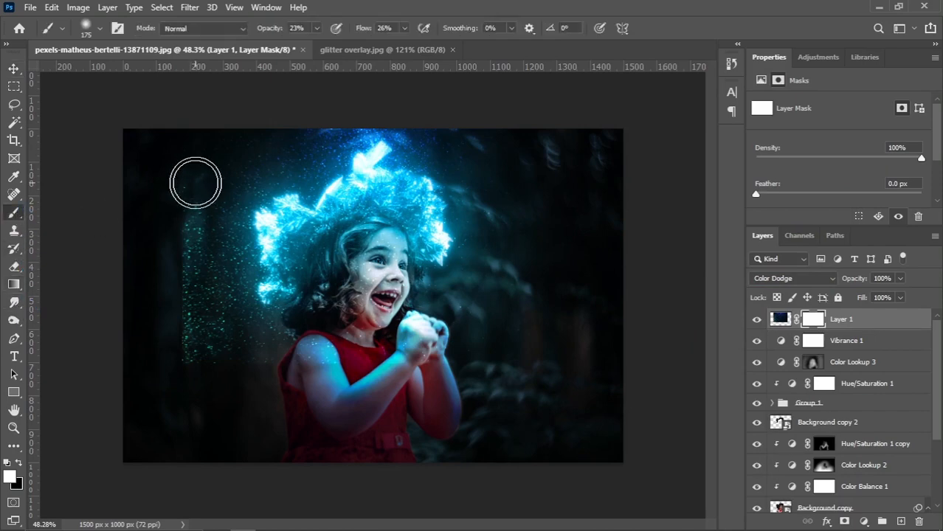
pyautogui.click(19, 462)
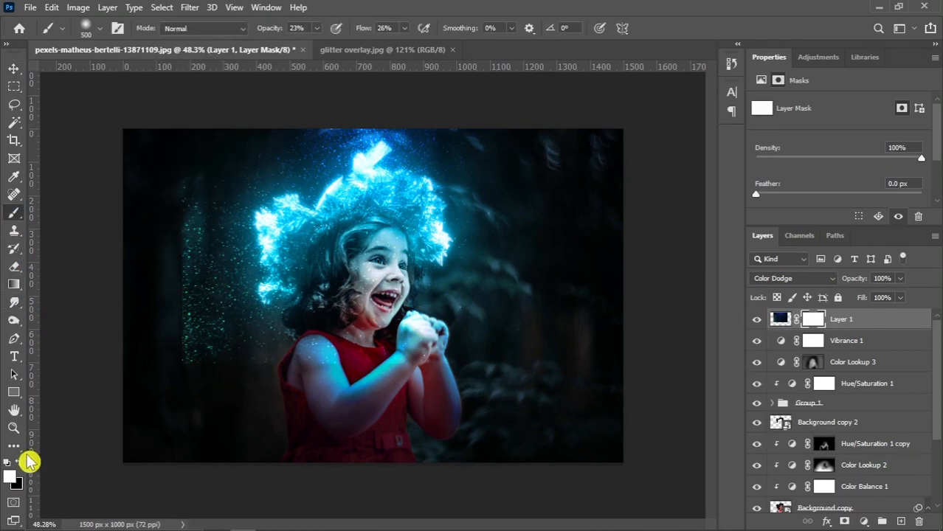
pyautogui.press('[')
pyautogui.press('[')
pyautogui.press('[')
pyautogui.press('[')
pyautogui.press(']')
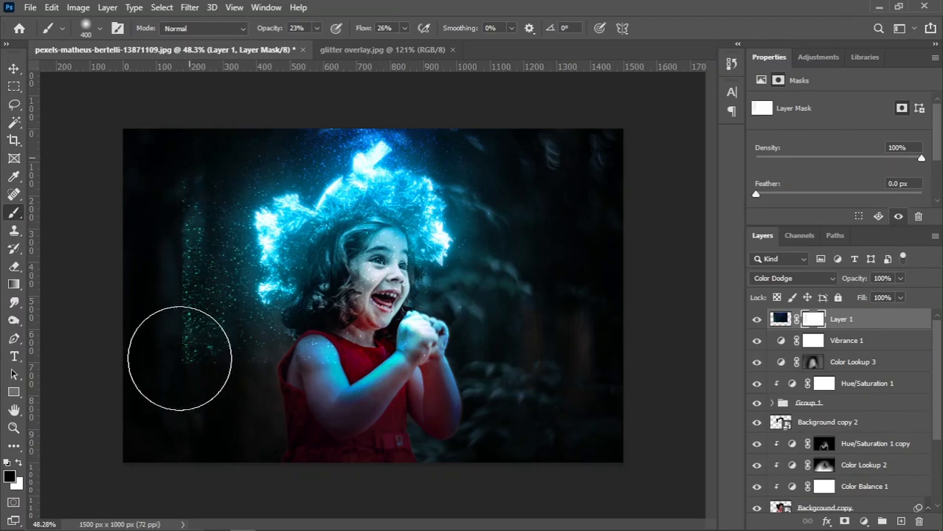
pyautogui.moveTo(368, 28); pyautogui.dragTo(398, 28)
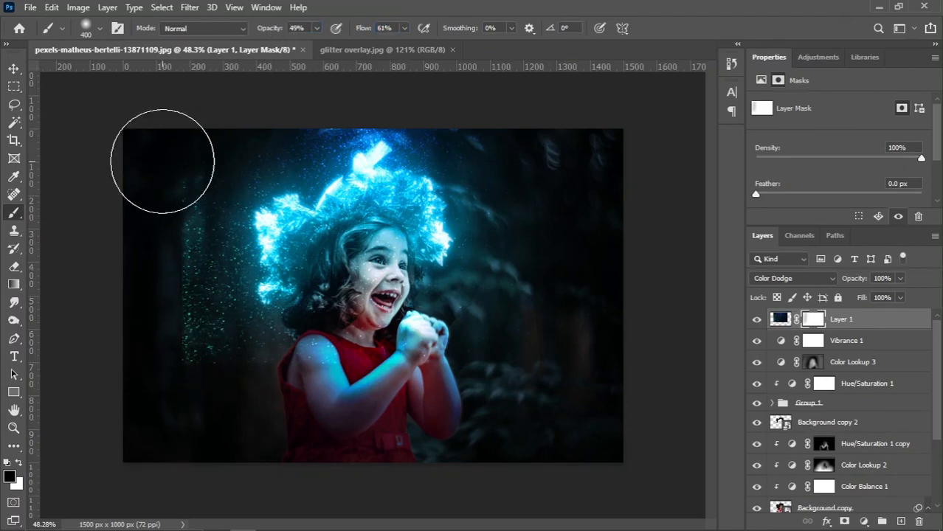
pyautogui.moveTo(164, 164)
pyautogui.mouseDown()
pyautogui.moveTo(175, 245)
pyautogui.moveTo(166, 423)
pyautogui.moveTo(169, 310)
pyautogui.moveTo(181, 362)
pyautogui.moveTo(309, 383)
pyautogui.moveTo(411, 381)
pyautogui.moveTo(332, 380)
pyautogui.moveTo(194, 336)
pyautogui.mouseUp()
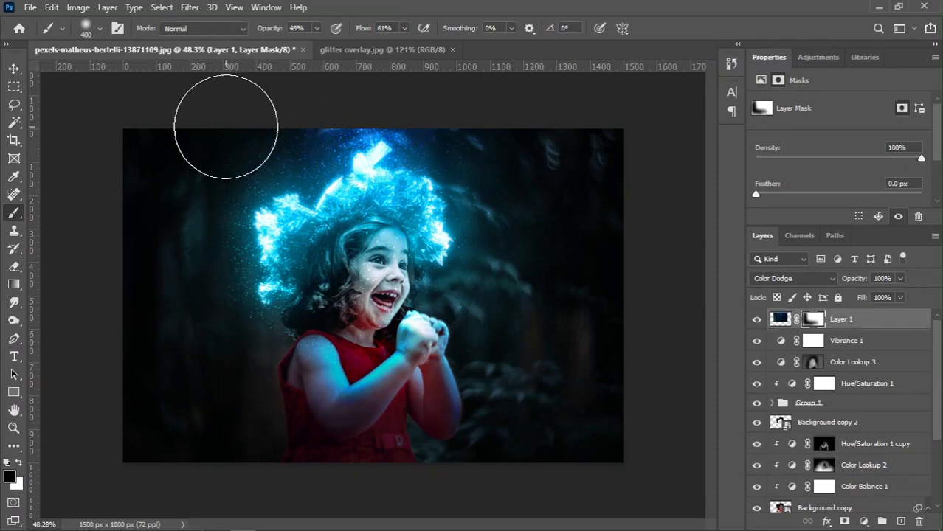
# Fade the glitter on the girl's face, body and the surrounding background by painting black on its mask, finishing with 400 px at 41% opacity
pyautogui.scroll(1, 414, 208)
pyautogui.press('[')
pyautogui.press('[')
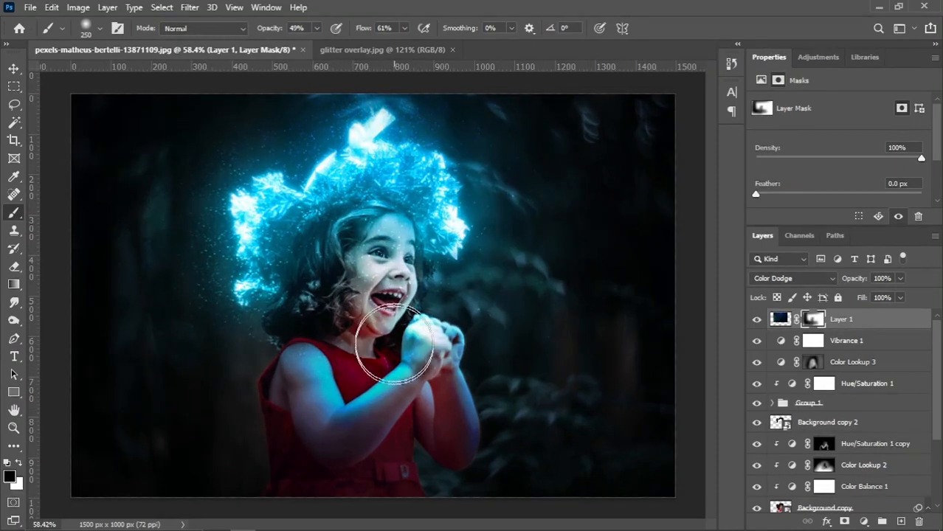
pyautogui.press(']')
pyautogui.press(']')
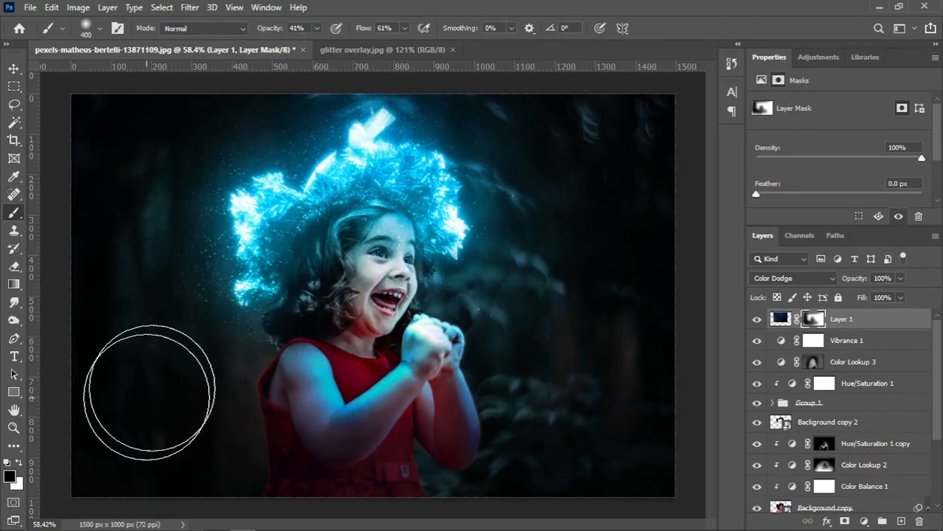
pyautogui.moveTo(520, 181); pyautogui.dragTo(480, 225)
pyautogui.hotkey('ctrl', '-')
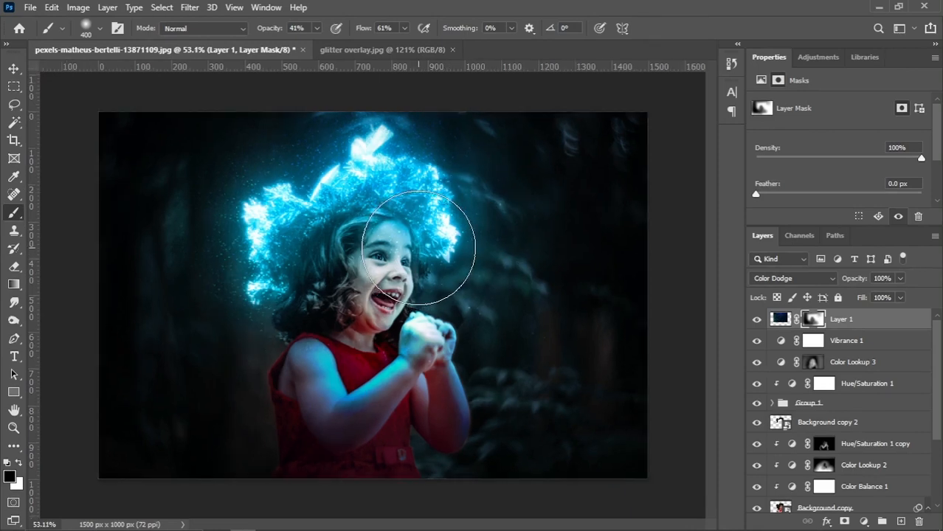
# Enlarge the masked glitter layer to about 103% around its centre and check the whole image
pyautogui.hotkey('ctrl', 't')
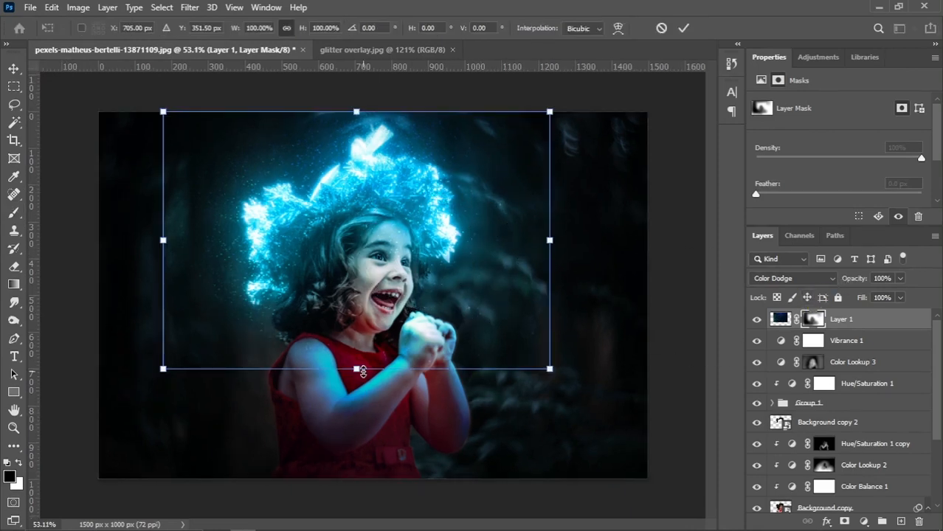
pyautogui.moveTo(356, 369); pyautogui.dragTo(358, 373)
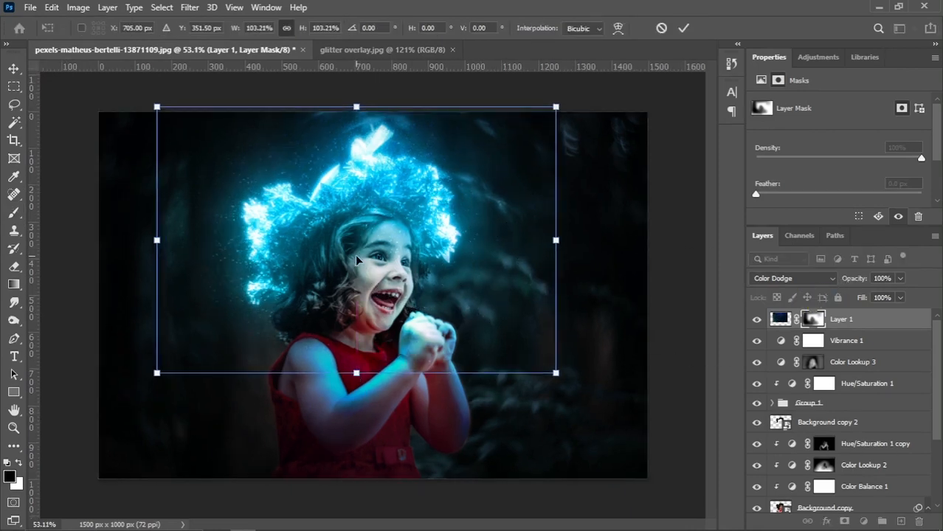
pyautogui.press('Return')
pyautogui.press('b')
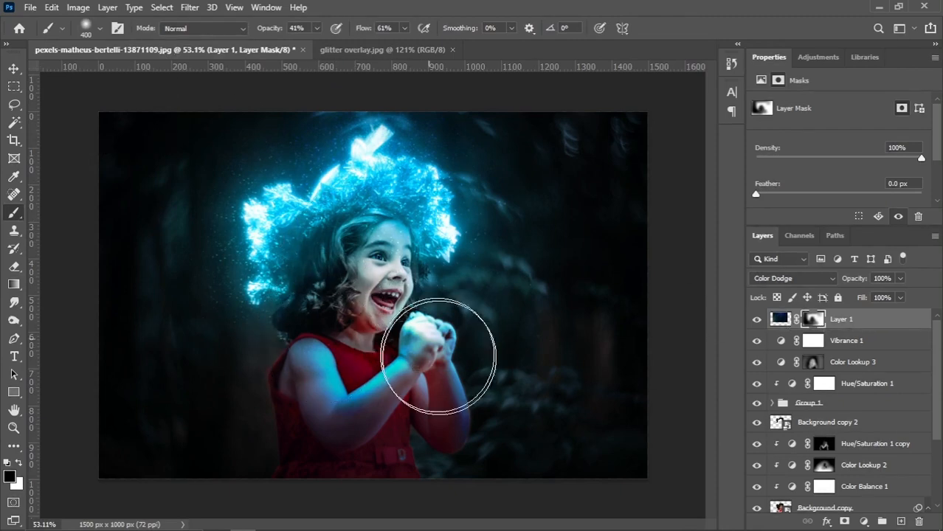
pyautogui.scroll(-1, 345, 251)
pyautogui.press('v')
pyautogui.scroll(1, 395, 226)
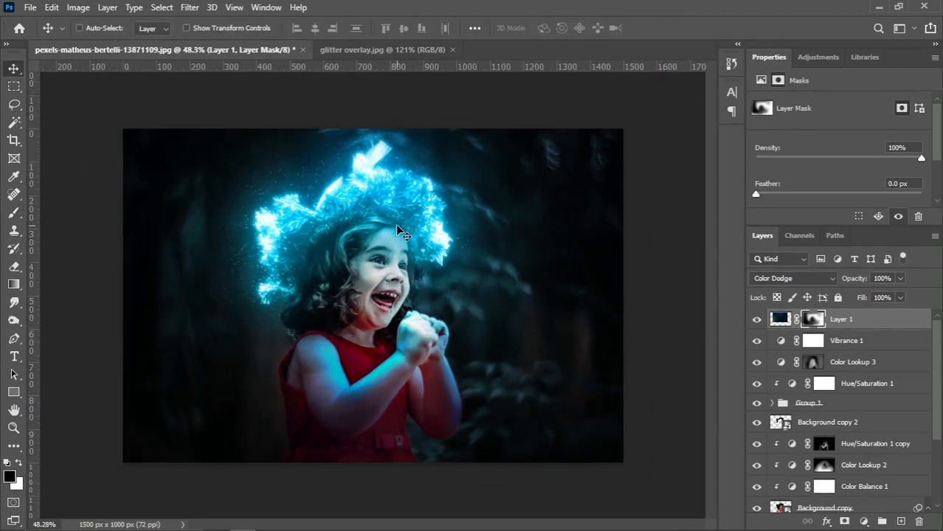